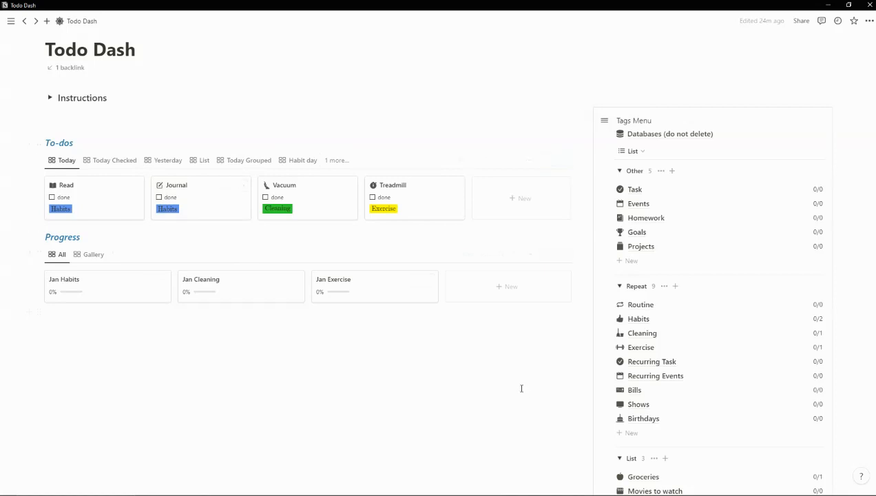
# Step: Look over the Todo Dash page and review the list of templates available for the To-Do database
pyautogui.scroll(-5, 522, 389)
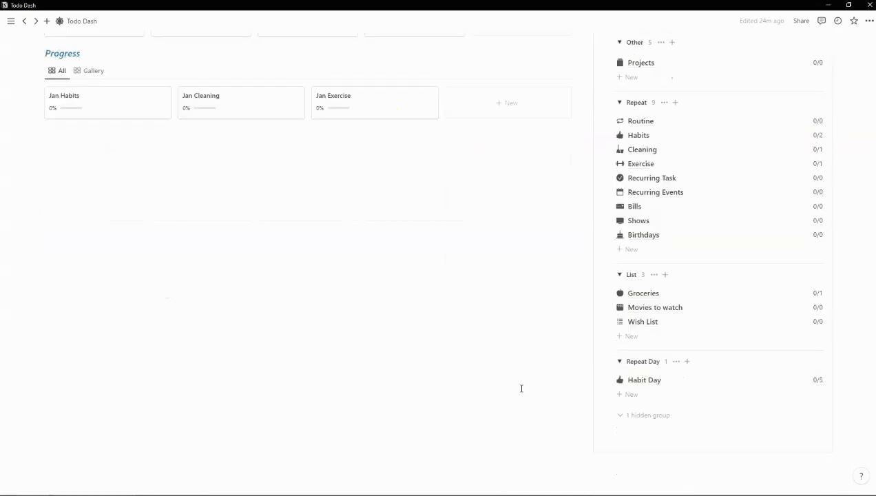
pyautogui.scroll(5, 521, 389)
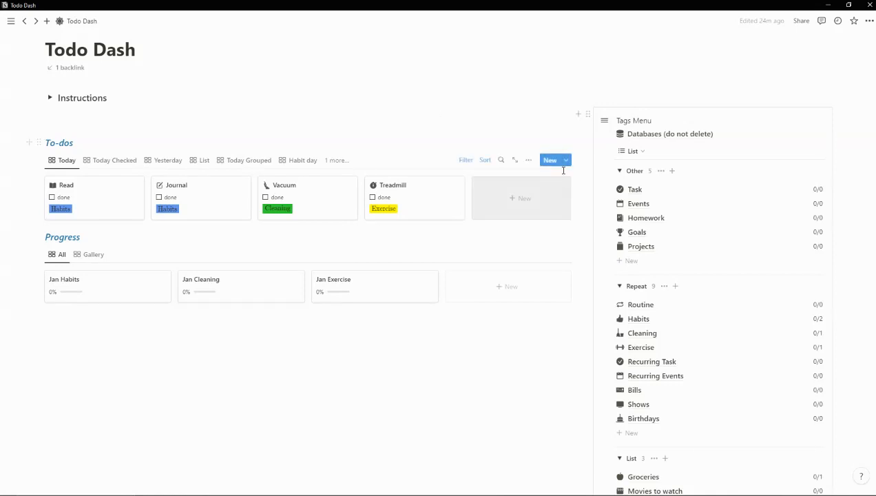
pyautogui.click(566, 160)
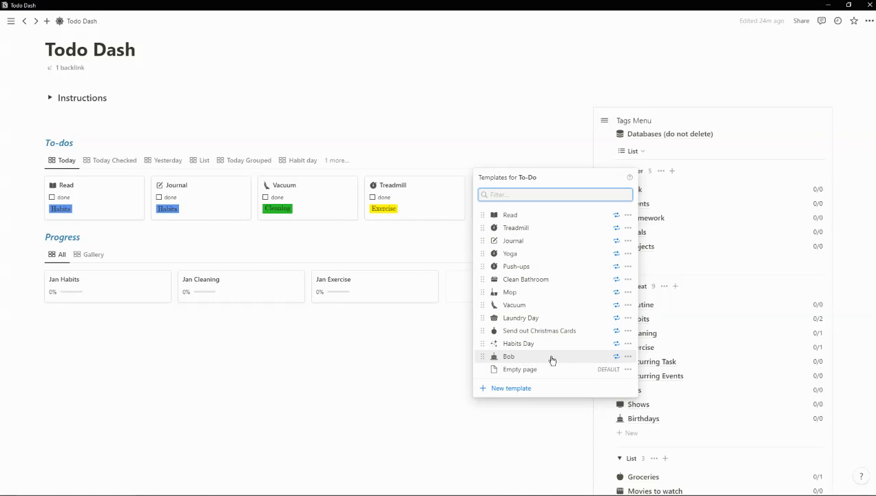
pyautogui.click(441, 102)
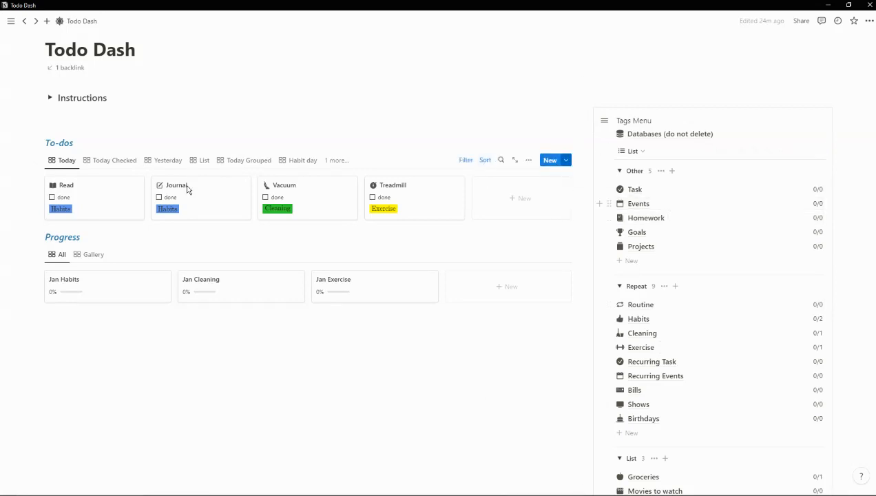
pyautogui.click(566, 160)
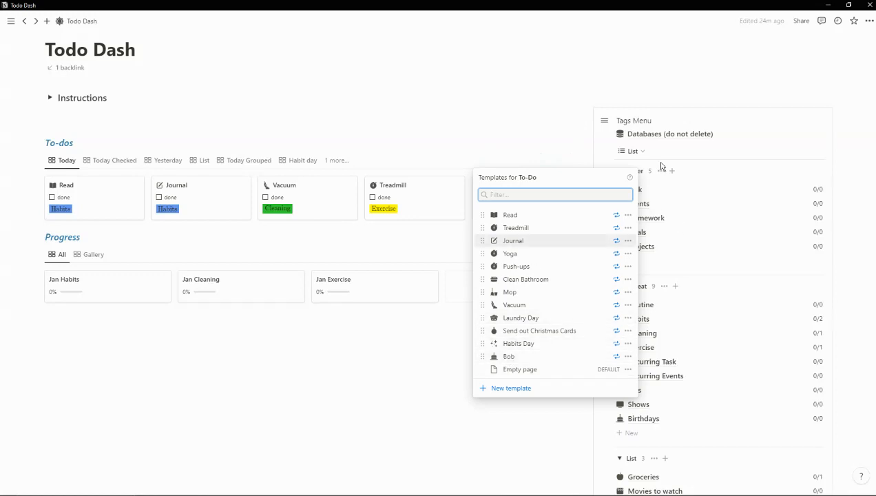
pyautogui.click(549, 113)
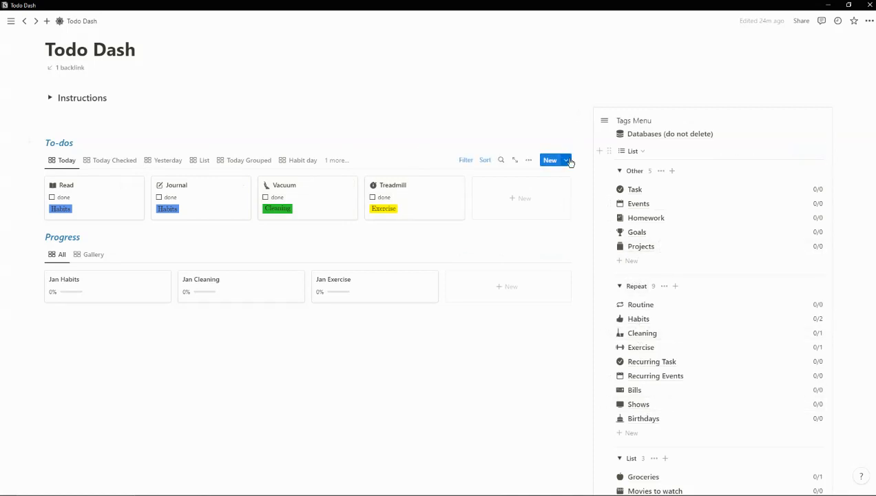
pyautogui.click(567, 163)
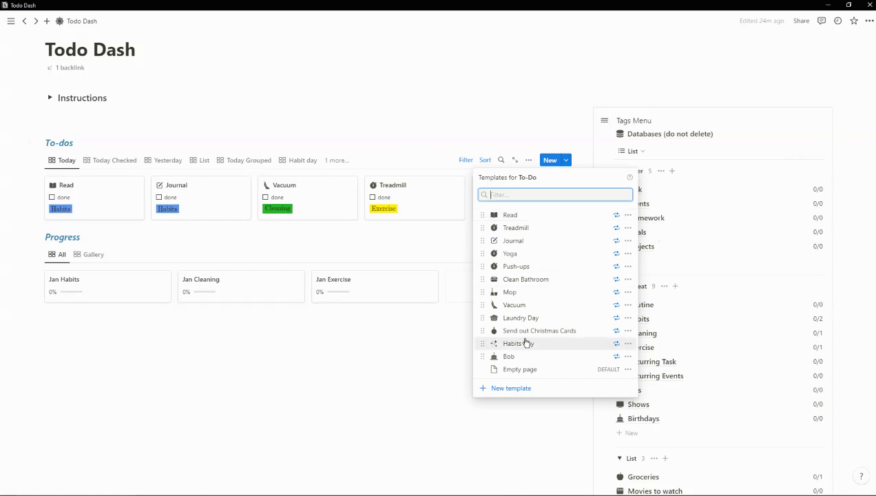
pyautogui.click(475, 111)
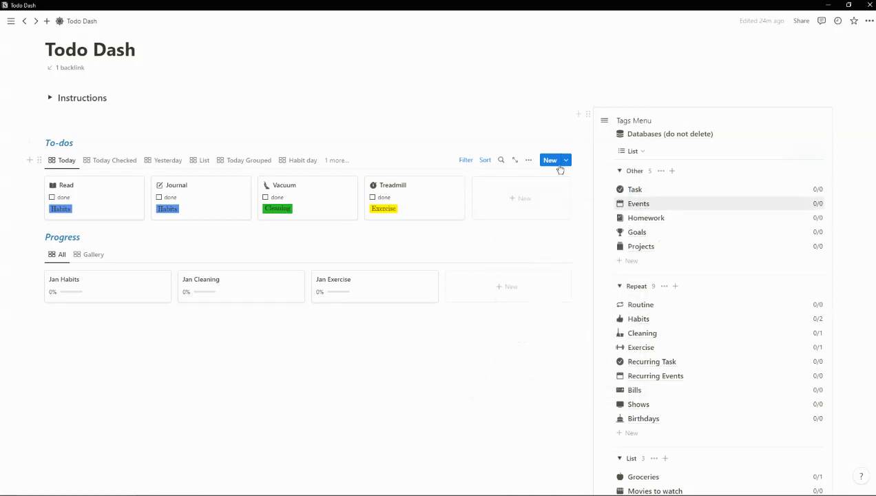
# Step: Examine the Other, Repeat, List and Repeat Day groups in the Tags Menu and compare them with the To-Do templates
pyautogui.scroll(-2, 675, 361)
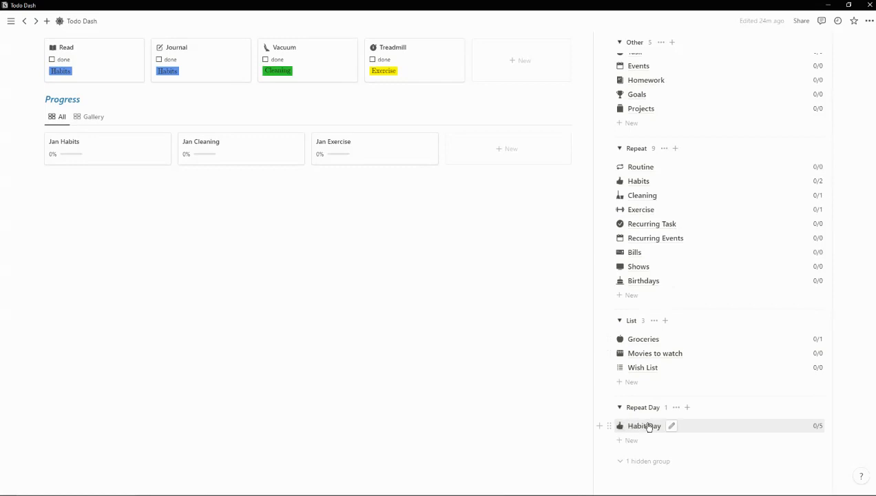
pyautogui.scroll(2, 656, 426)
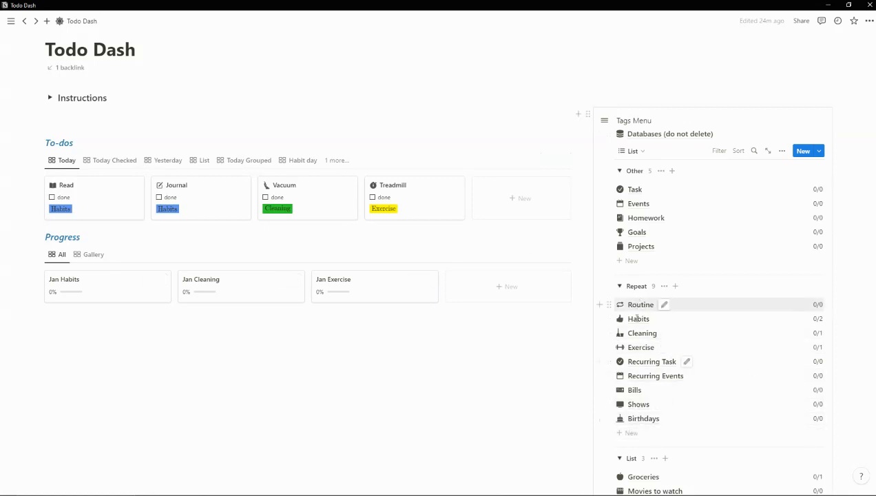
pyautogui.scroll(2, 663, 298)
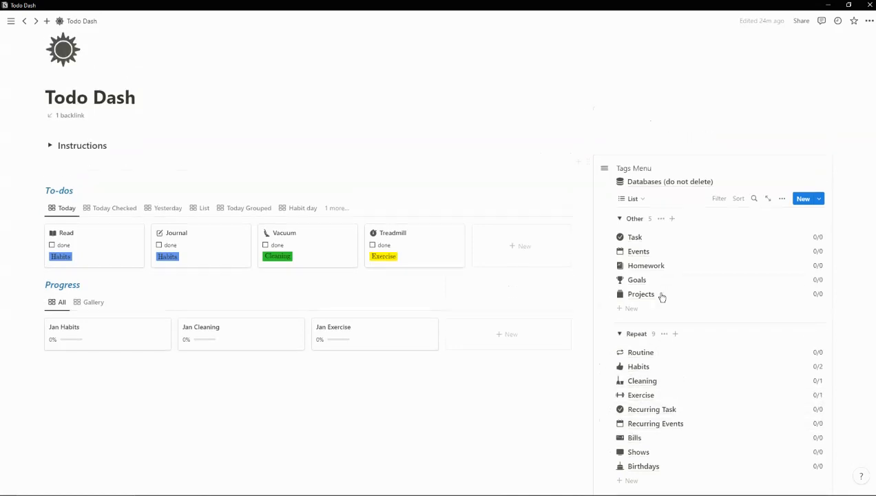
pyautogui.scroll(-2, 662, 297)
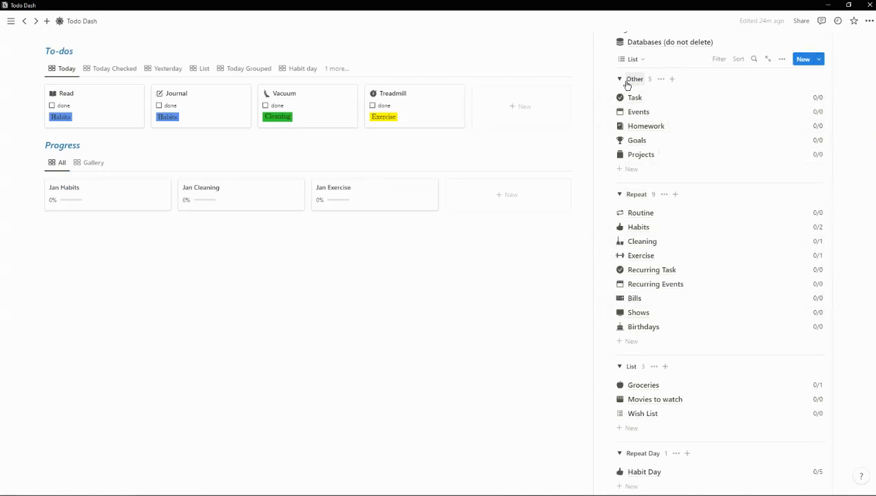
pyautogui.scroll(1, 586, 179)
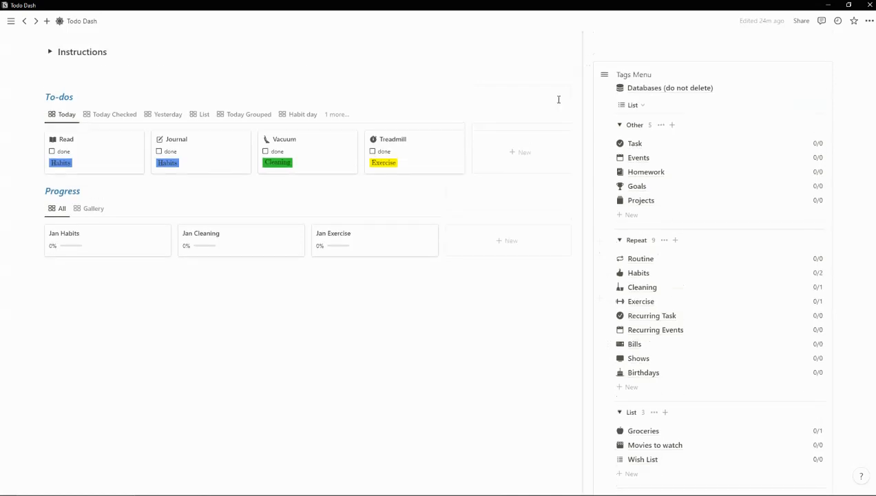
pyautogui.click(565, 117)
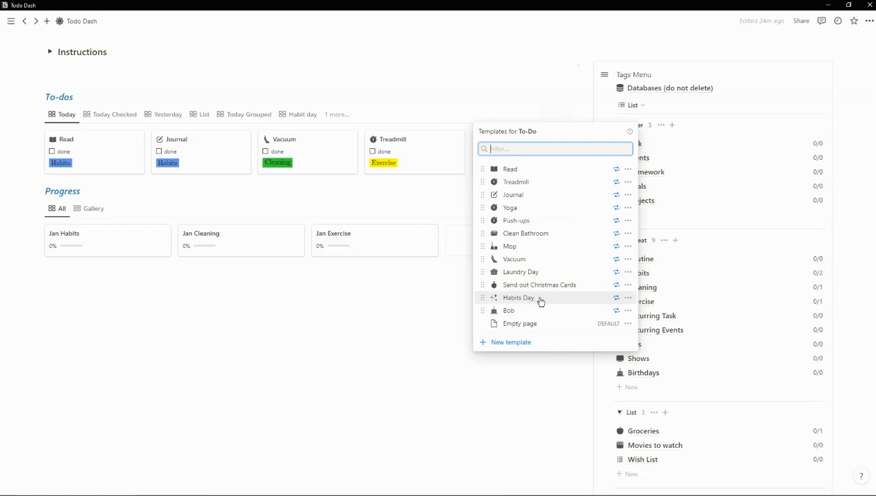
pyautogui.click(542, 116)
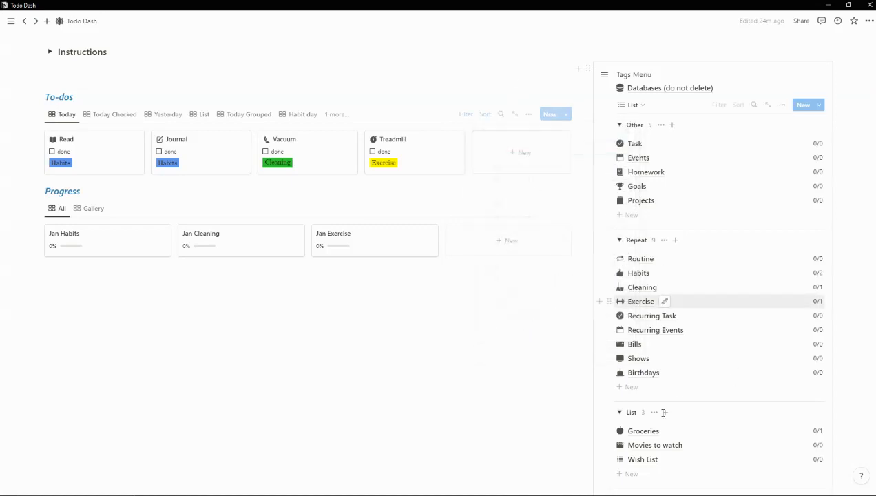
pyautogui.scroll(-1, 651, 418)
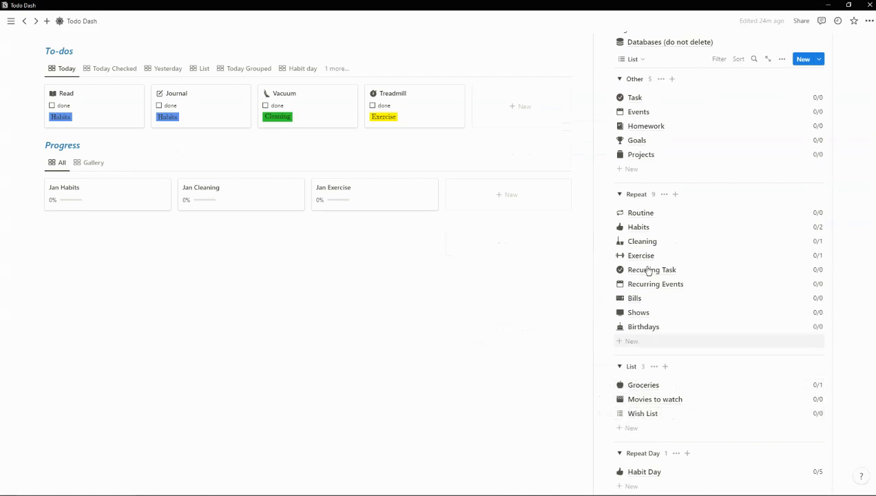
pyautogui.scroll(2, 700, 163)
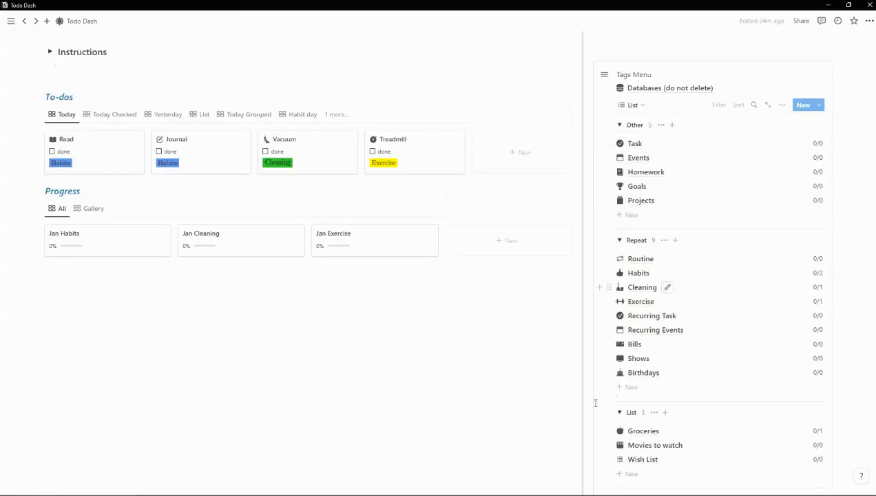
pyautogui.scroll(-2, 659, 418)
pyautogui.scroll(5, 656, 441)
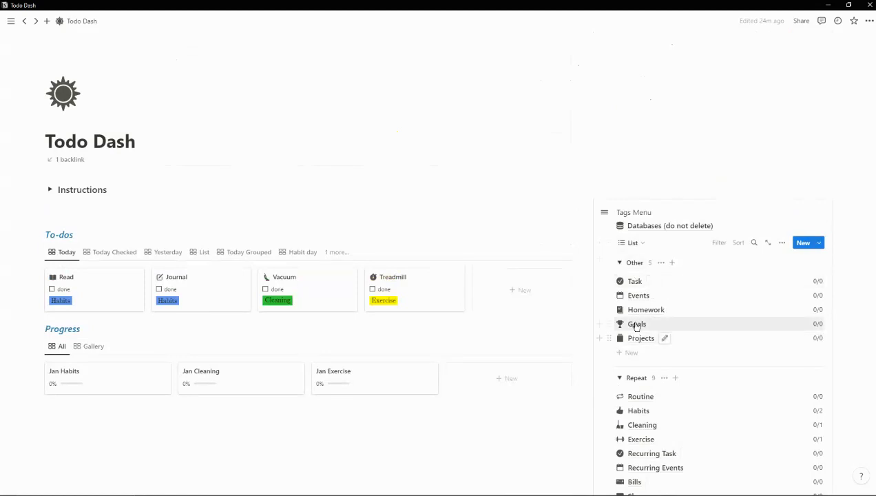
# Step: Open the Habits tag page, check its repeat property and view the Habits this week table
pyautogui.scroll(-3, 692, 346)
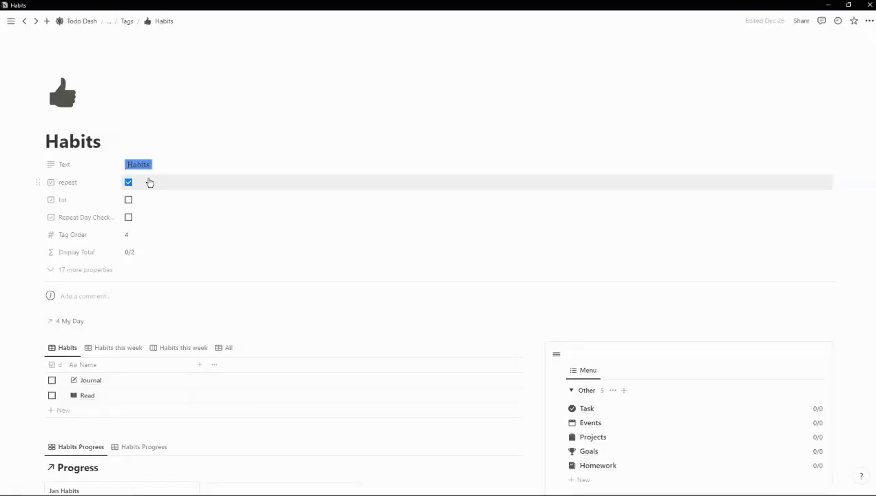
pyautogui.click(129, 183)
pyautogui.click(128, 183)
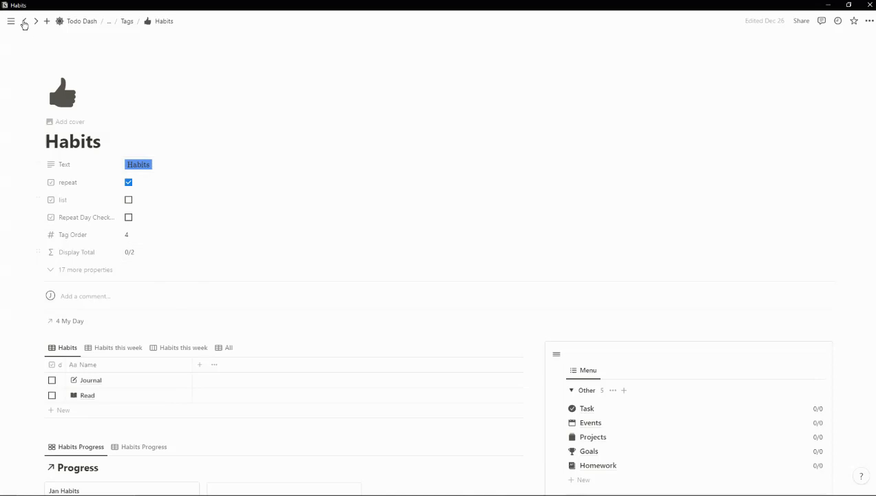
pyautogui.scroll(-2, 103, 305)
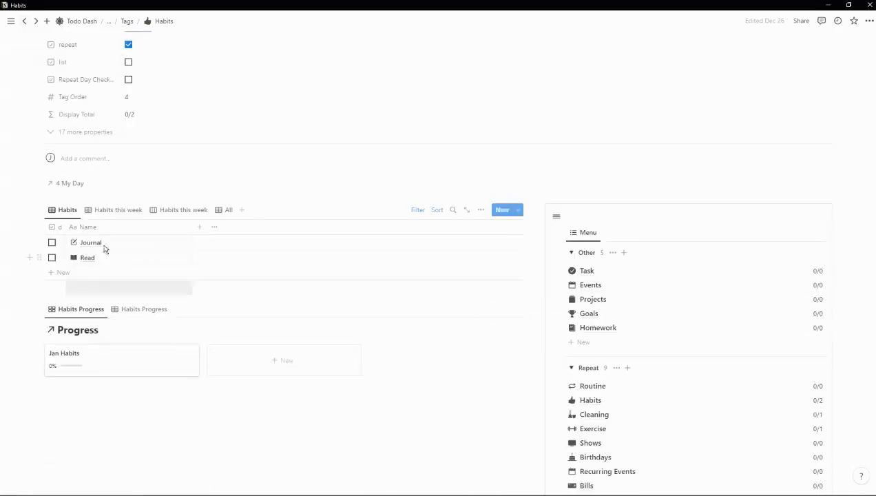
pyautogui.click(119, 210)
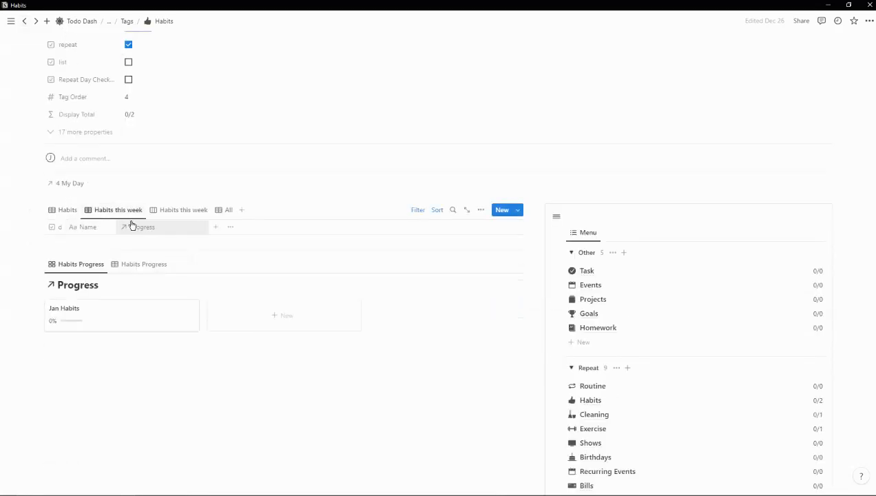
# Step: In the Habits this week board, set the weekday group sorting to Manual and move the Fri group after Tue
pyautogui.click(173, 212)
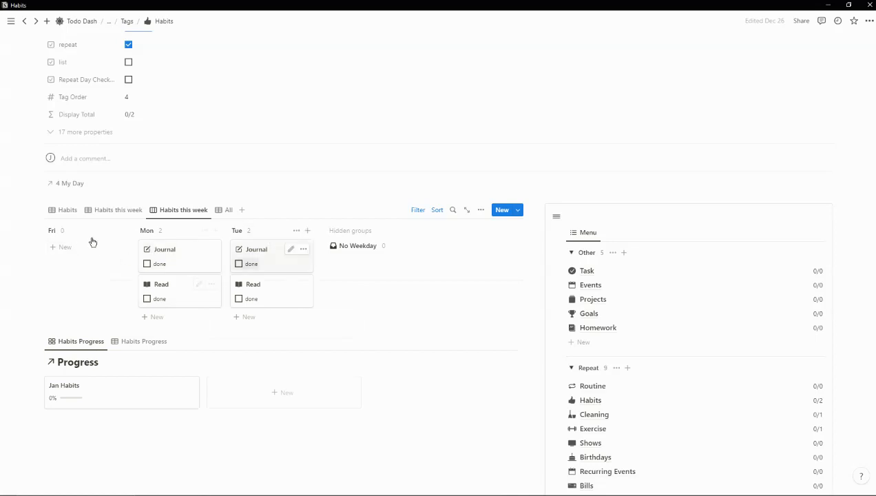
pyautogui.click(485, 213)
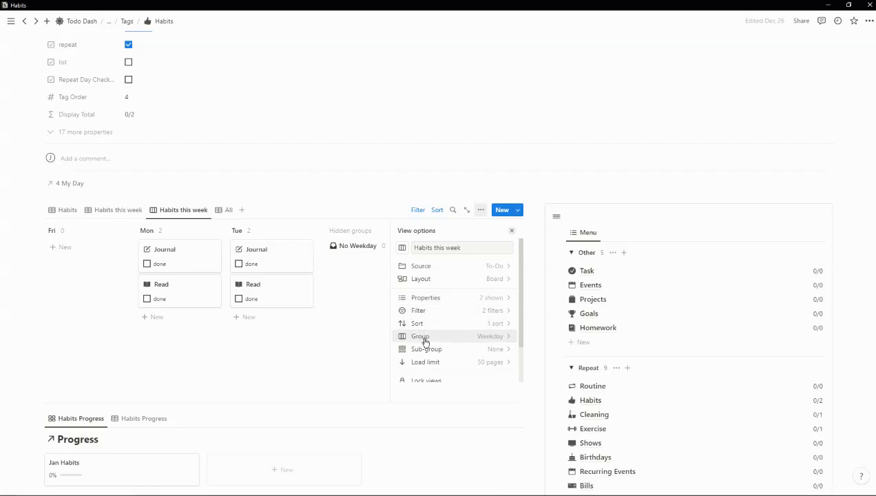
pyautogui.click(423, 337)
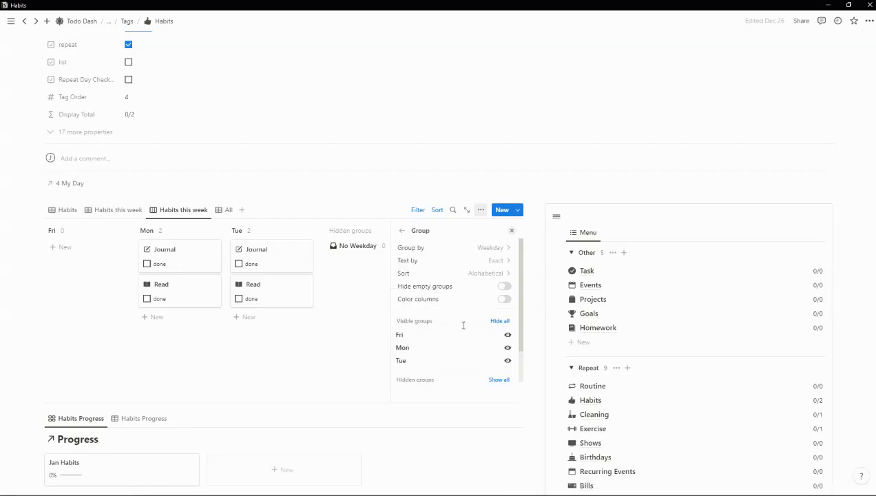
pyautogui.click(505, 274)
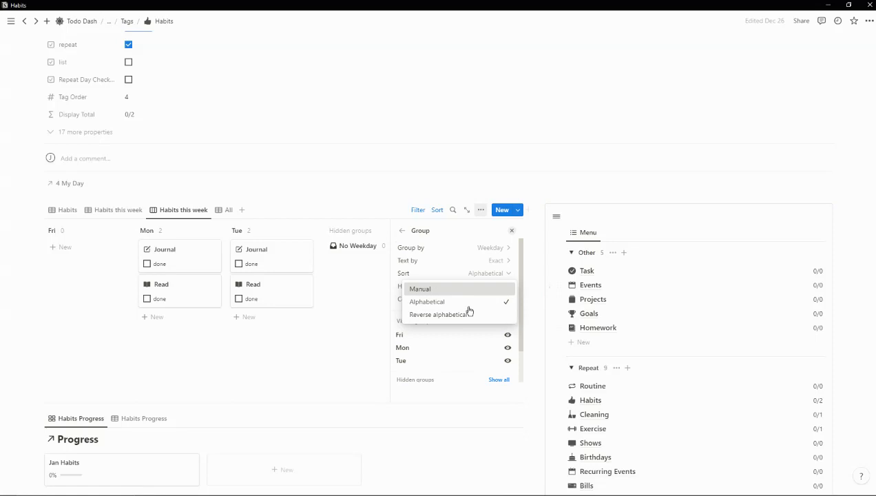
pyautogui.click(422, 289)
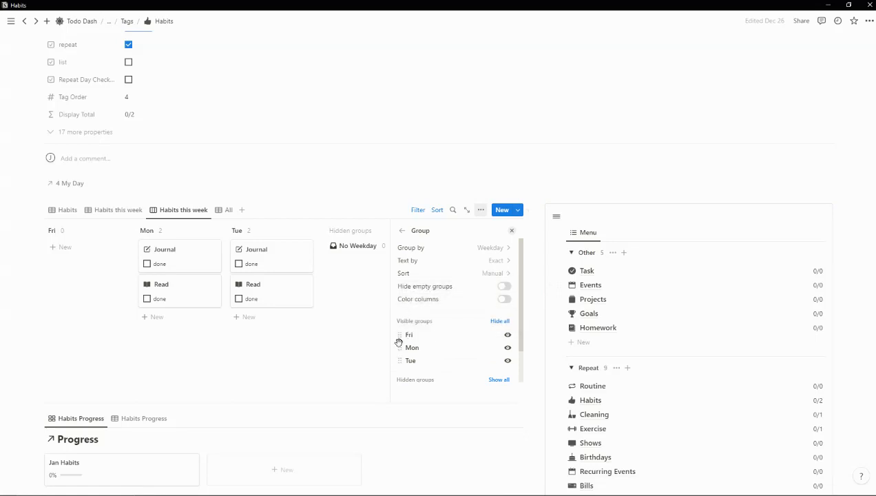
pyautogui.moveTo(399, 342); pyautogui.dragTo(401, 359)
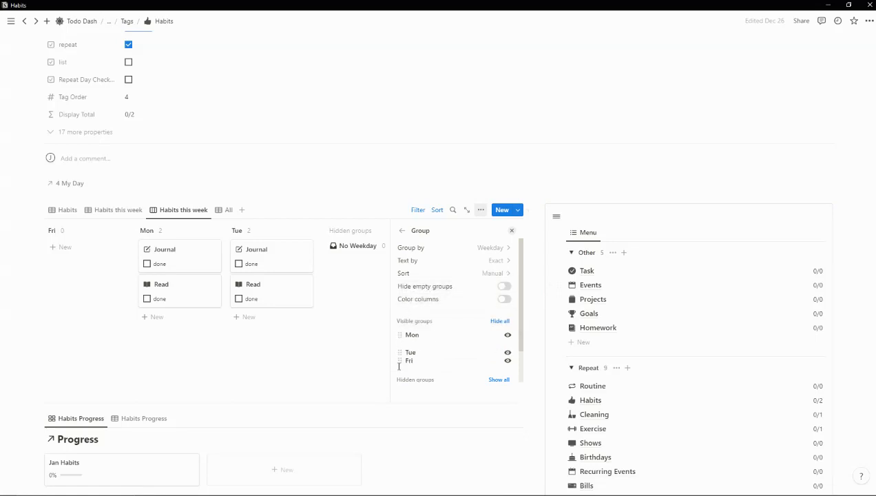
pyautogui.click(511, 231)
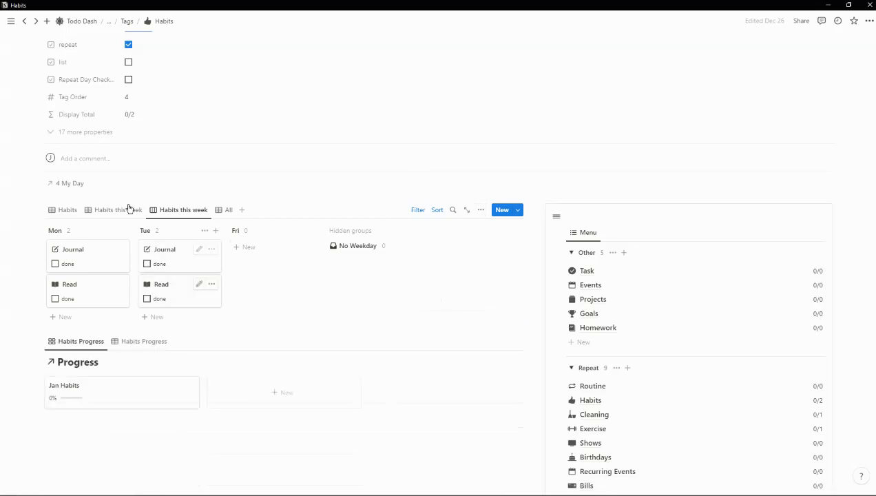
# Step: View the All table of habit to-dos, switch back to the Habits view and return to the Todo Dash page
pyautogui.click(222, 210)
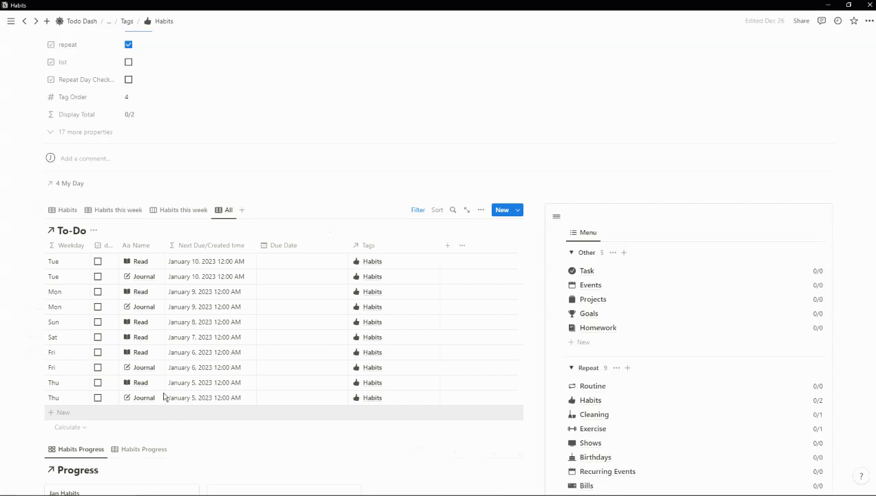
pyautogui.click(66, 210)
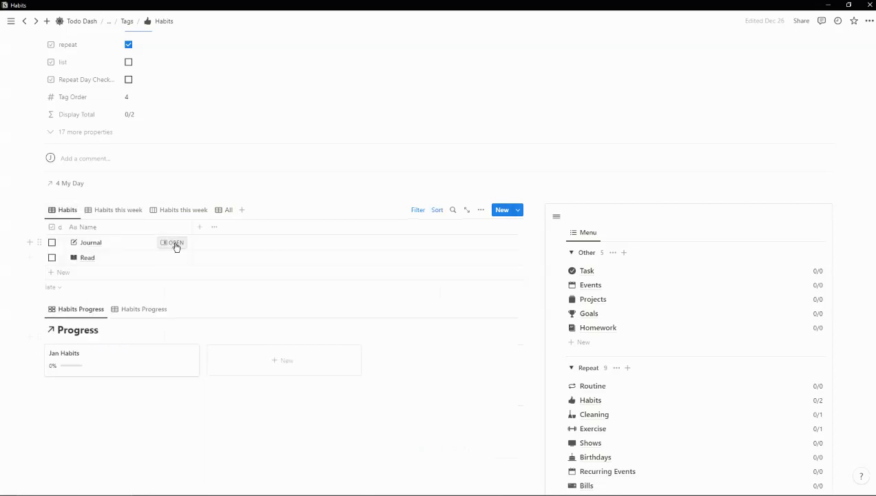
pyautogui.scroll(2, 176, 247)
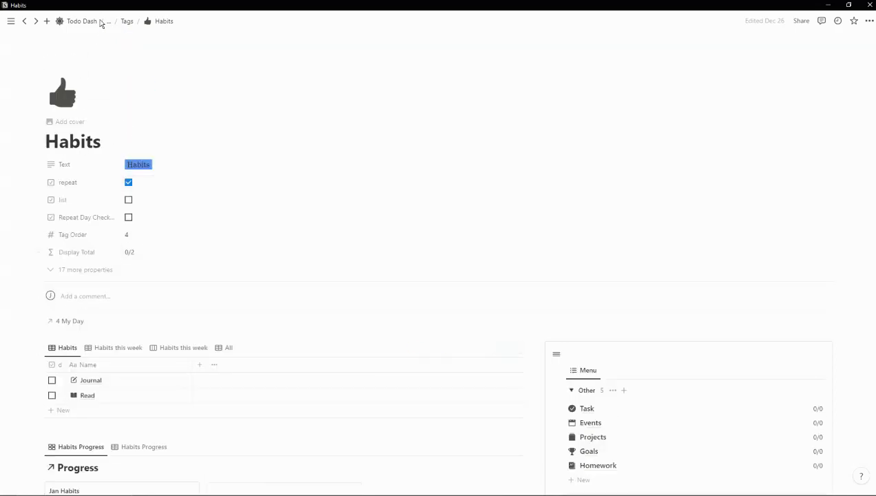
pyautogui.click(82, 23)
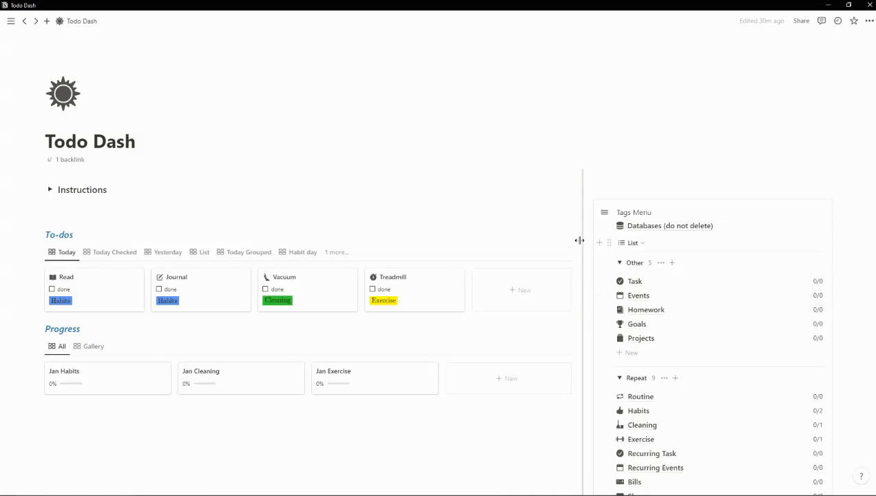
# Step: Narrow the To-dos and Progress column so that the Tags Menu column takes most of the page width
pyautogui.moveTo(581, 240); pyautogui.dragTo(153, 256)
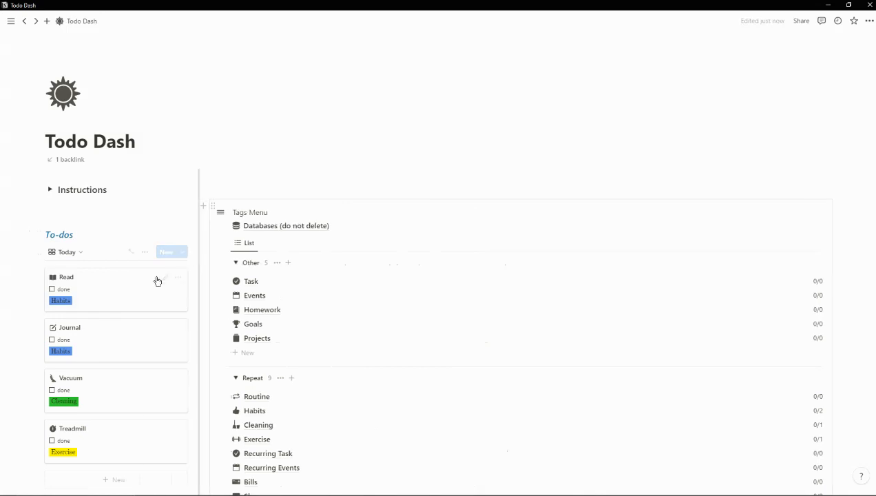
pyautogui.scroll(-2, 157, 280)
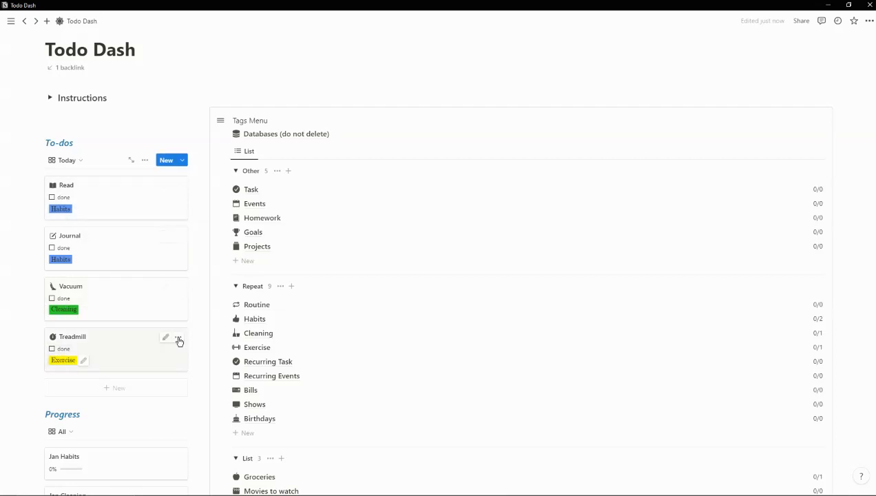
# Step: Widen the To-dos and Progress column so that the Tags Menu becomes a narrow side column
pyautogui.moveTo(407, 343); pyautogui.dragTo(570, 353)
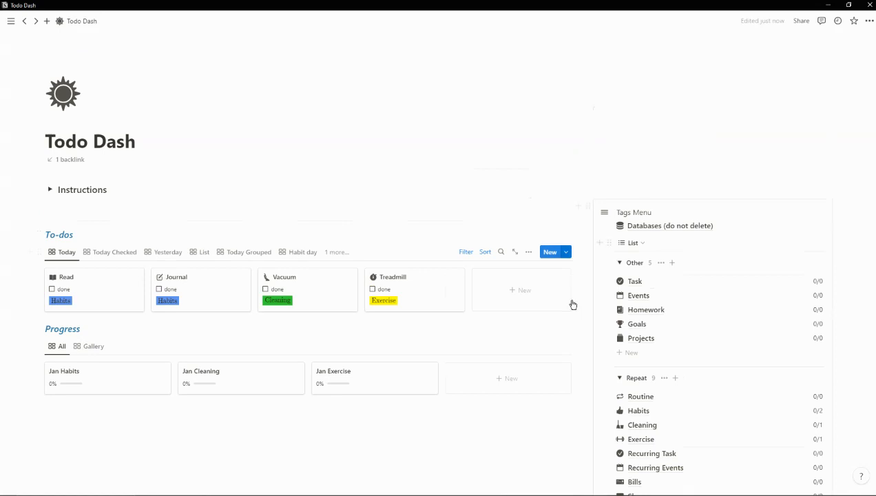
pyautogui.click(566, 253)
pyautogui.click(528, 181)
pyautogui.scroll(-1, 665, 263)
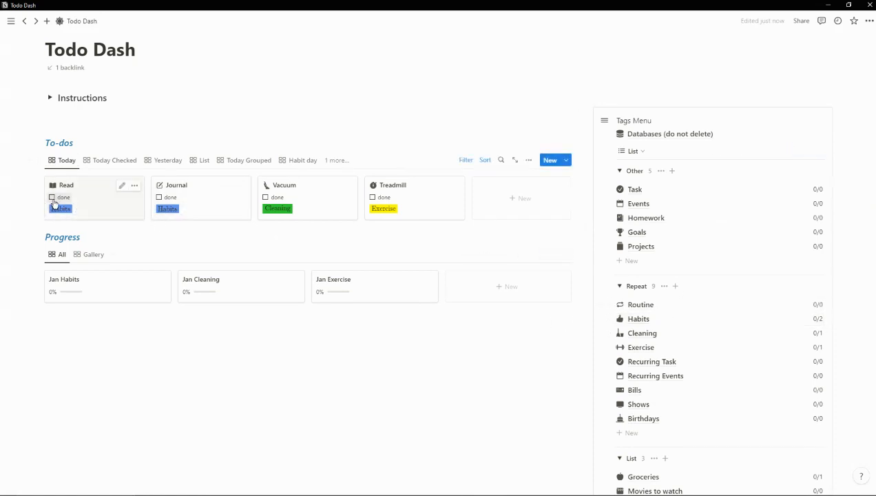
# Step: Mark the Read habit as done, check it in the Today Checked view and return to the Today view
pyautogui.click(51, 197)
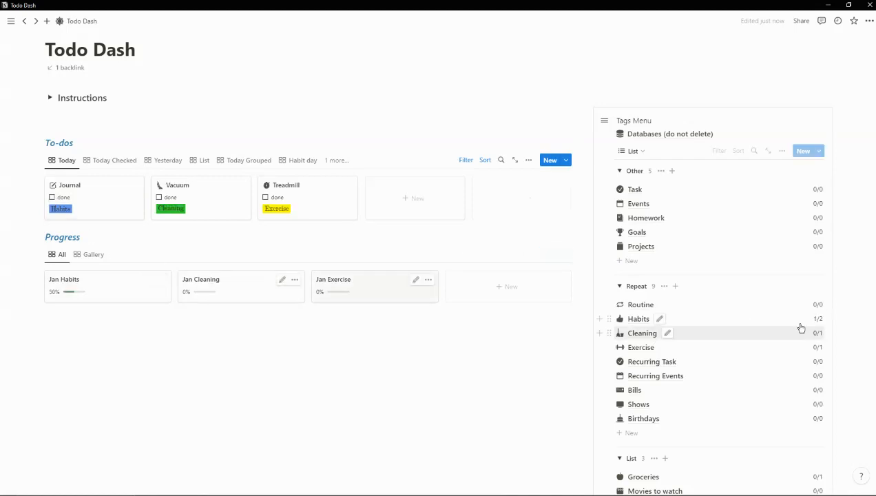
pyautogui.click(118, 164)
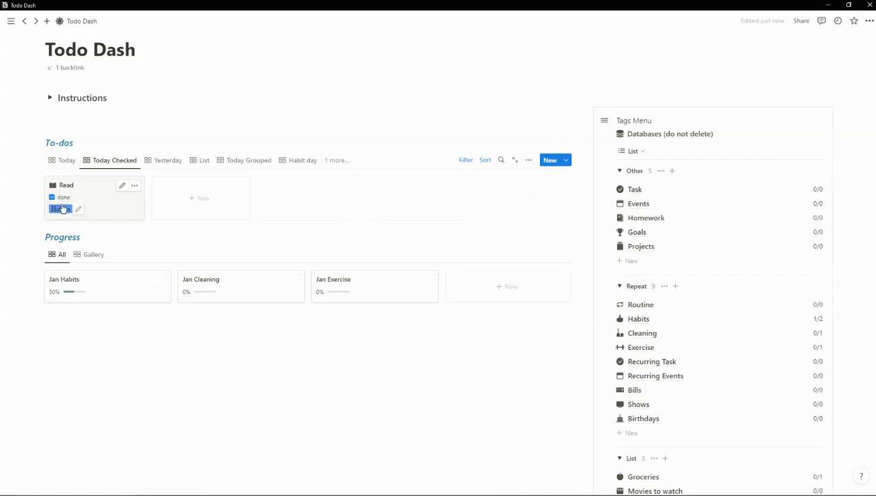
pyautogui.click(62, 162)
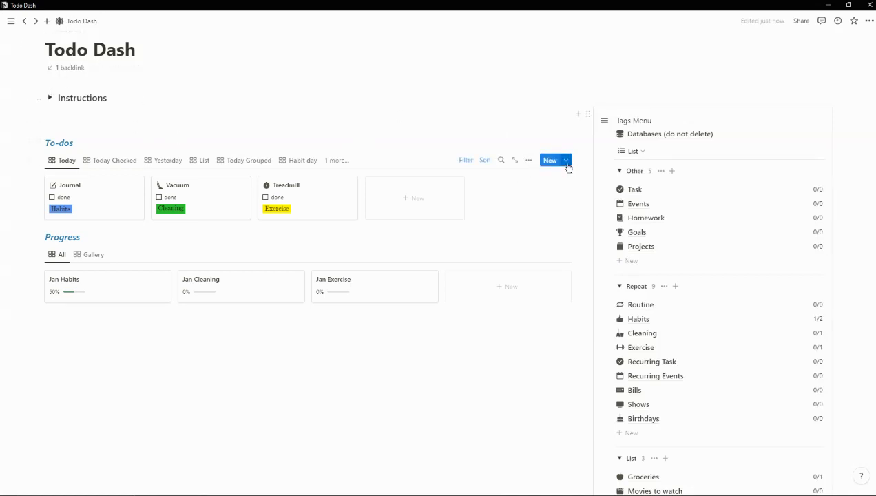
# Step: Create a new template for the To-Do database and title it Walk dog
pyautogui.click(566, 160)
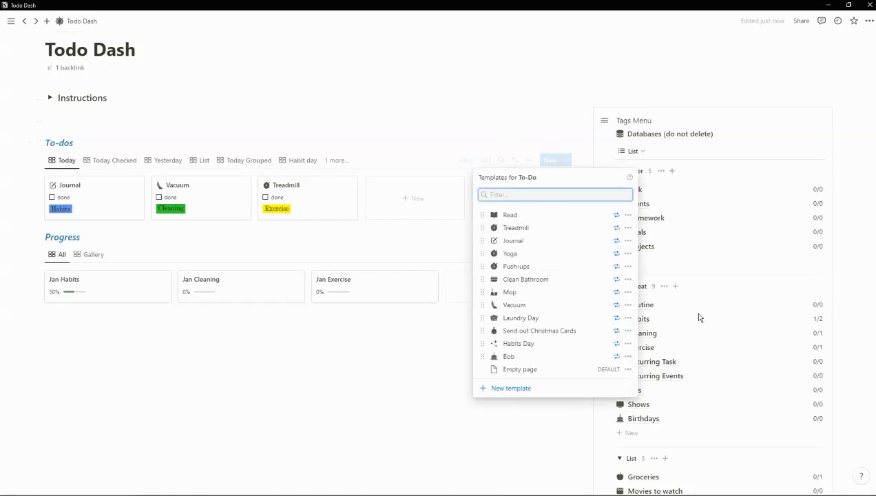
pyautogui.click(525, 390)
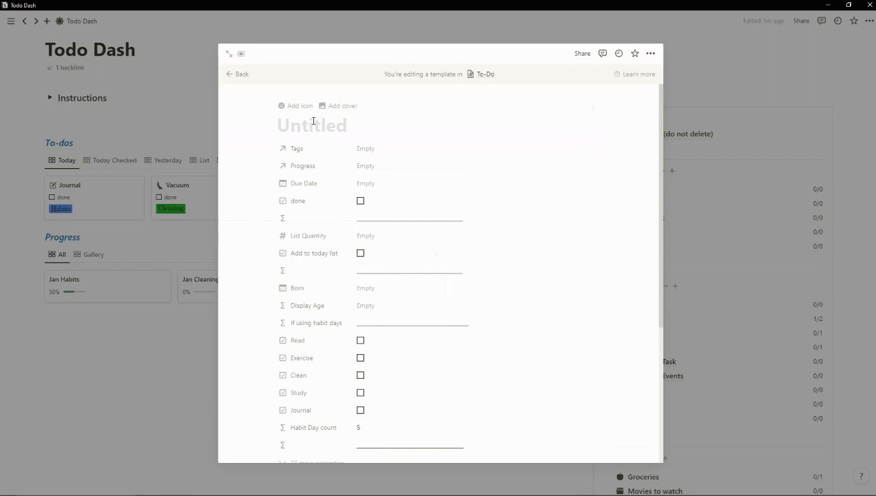
pyautogui.click(313, 122)
pyautogui.write('Walk')
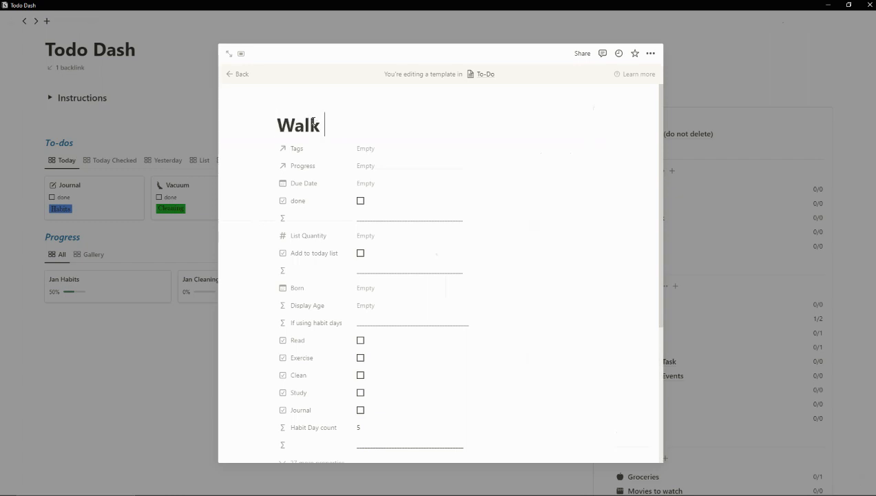
pyautogui.write(' dog')
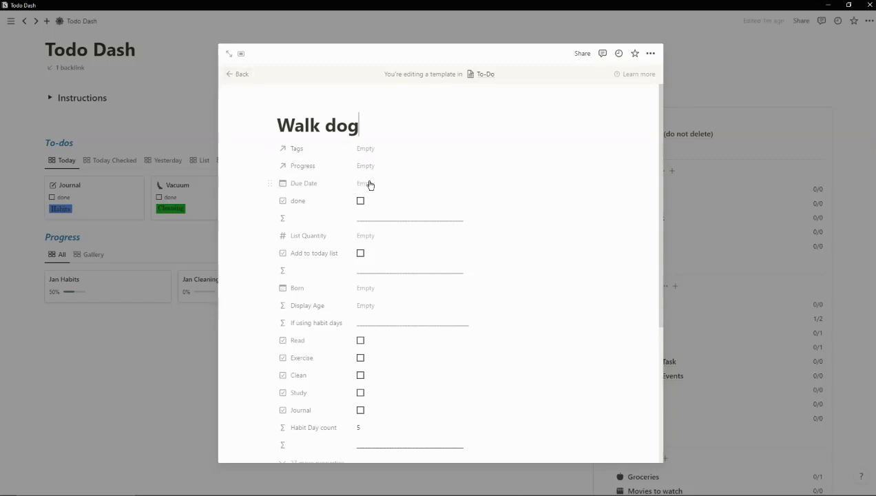
# Step: Link the Habits tag to the Walk dog template and return to the Todo Dash page
pyautogui.click(373, 147)
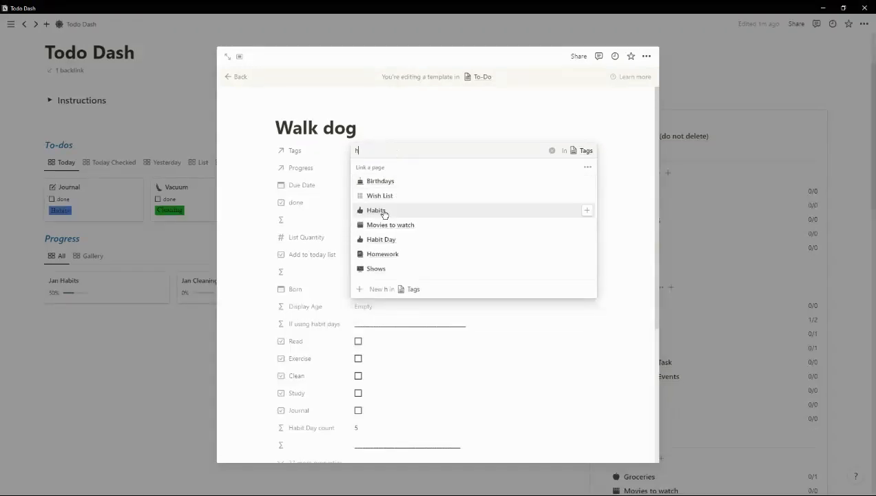
pyautogui.press('Return')
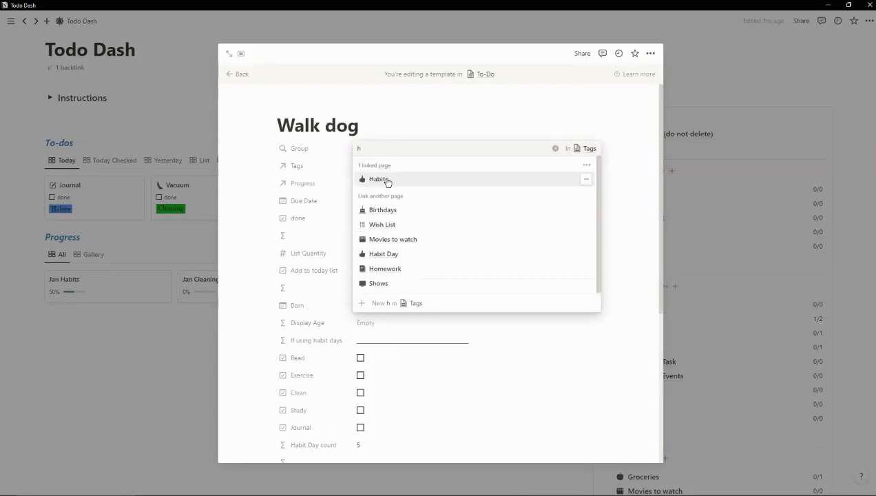
pyautogui.click(235, 75)
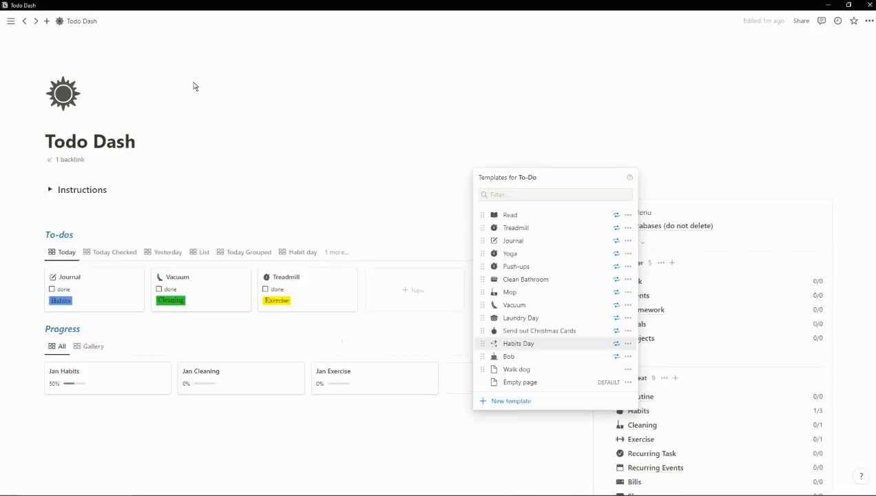
pyautogui.click(275, 128)
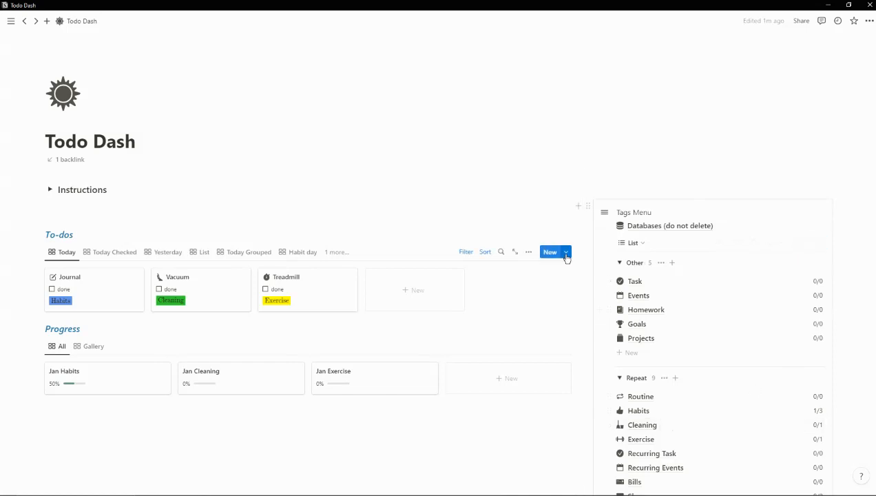
# Step: Set the Walk dog template to repeat every day and save the schedule
pyautogui.click(567, 255)
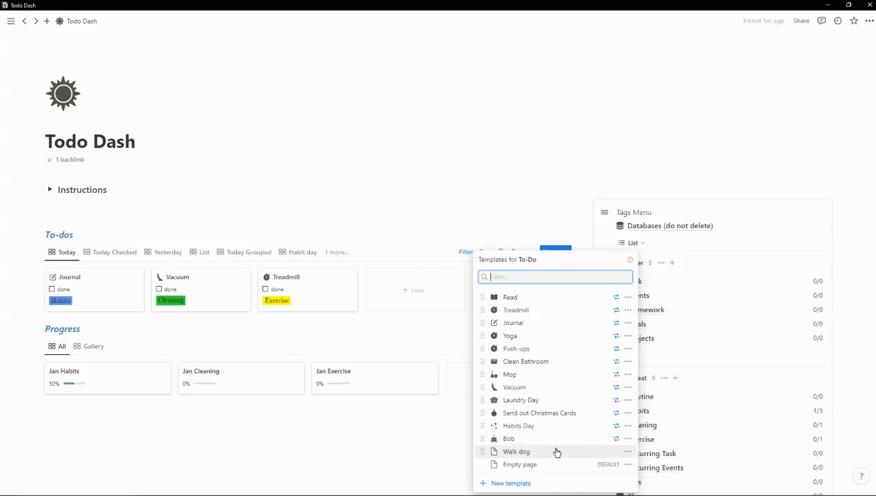
pyautogui.click(628, 451)
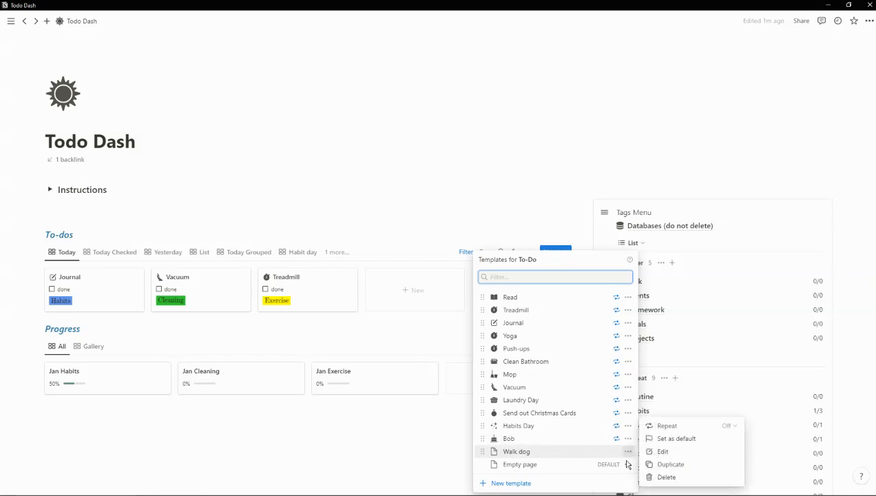
pyautogui.click(675, 425)
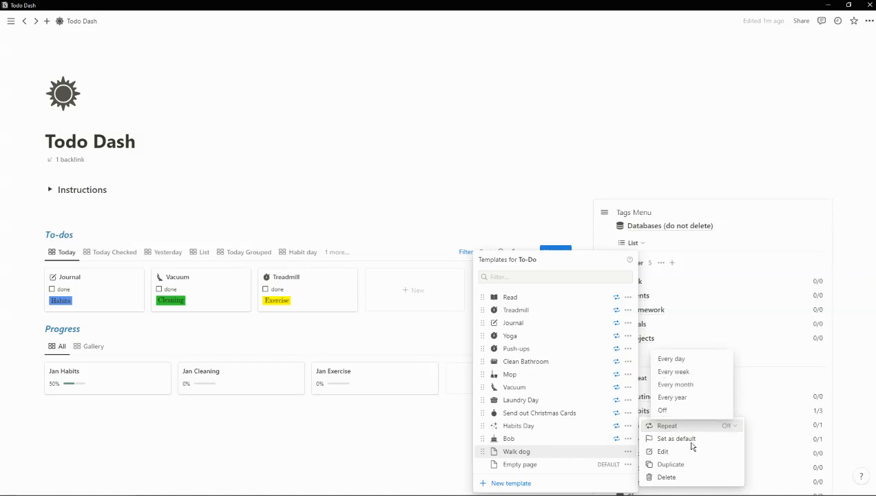
pyautogui.click(677, 360)
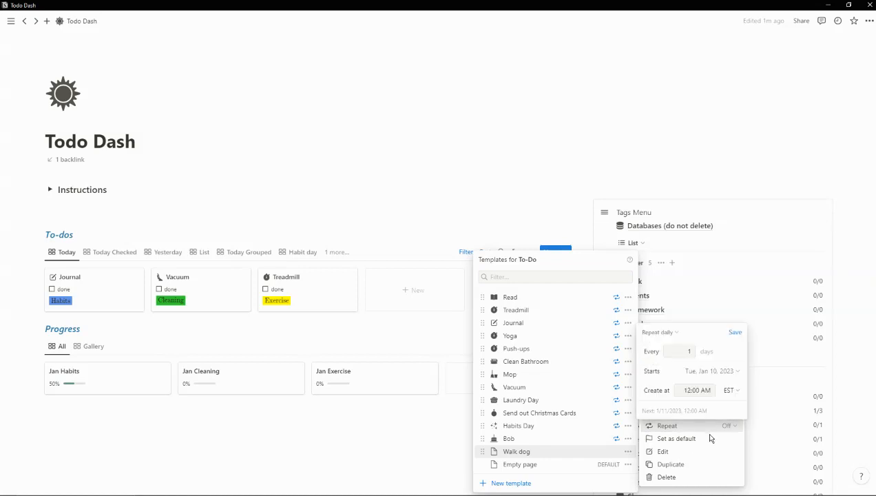
pyautogui.click(737, 333)
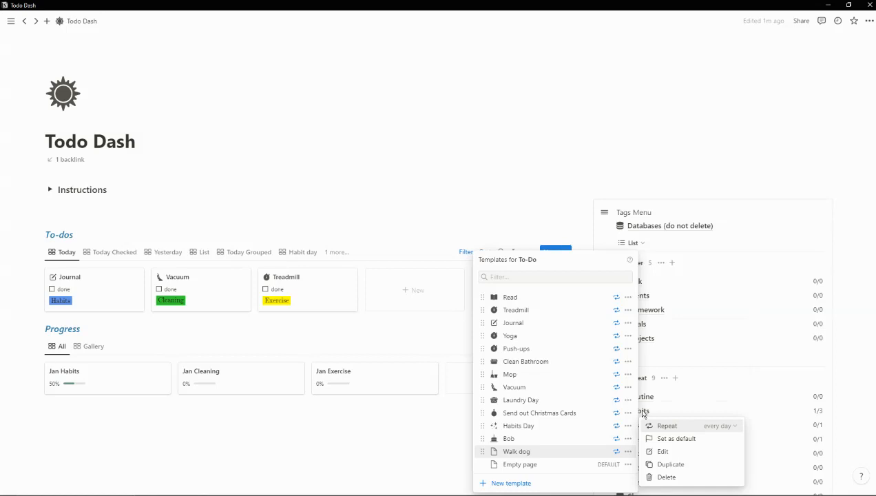
# Step: Edit the Walk dog template to give it a light gray bone icon, then close the template
pyautogui.click(628, 454)
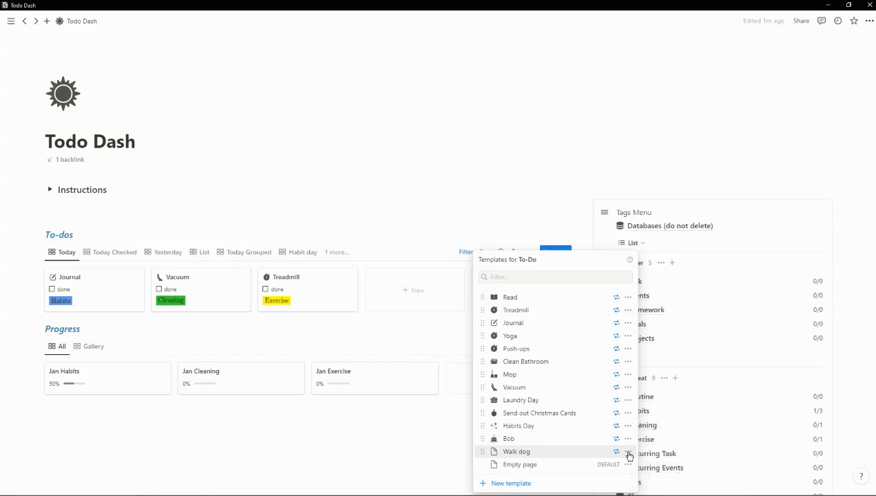
pyautogui.click(628, 453)
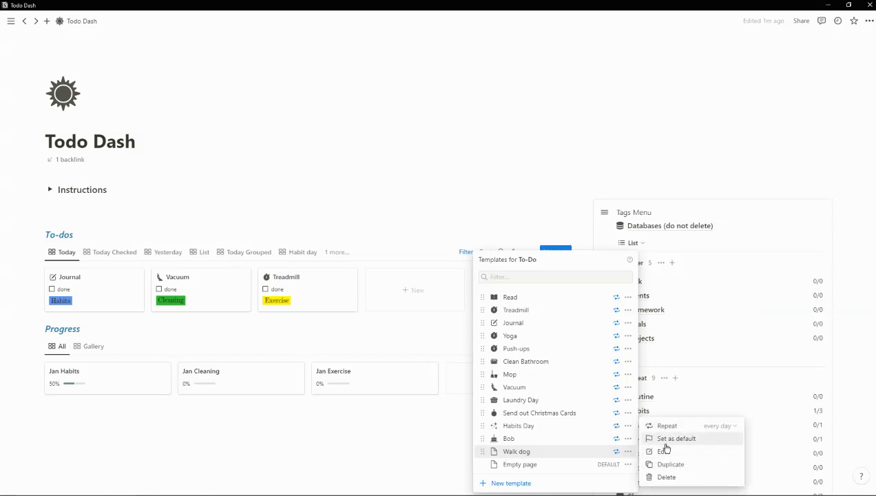
pyautogui.press('Return')
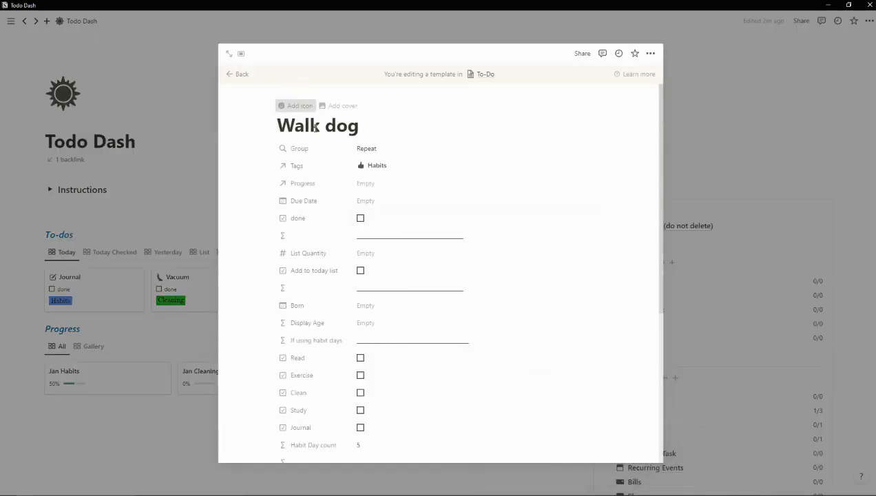
pyautogui.click(300, 107)
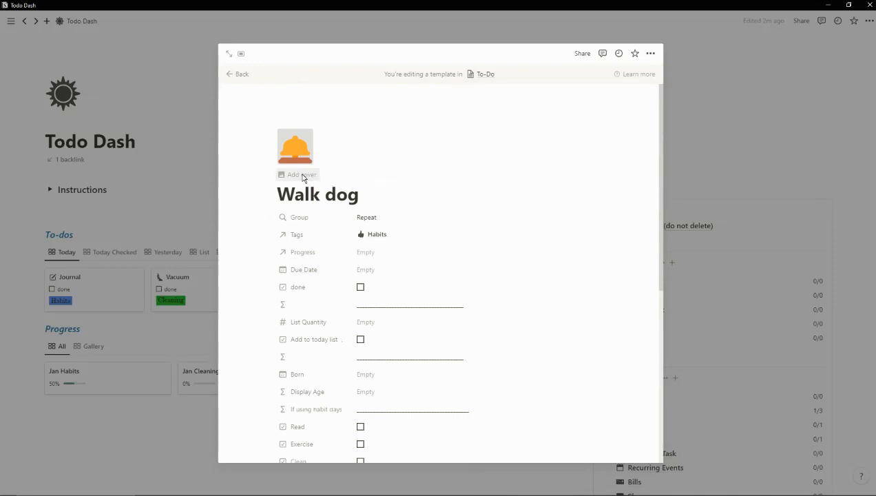
pyautogui.click(290, 148)
pyautogui.click(241, 177)
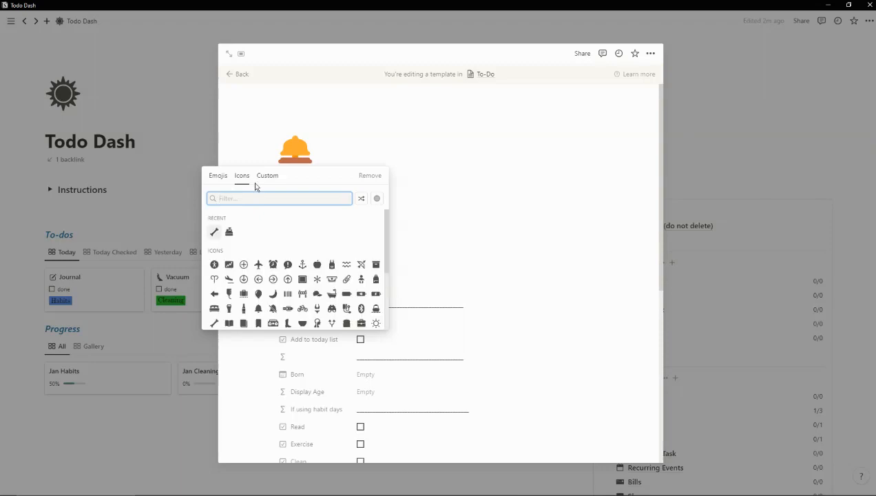
pyautogui.click(216, 233)
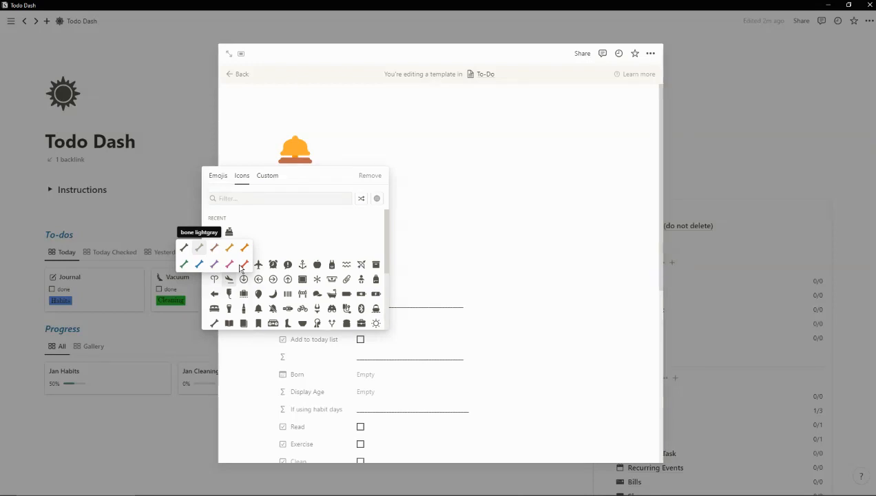
pyautogui.click(199, 247)
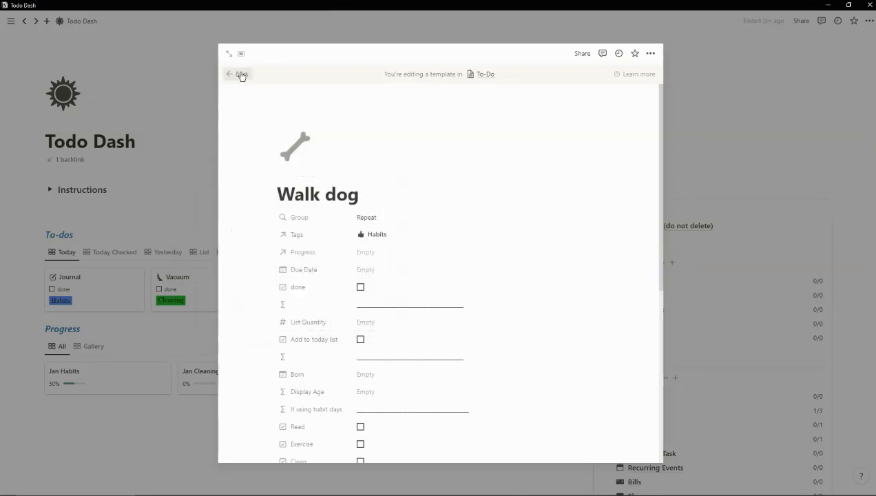
pyautogui.press('Escape')
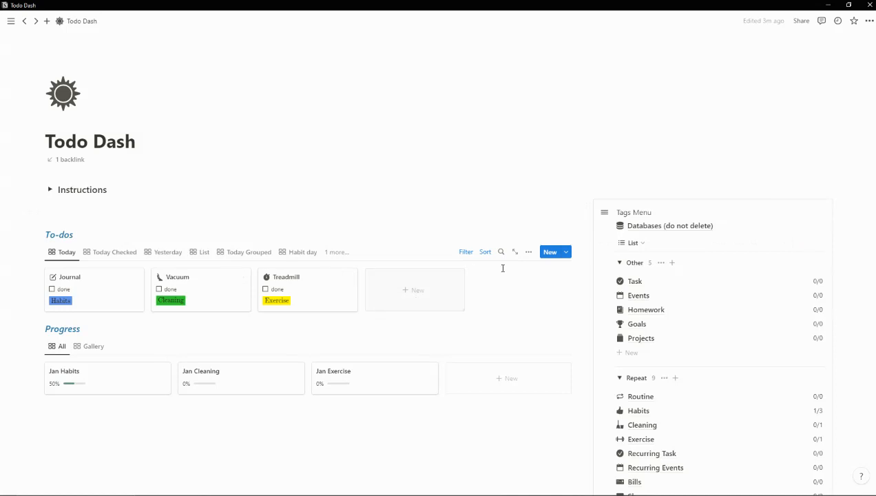
# Step: Create a to-do from the Walk dog template and close its page to return to the Today view
pyautogui.click(566, 252)
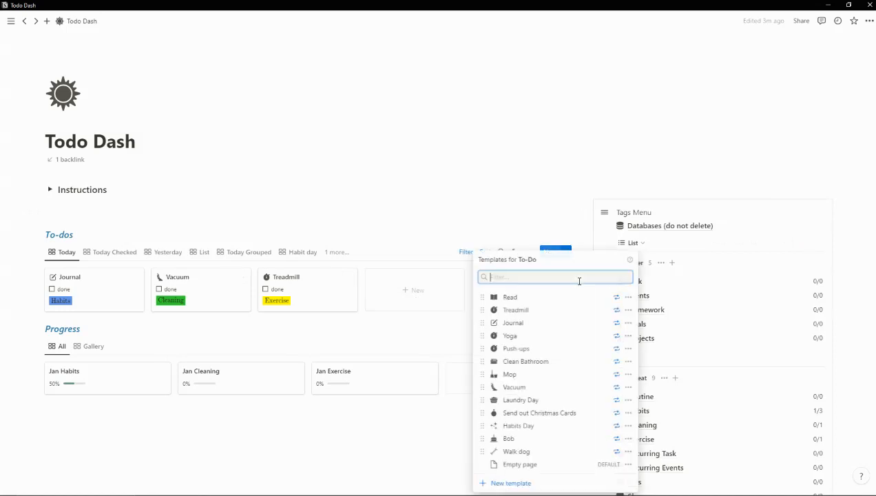
pyautogui.click(511, 455)
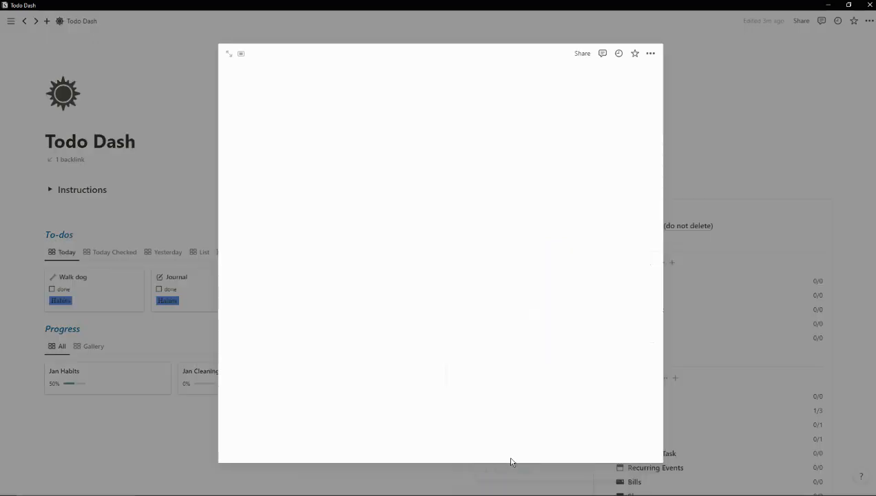
pyautogui.click(184, 92)
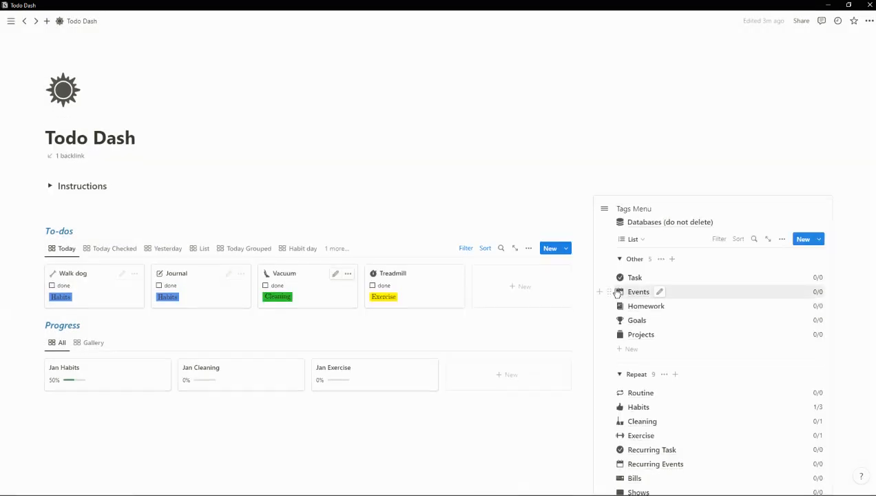
pyautogui.scroll(-1, 658, 296)
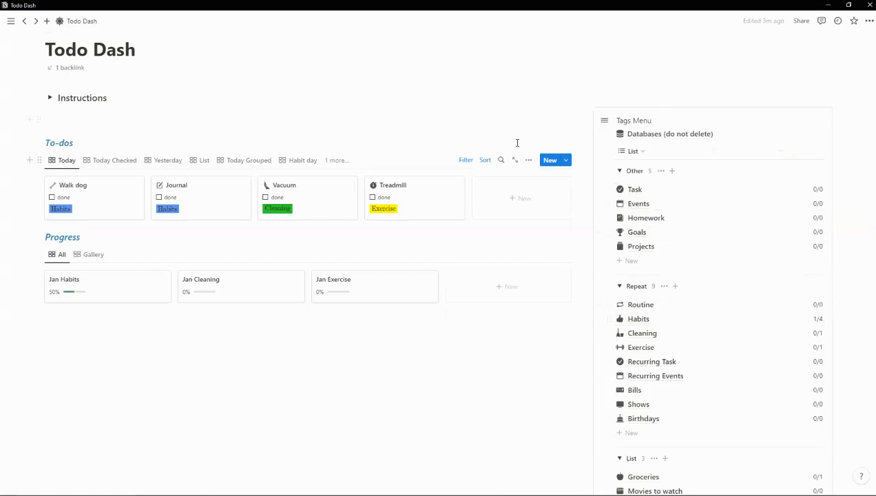
# Step: Review the To-Do template list and the Tags Menu groups, and show the List view of the to-dos
pyautogui.click(566, 162)
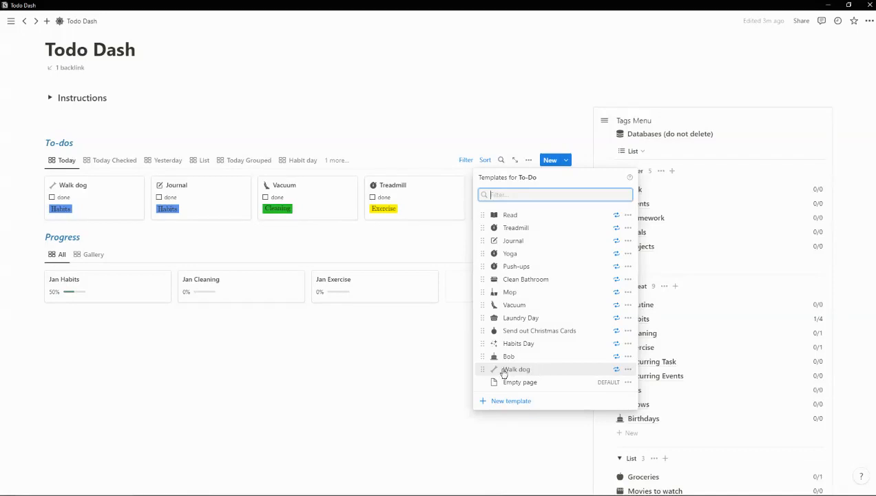
pyautogui.click(407, 121)
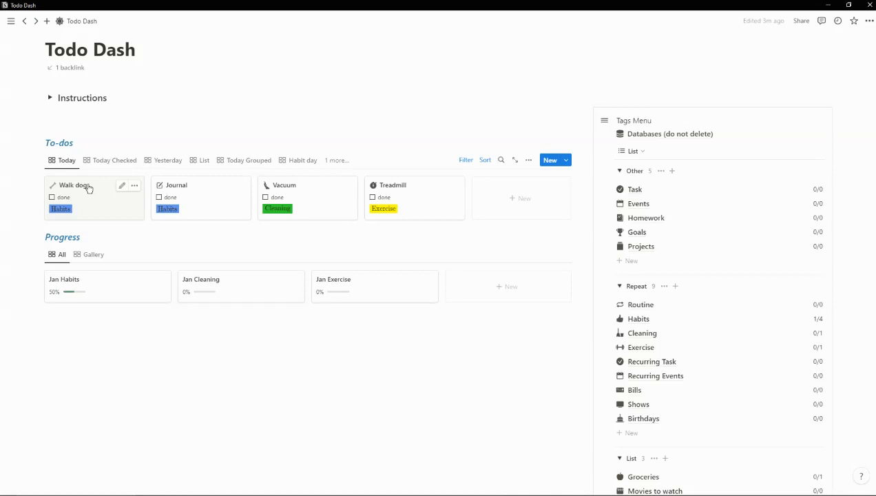
pyautogui.scroll(-2, 638, 277)
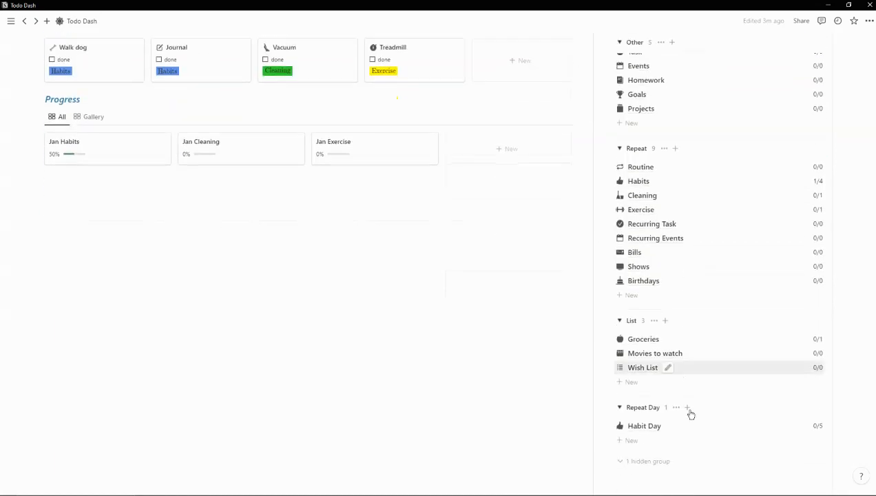
pyautogui.scroll(3, 661, 345)
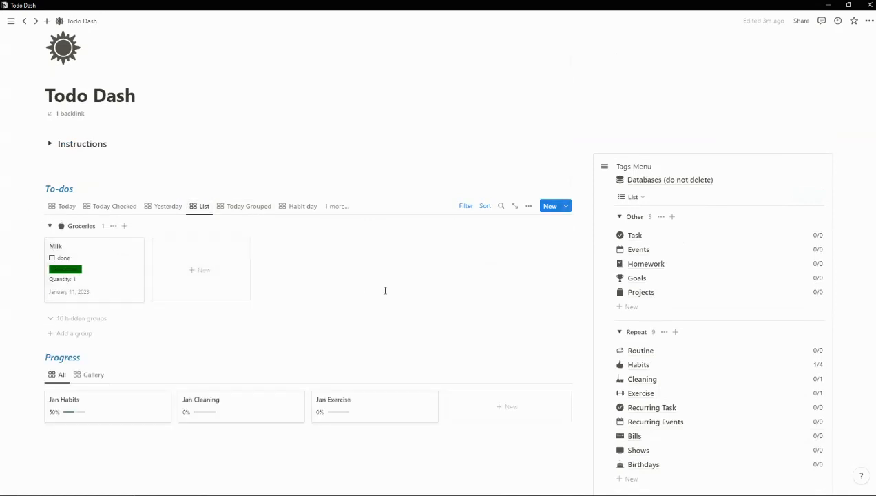
pyautogui.scroll(-1, 385, 290)
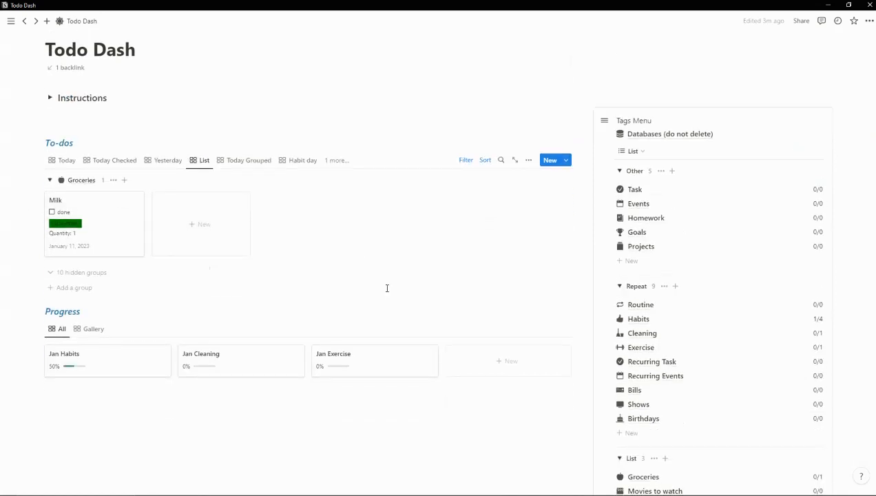
# Step: Open the Groceries tag page from the List group of the Tags Menu and examine its list property
pyautogui.scroll(-3, 387, 290)
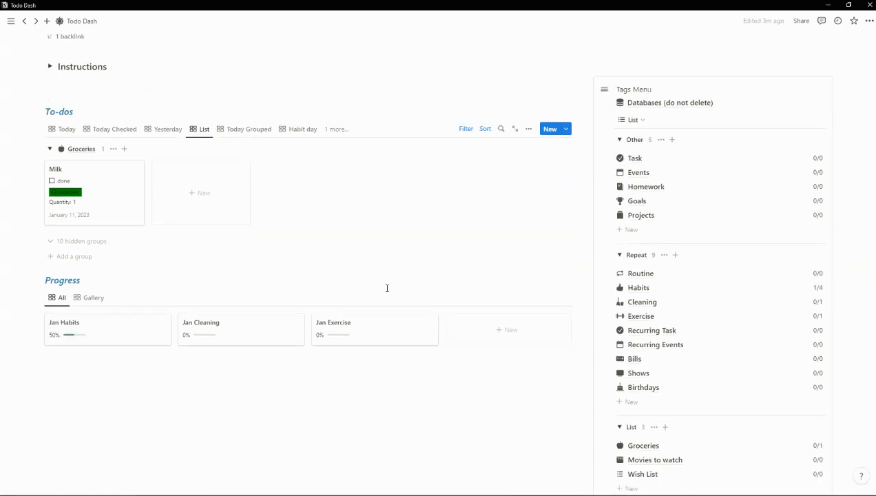
pyautogui.scroll(2, 264, 201)
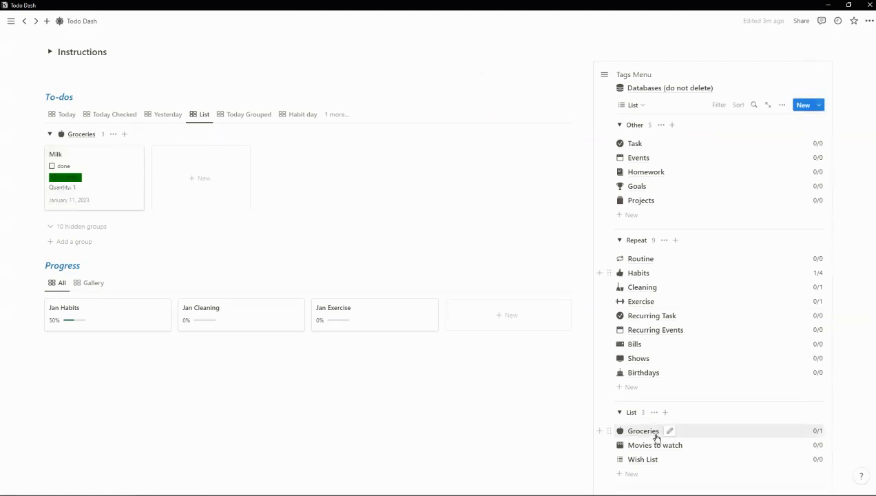
pyautogui.click(644, 431)
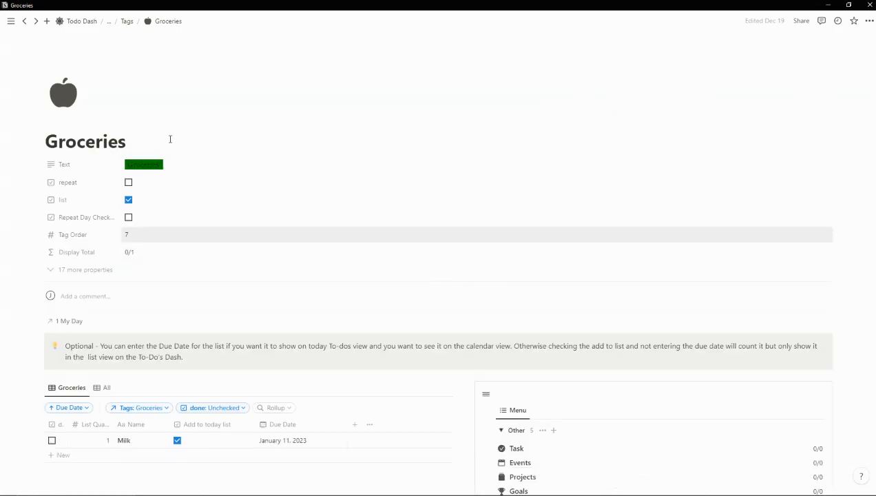
pyautogui.click(129, 200)
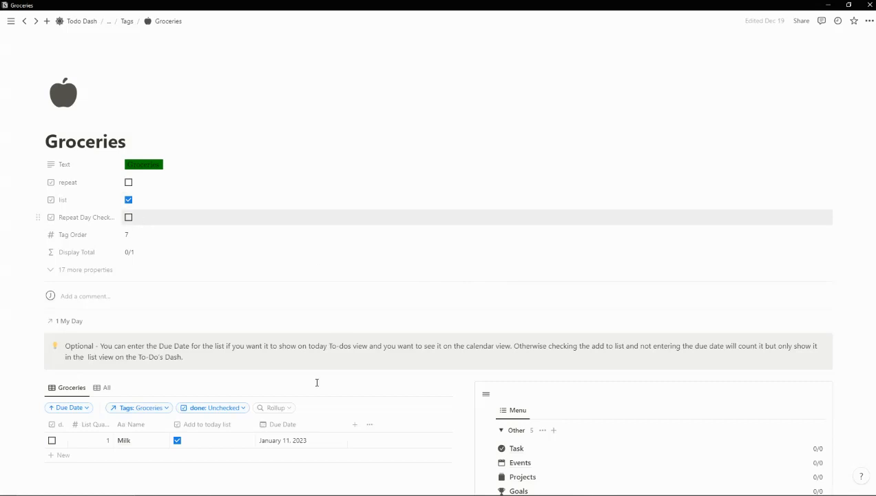
# Step: Remove the empty Rollup filter from the Groceries table and hide its filter bar
pyautogui.scroll(-2, 395, 436)
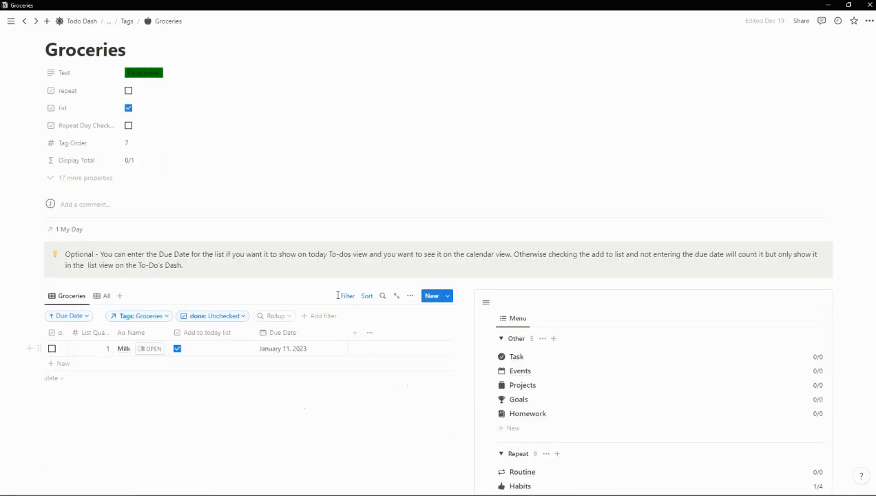
pyautogui.click(289, 319)
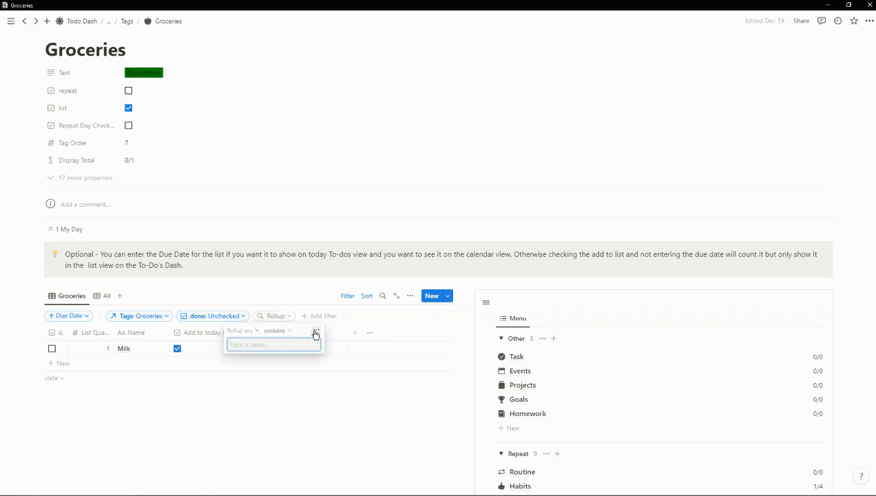
pyautogui.click(316, 334)
pyautogui.click(336, 336)
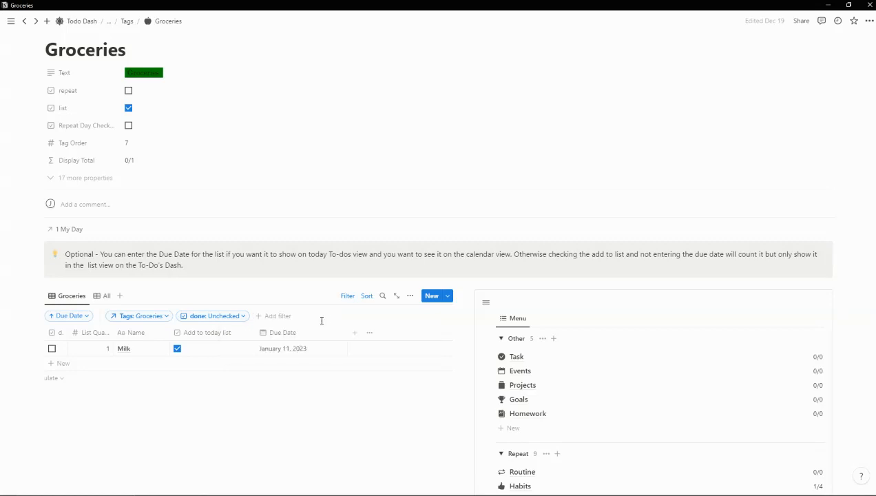
pyautogui.click(347, 295)
pyautogui.scroll(-2, 189, 381)
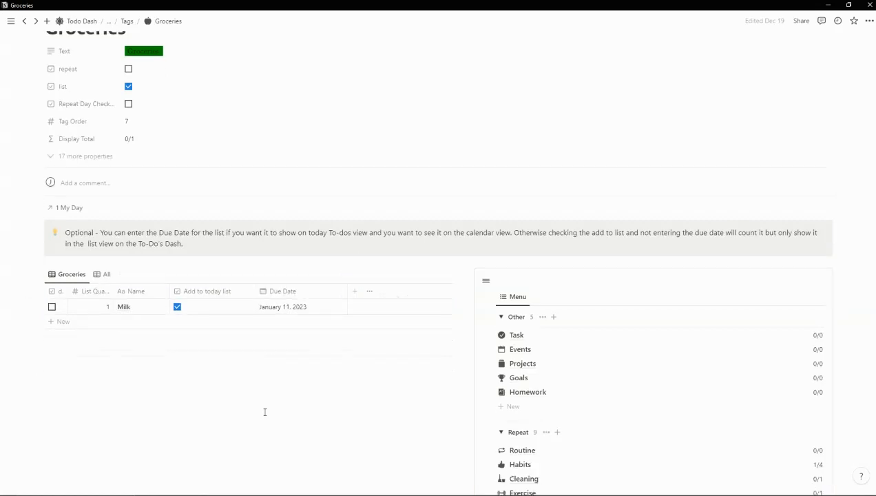
pyautogui.scroll(2, 373, 370)
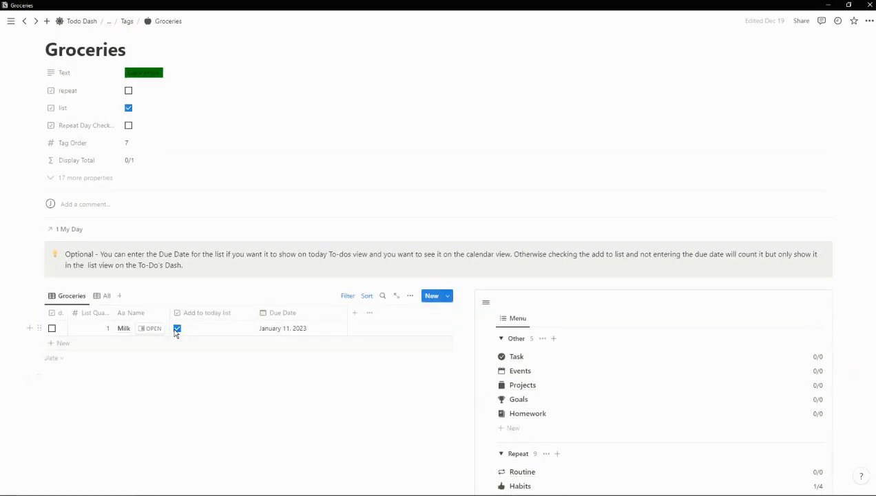
# Step: Turn Add to today list off for Milk, check the tag counts in the menu, and turn it back on
pyautogui.click(178, 330)
pyautogui.scroll(-4, 656, 393)
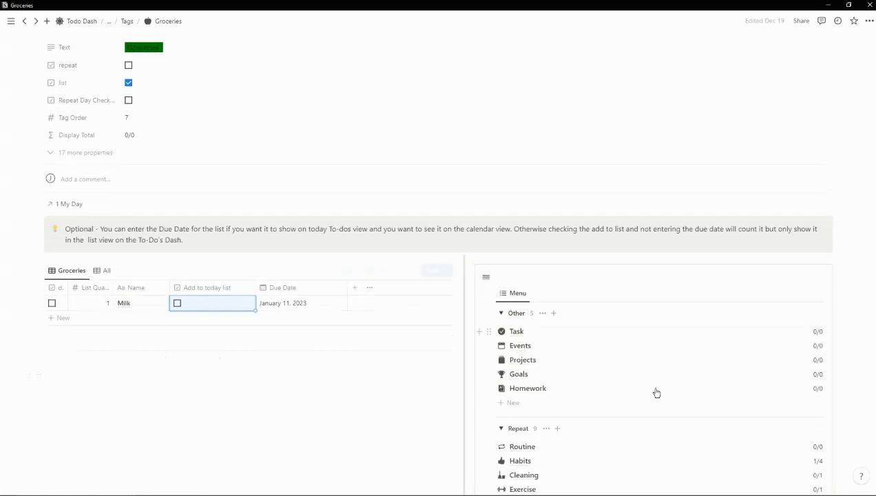
pyautogui.scroll(-2, 657, 393)
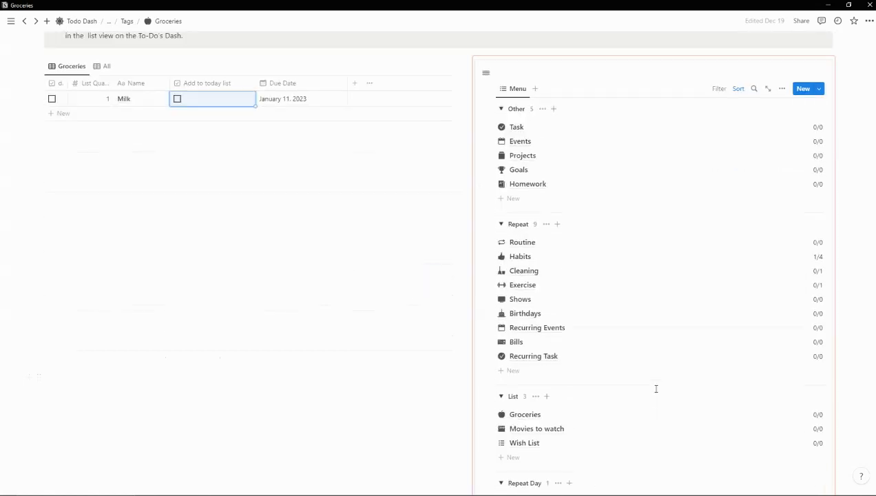
pyautogui.scroll(1, 656, 388)
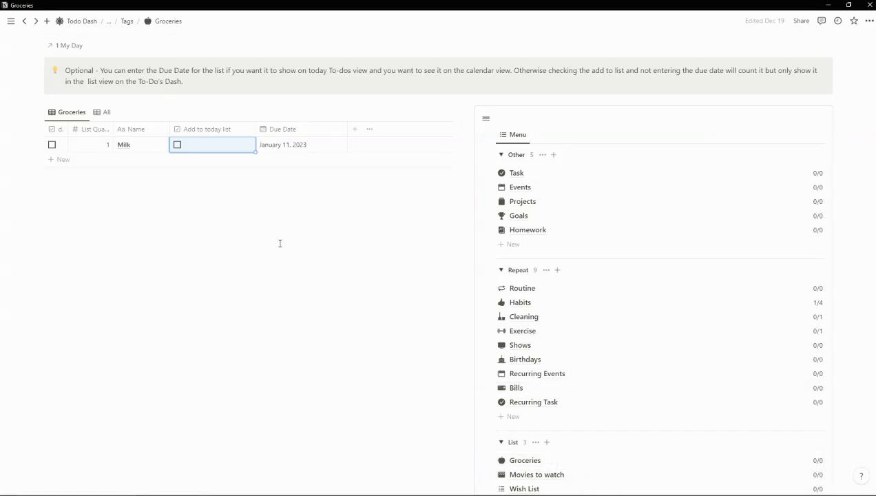
pyautogui.click(177, 144)
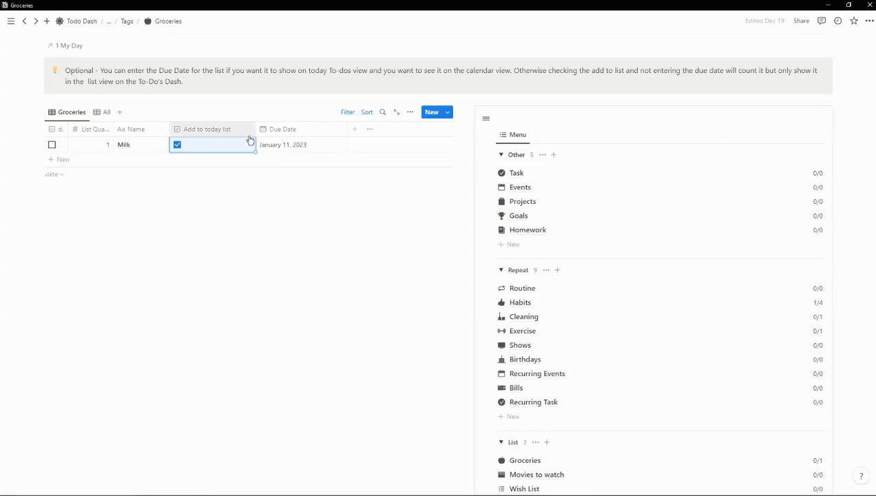
# Step: Clear the due date of the Milk item in the Groceries table
pyautogui.click(323, 149)
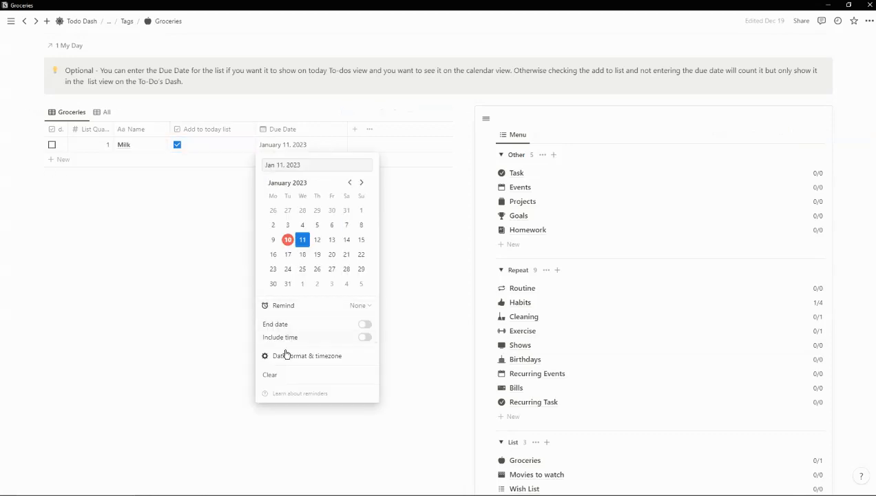
pyautogui.click(270, 376)
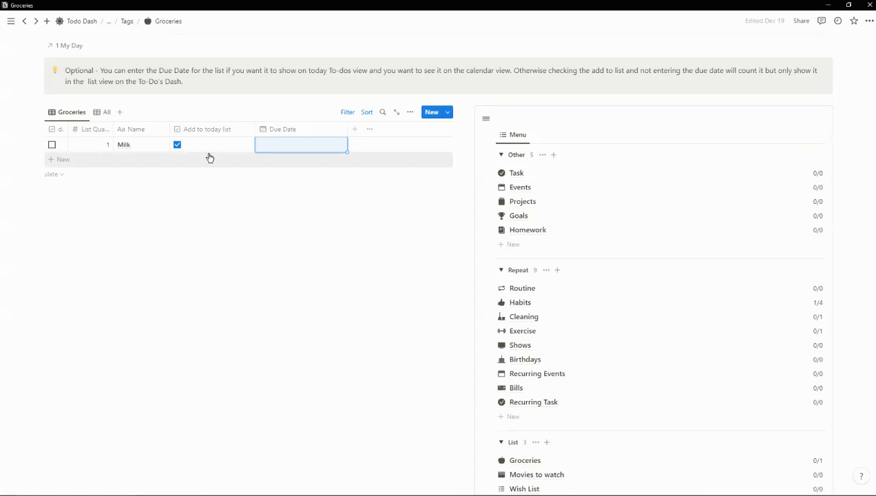
pyautogui.scroll(2, 290, 289)
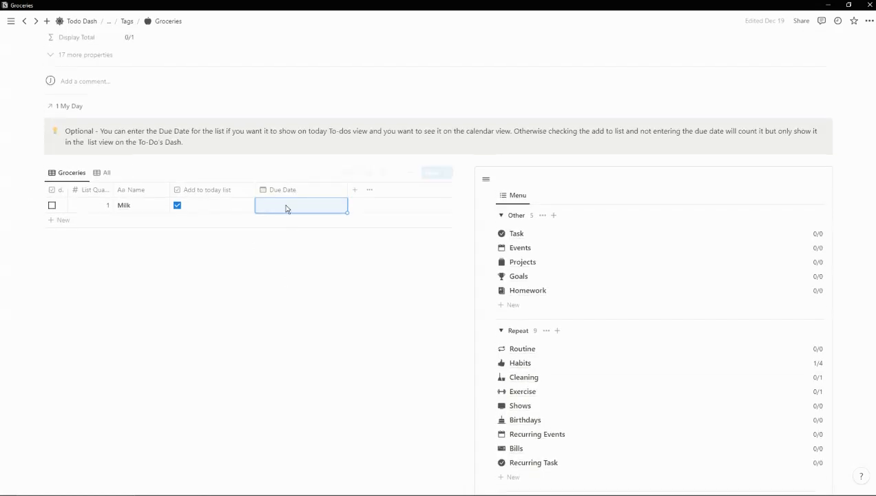
pyautogui.scroll(1, 287, 209)
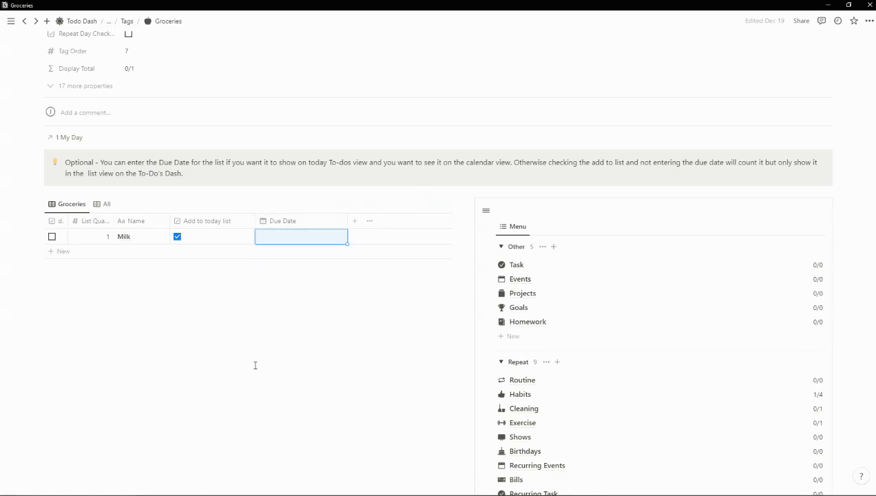
# Step: Set Milk's due date to January 10, 2023 and check the Groceries count in the tag menu
pyautogui.click(316, 241)
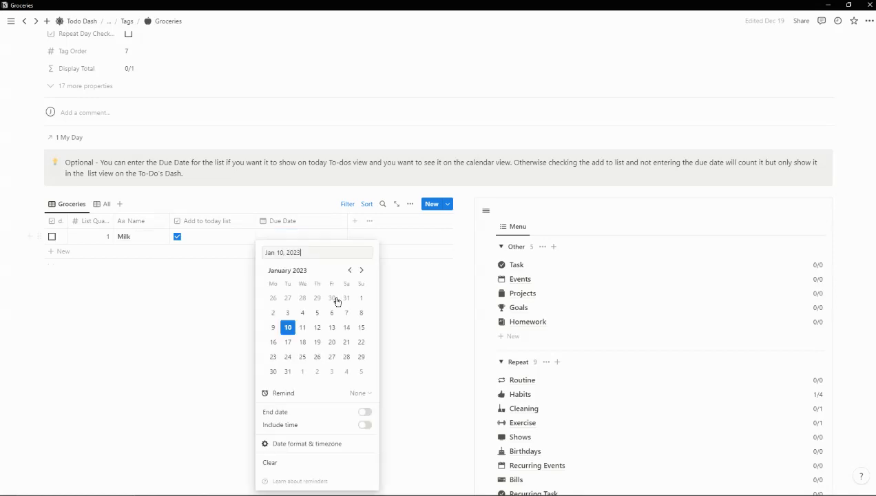
pyautogui.click(288, 328)
pyautogui.click(225, 336)
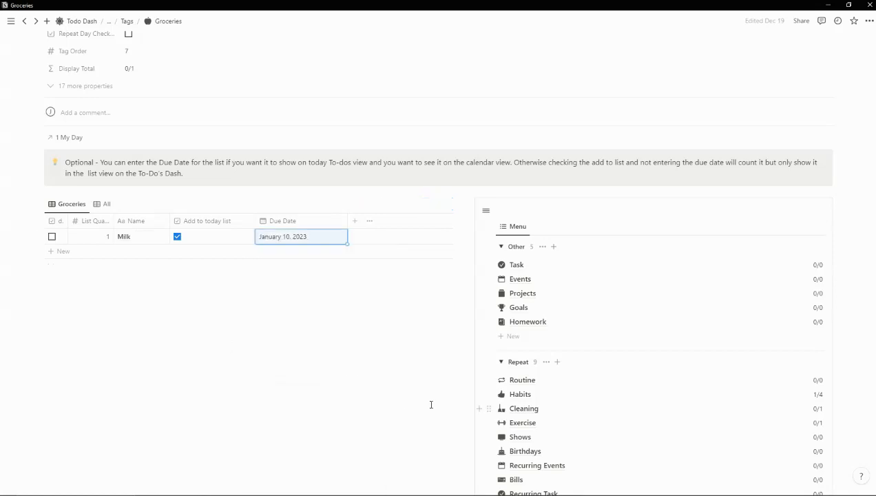
pyautogui.scroll(-3, 648, 376)
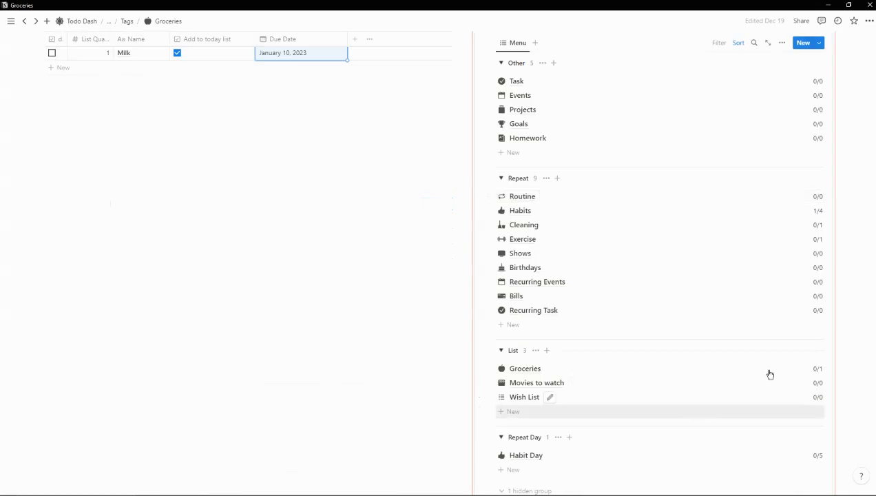
pyautogui.scroll(2, 299, 285)
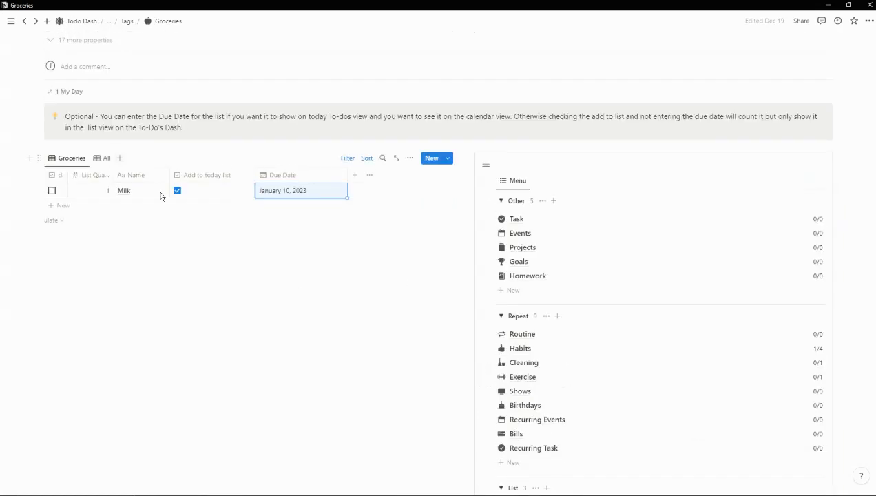
# Step: Return to the Todo Dash page and compare how Milk is shown in the Today and List views
pyautogui.click(79, 22)
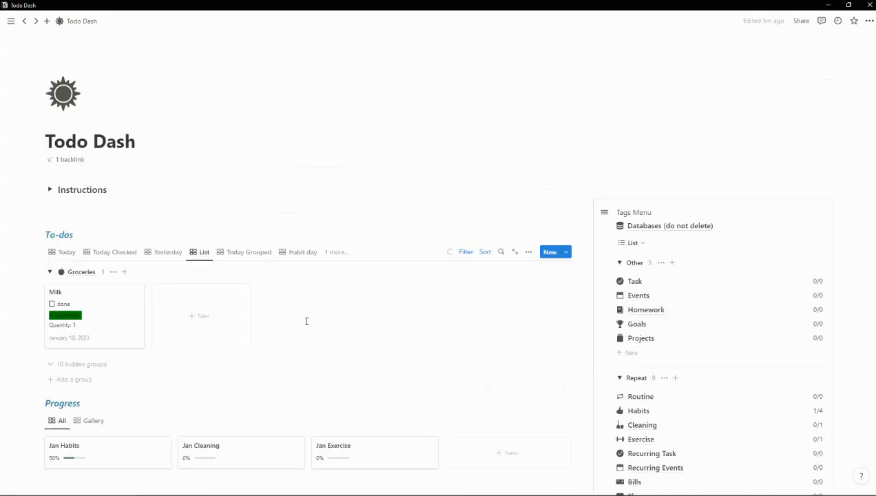
pyautogui.scroll(-1, 112, 320)
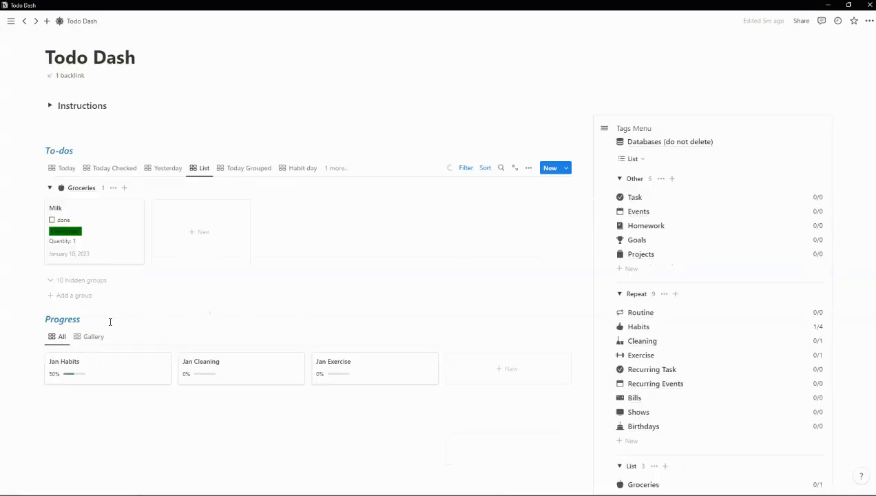
pyautogui.scroll(-1, 77, 324)
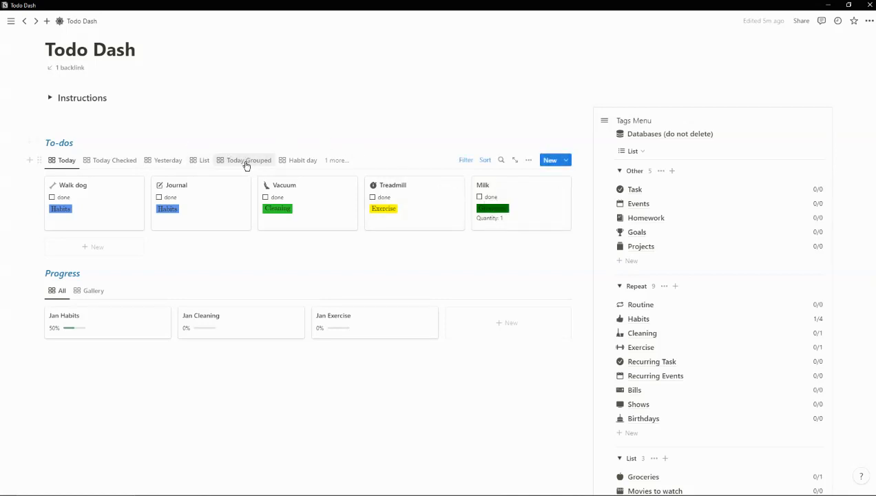
pyautogui.click(202, 163)
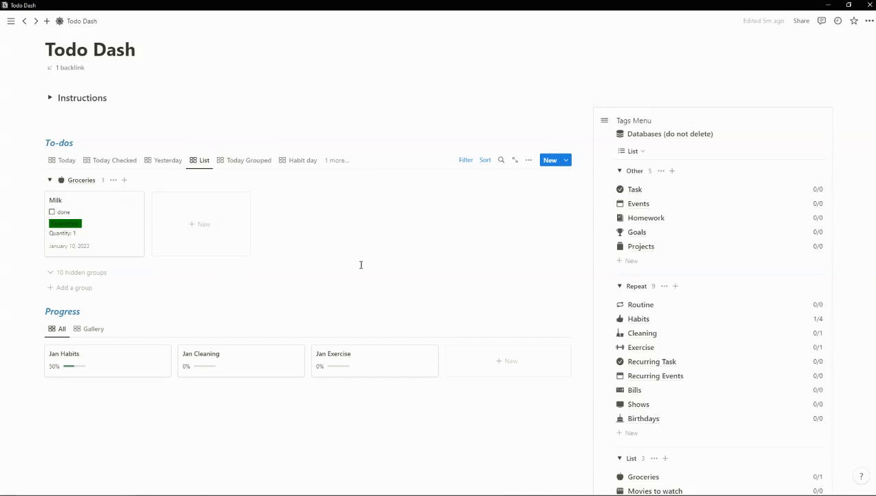
pyautogui.scroll(-2, 361, 265)
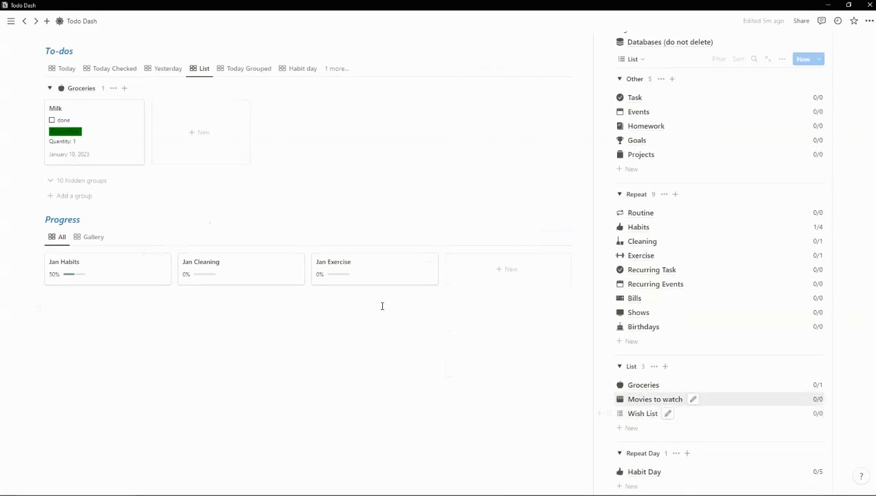
pyautogui.scroll(4, 328, 158)
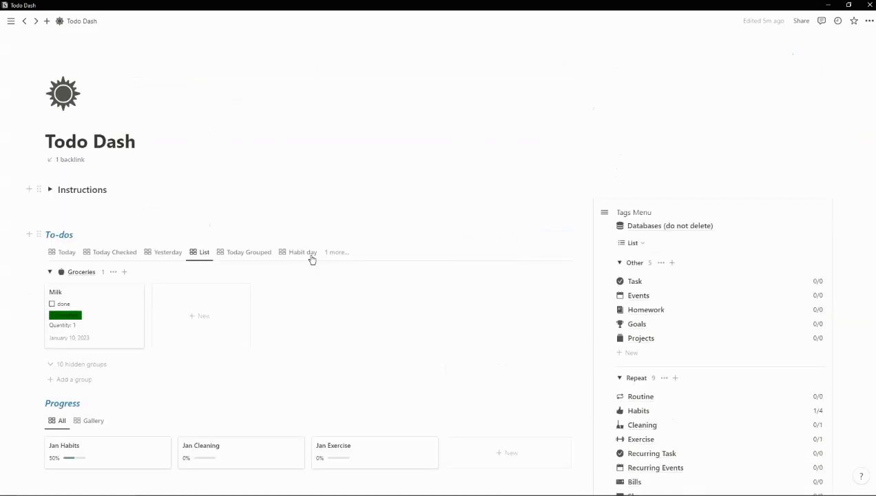
# Step: Show the Habit day view, compare it with the Today view, and look up Habits Day in the To-Do template list
pyautogui.click(303, 252)
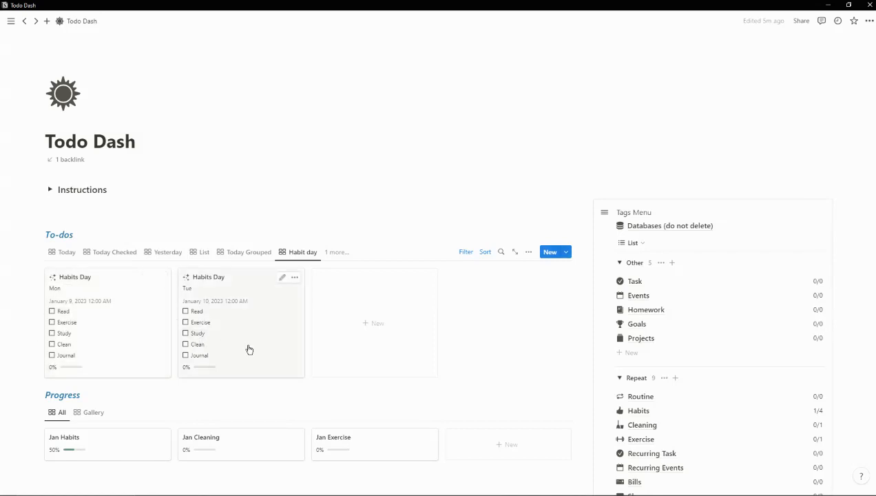
pyautogui.scroll(-2, 248, 349)
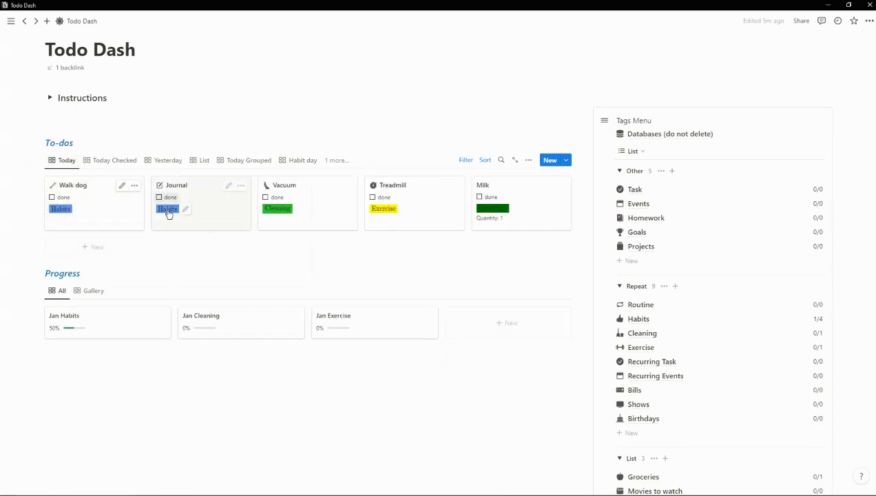
pyautogui.click(304, 160)
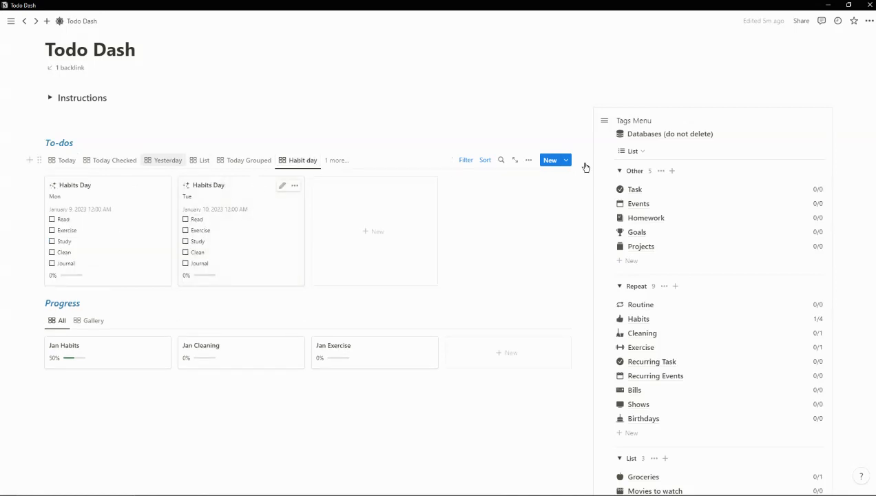
pyautogui.click(566, 160)
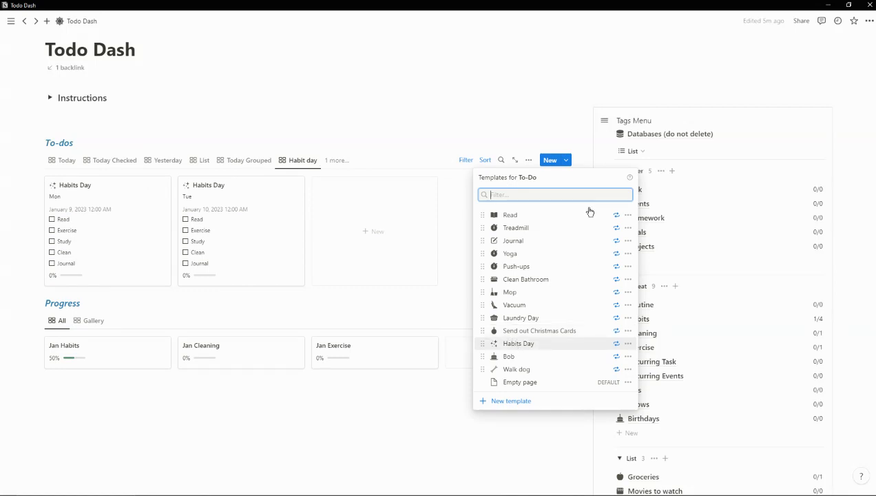
pyautogui.click(426, 73)
# Step: Open the Tuesday Habits Day entry and review its habit checkbox properties and Habit Day count
pyautogui.scroll(-1, 251, 237)
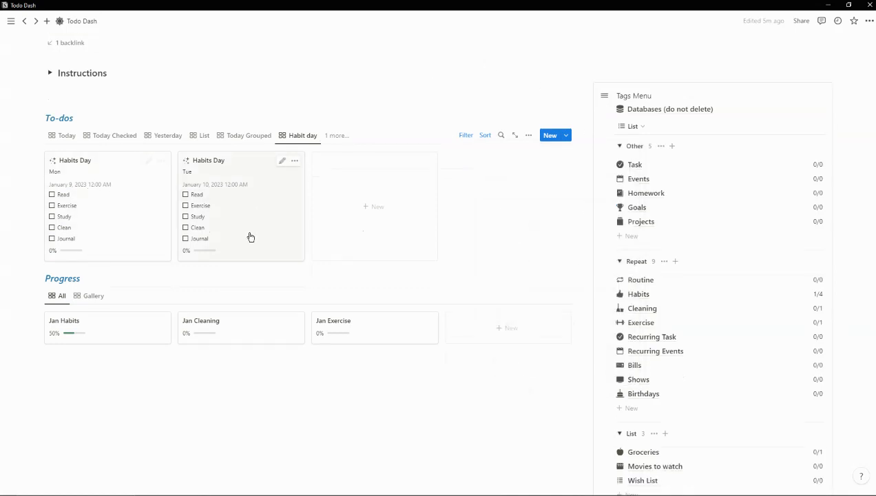
pyautogui.scroll(-2, 251, 238)
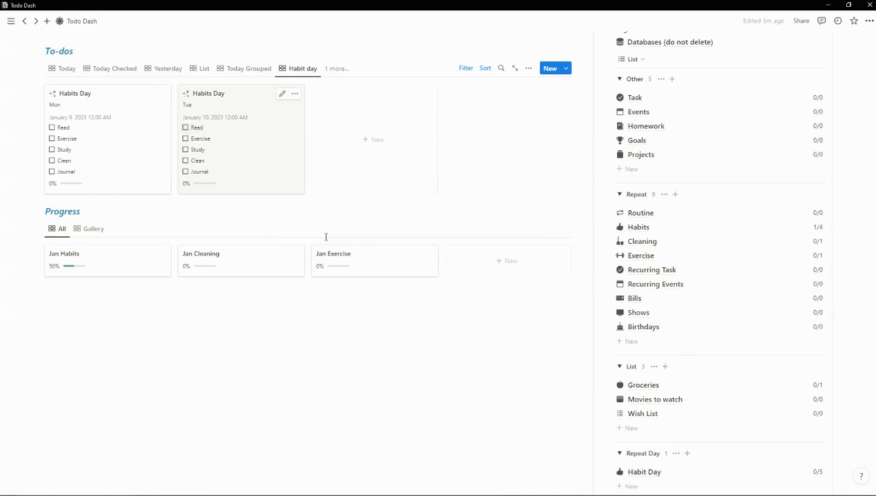
pyautogui.click(255, 151)
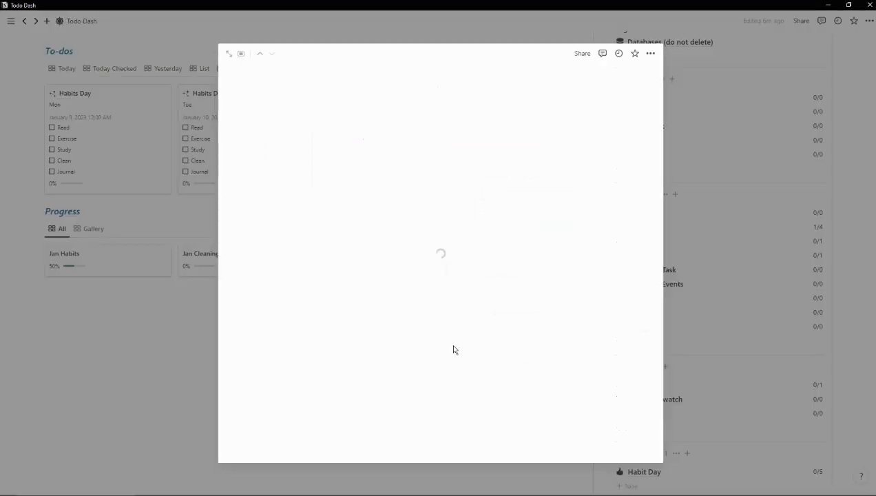
pyautogui.scroll(-3, 455, 350)
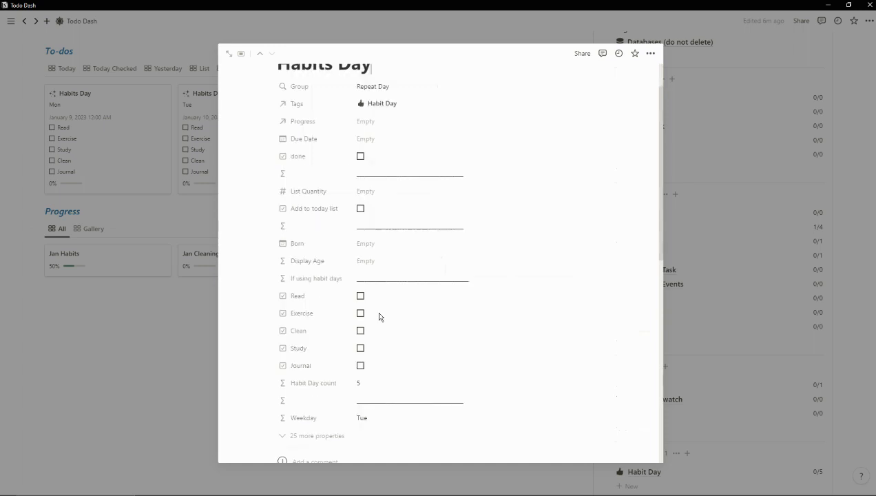
pyautogui.click(74, 136)
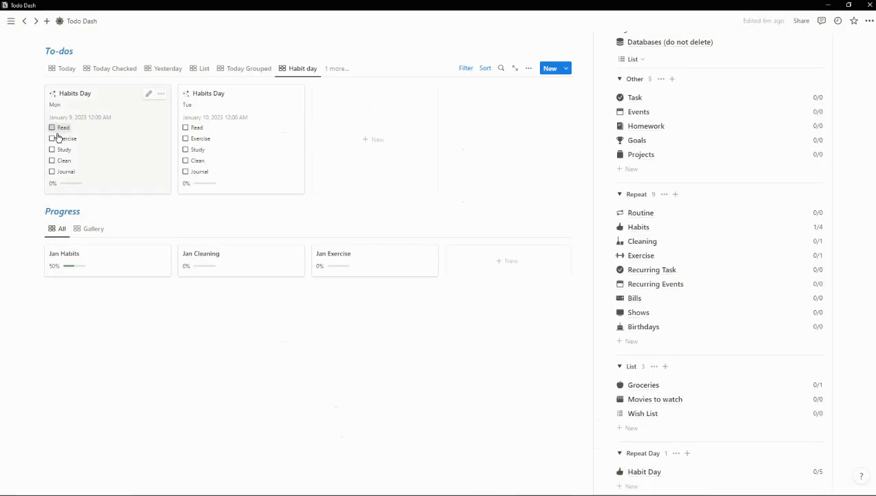
# Step: Check off Read and Exercise on Monday's Habits Day card and all five habits on Tuesday's card
pyautogui.click(53, 129)
pyautogui.click(53, 140)
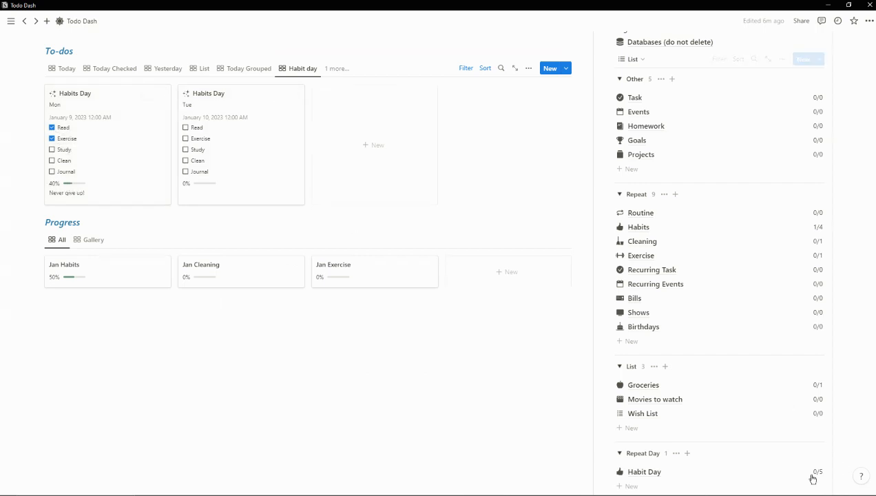
pyautogui.click(186, 129)
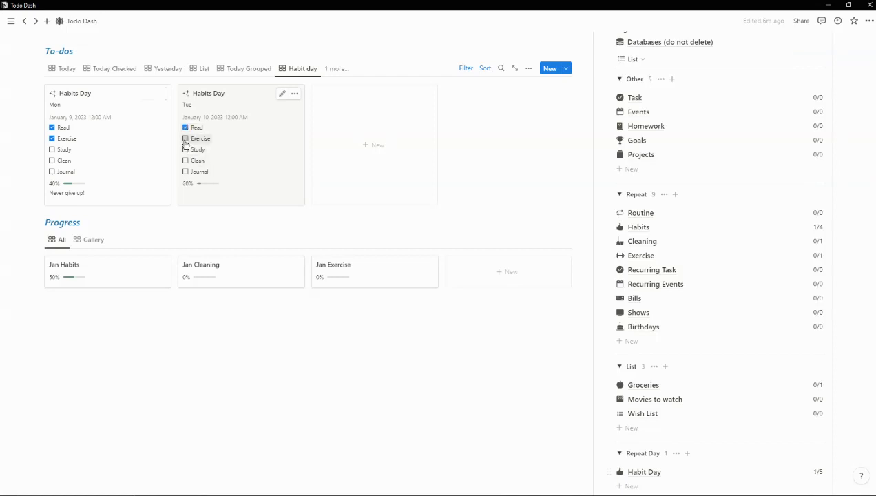
pyautogui.click(185, 139)
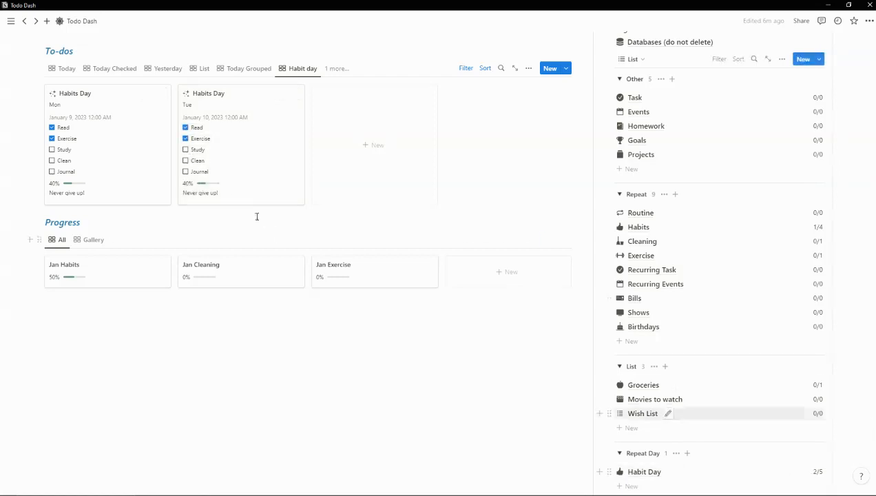
pyautogui.click(185, 149)
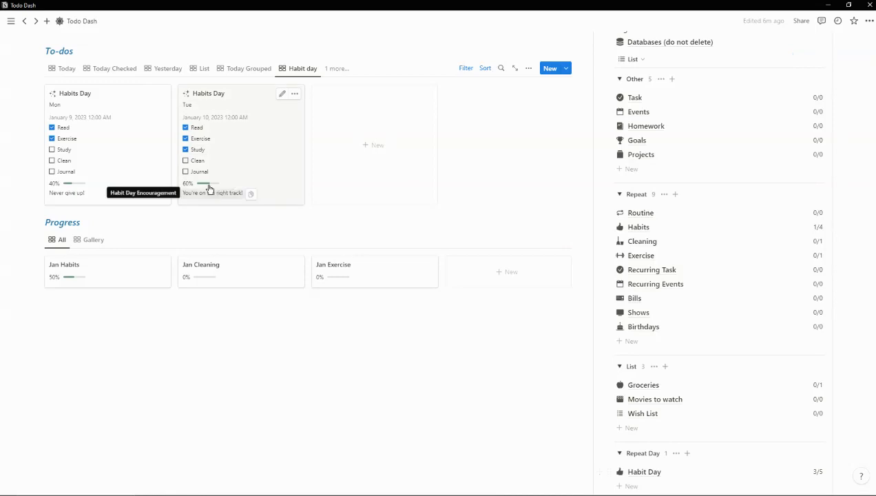
pyautogui.click(185, 161)
pyautogui.click(186, 171)
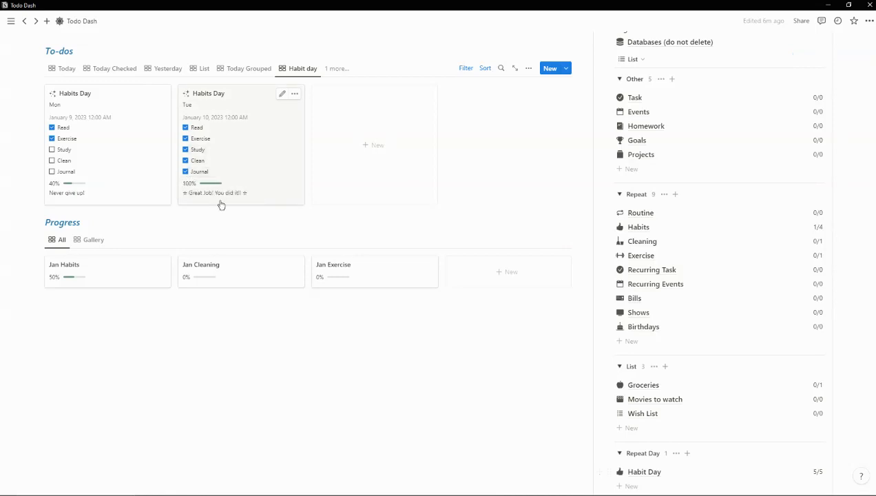
# Step: Uncheck every habit on Tuesday's Habits Day card, plus Read and Exercise on Monday's card
pyautogui.click(185, 172)
pyautogui.click(185, 161)
pyautogui.click(185, 150)
pyautogui.click(186, 139)
pyautogui.click(186, 128)
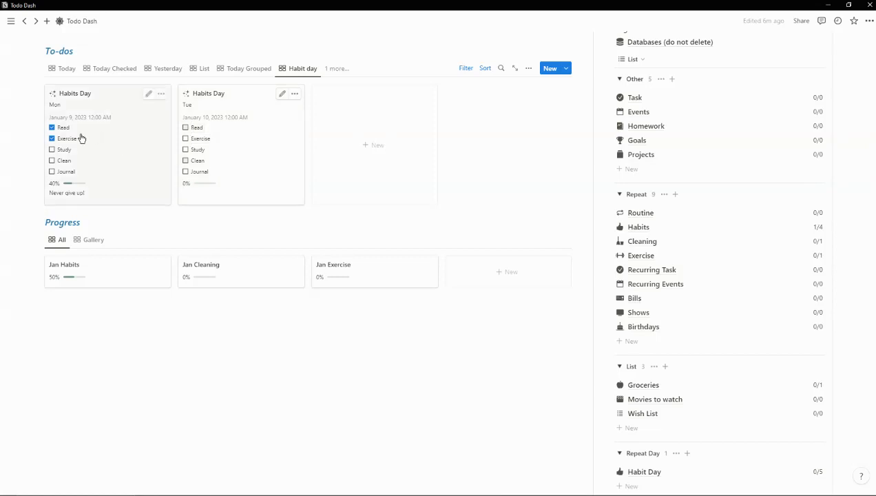
pyautogui.click(52, 129)
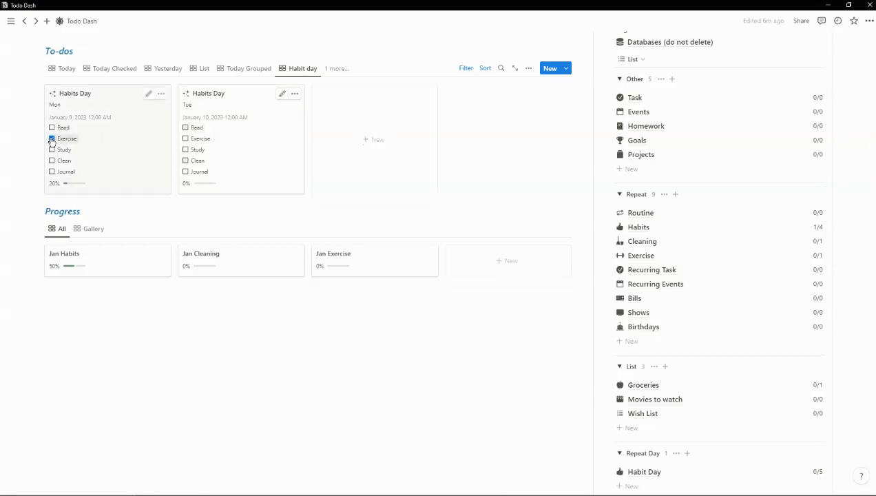
pyautogui.click(52, 140)
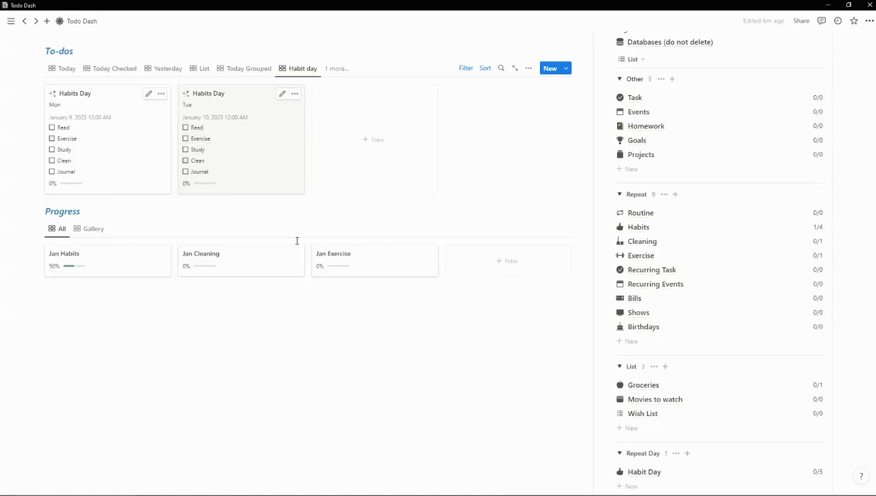
# Step: Inspect the Habit Day count formula in the Tuesday Habits Day entry and close it without edits
pyautogui.click(258, 190)
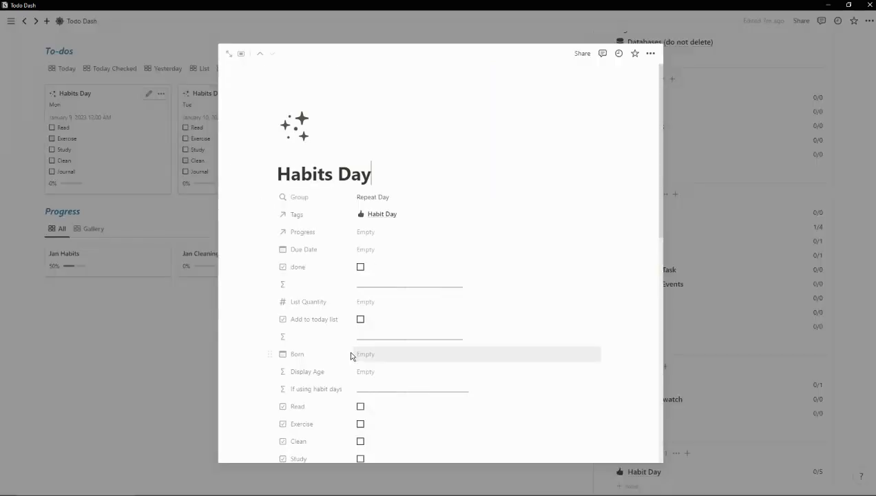
pyautogui.scroll(-3, 350, 356)
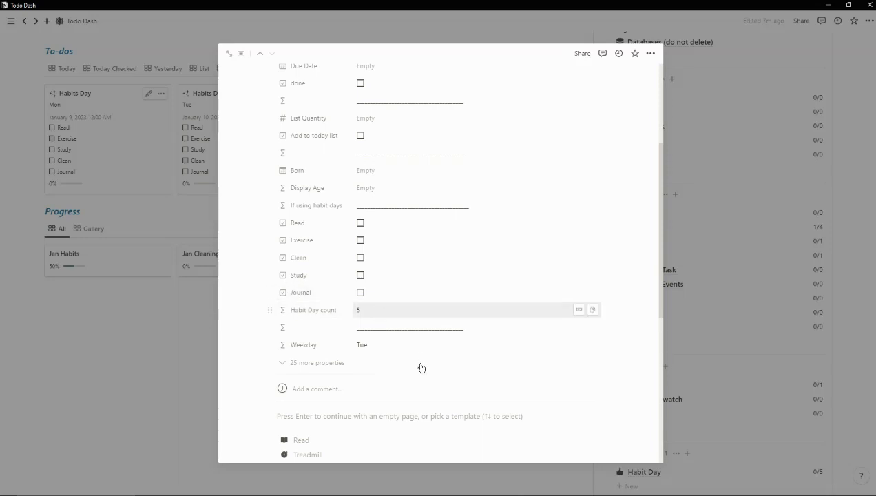
pyautogui.click(417, 310)
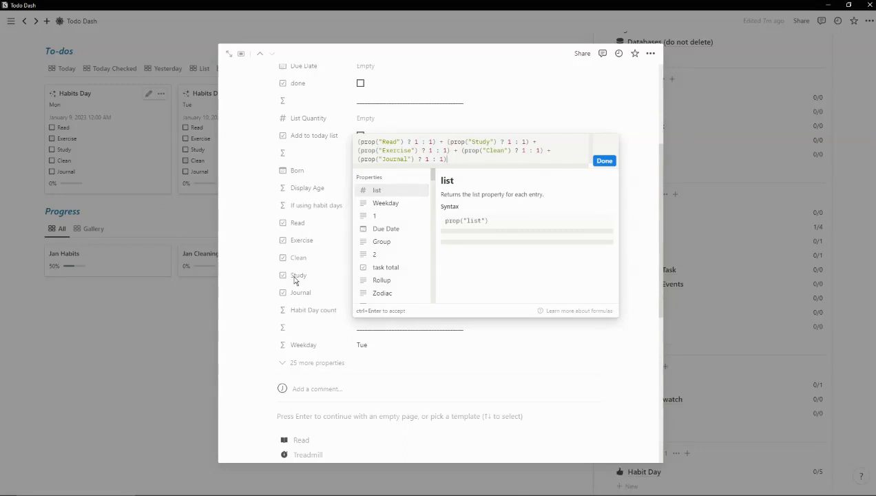
pyautogui.click(153, 347)
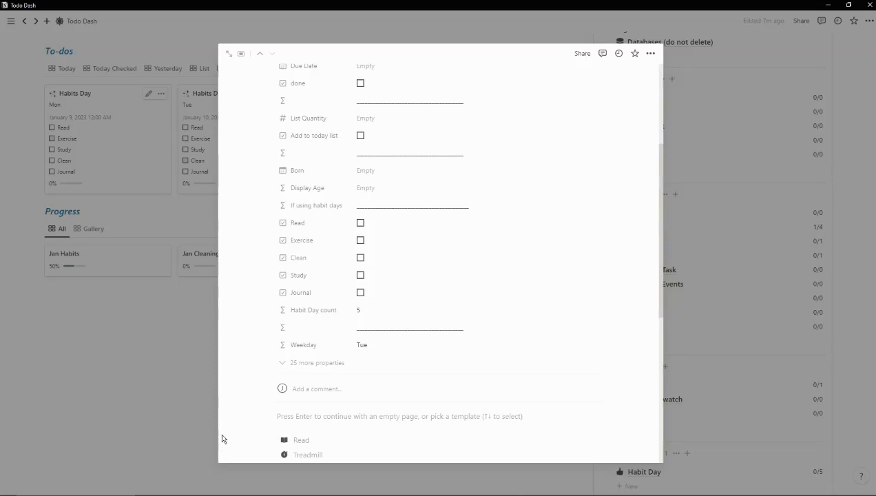
pyautogui.click(121, 342)
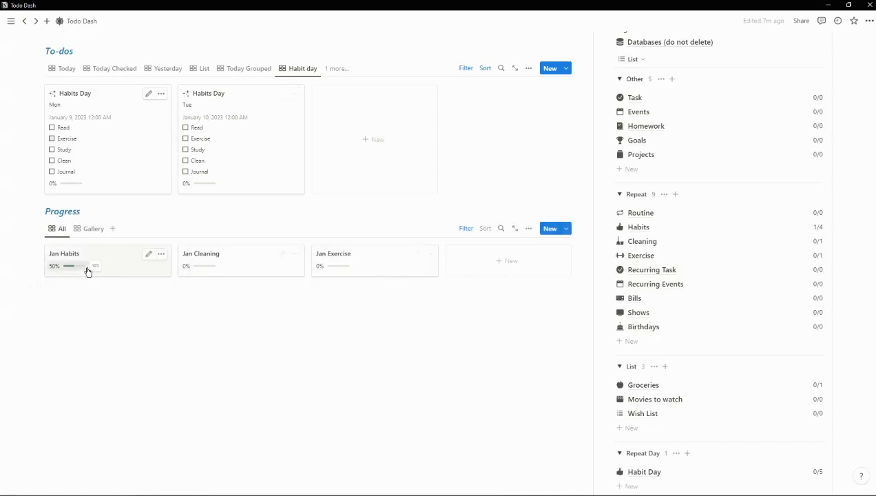
# Step: Show the To-dos in the Today view, and switch them to the Today progress relation view
pyautogui.scroll(2, 89, 272)
pyautogui.click(63, 115)
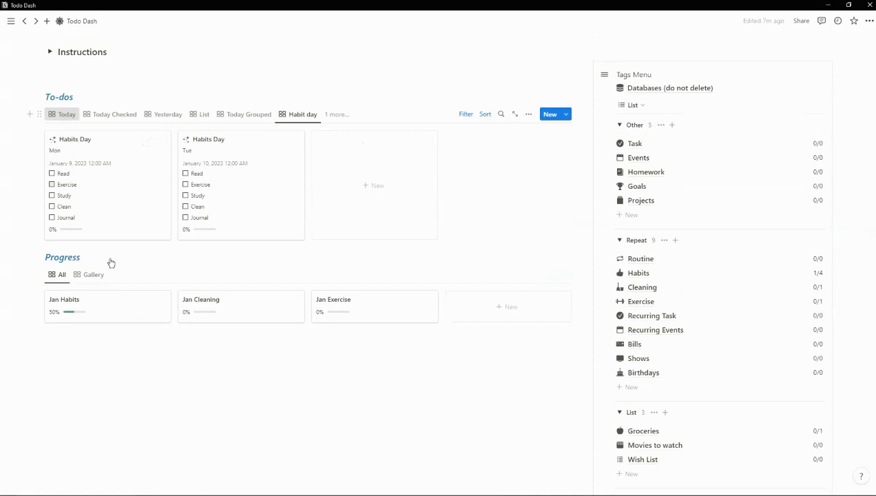
pyautogui.click(338, 120)
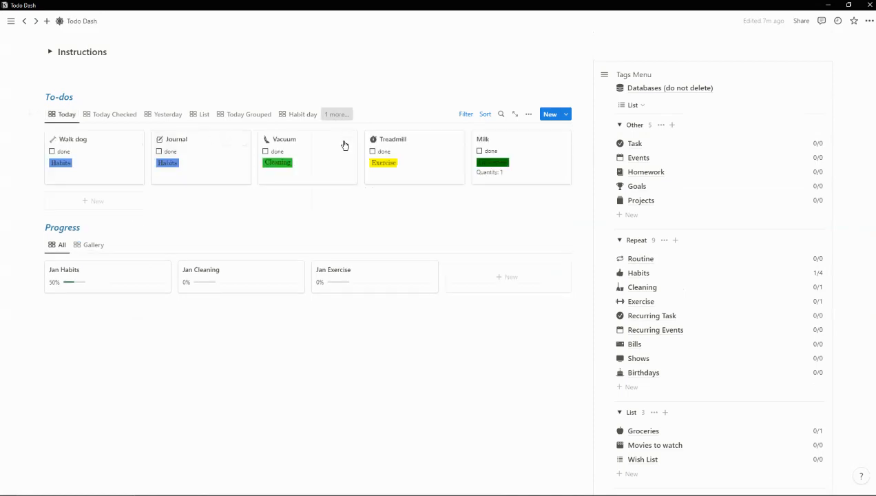
pyautogui.click(321, 209)
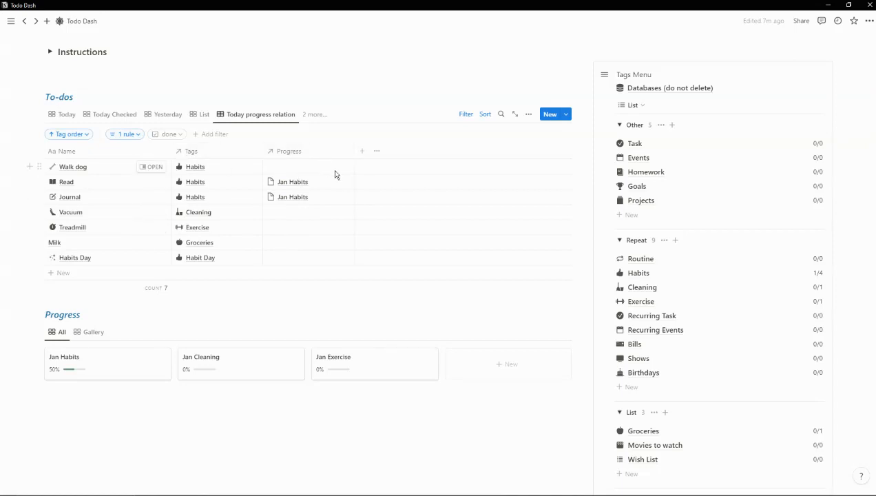
# Step: Link the Walk dog to-do to Jan Habits in its Progress relation
pyautogui.click(299, 170)
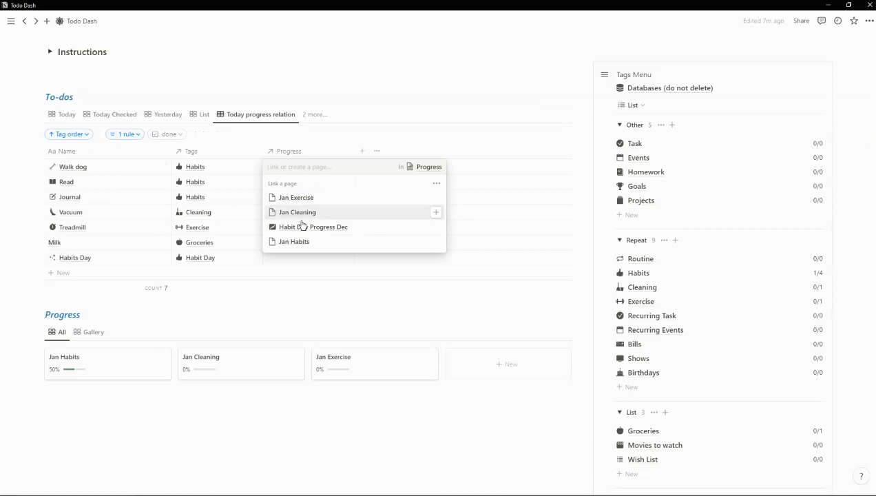
pyautogui.click(299, 241)
pyautogui.press('Escape')
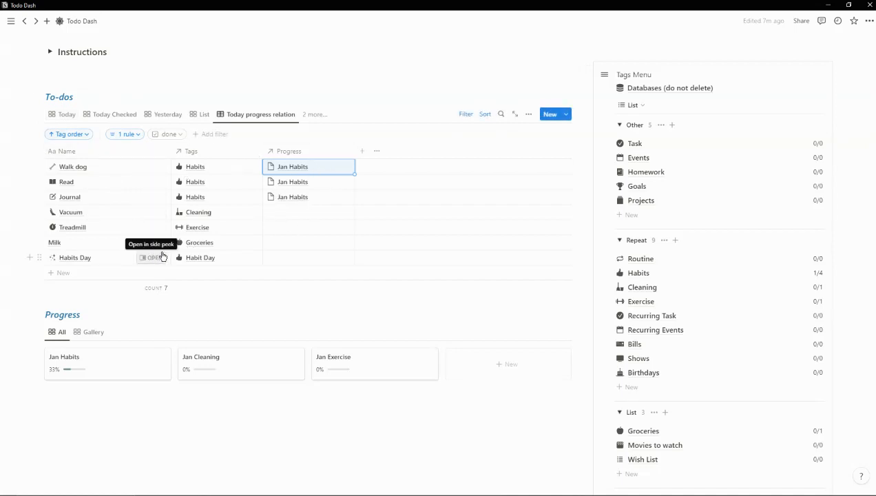
# Step: Link the Habits Day to-do to Habit Day Progress Dec in its Progress relation
pyautogui.click(312, 259)
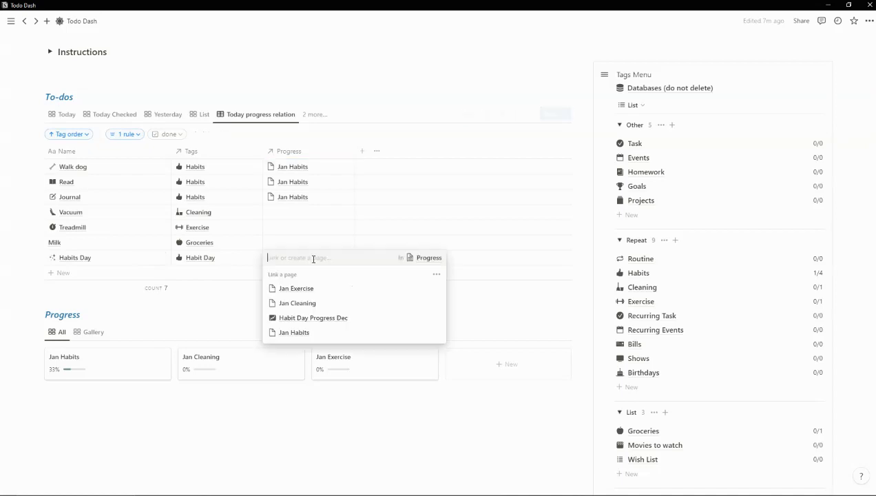
pyautogui.click(314, 317)
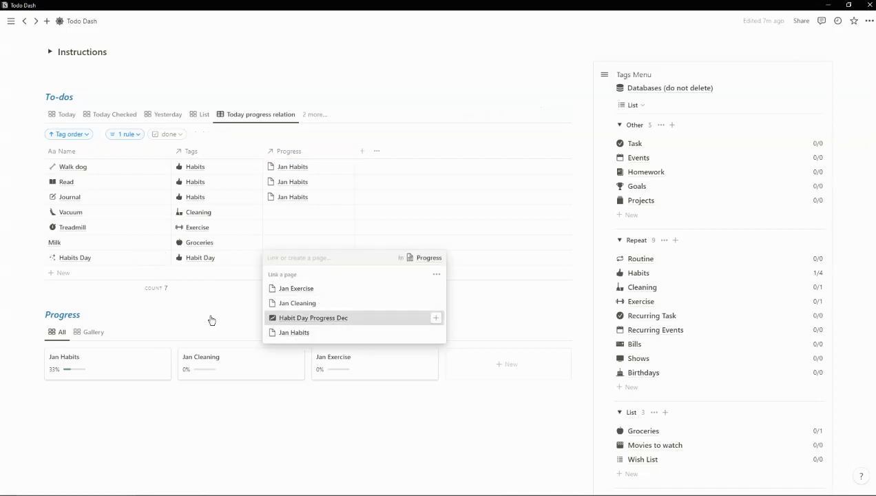
pyautogui.click(210, 321)
# Step: View the Progress database in its Gallery view and return it to the All view
pyautogui.click(96, 339)
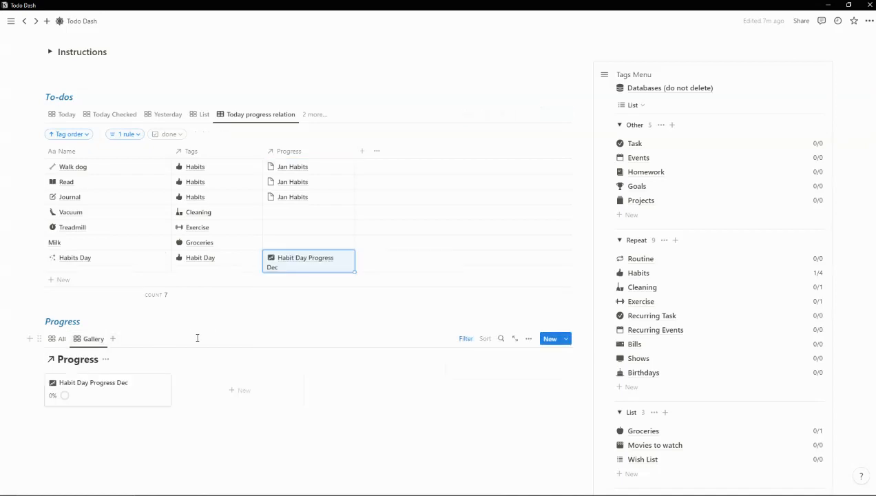
pyautogui.click(60, 340)
pyautogui.scroll(-2, 354, 351)
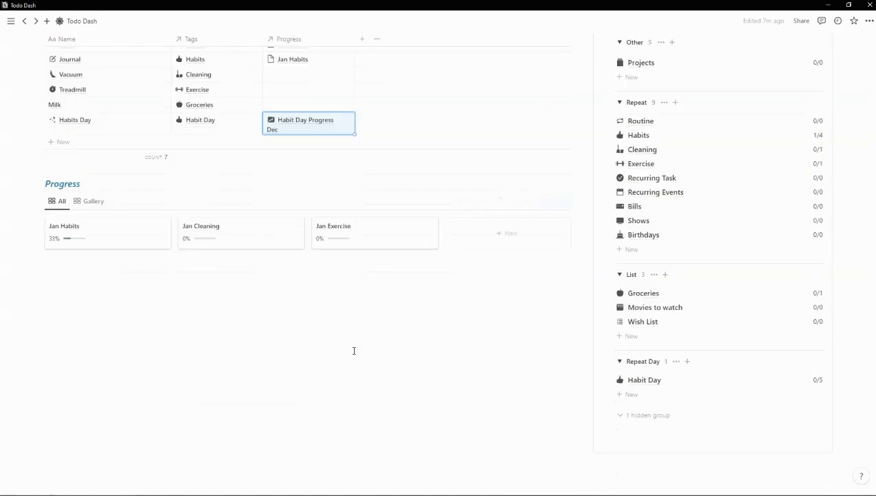
pyautogui.scroll(3, 404, 349)
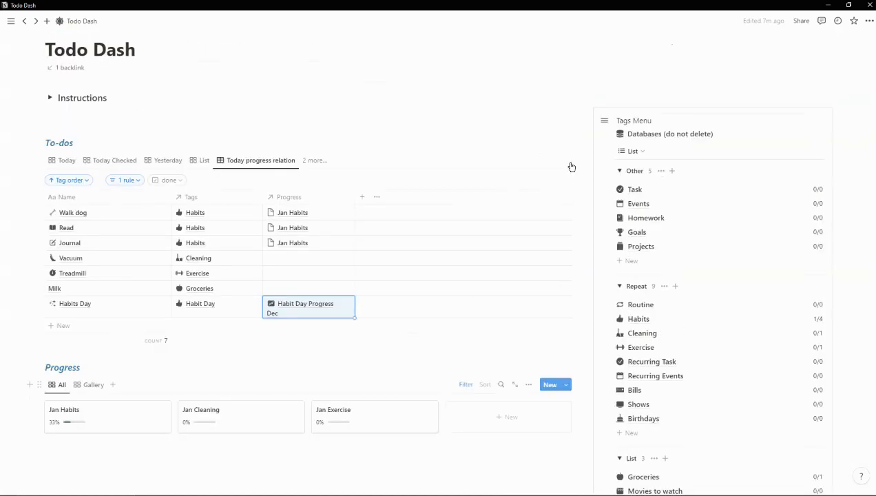
# Step: Open the Databases (do not delete) page and hide the Final Total column in the tags table
pyautogui.click(658, 135)
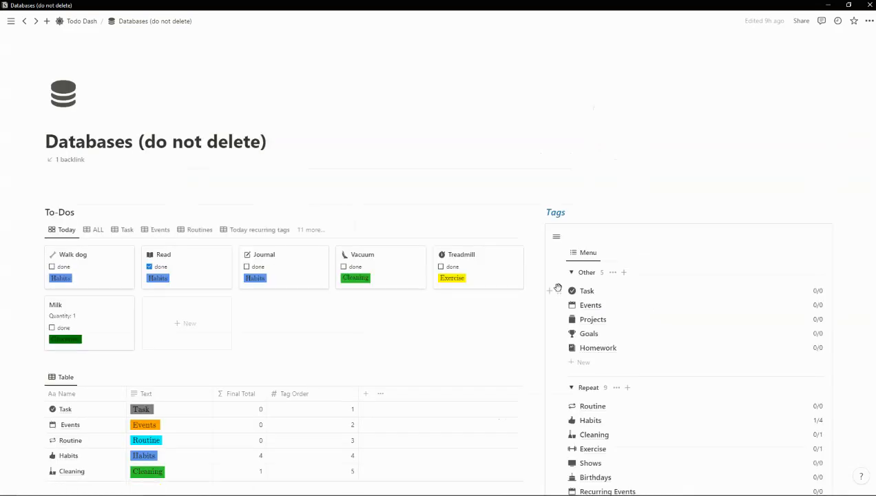
pyautogui.scroll(-2, 538, 202)
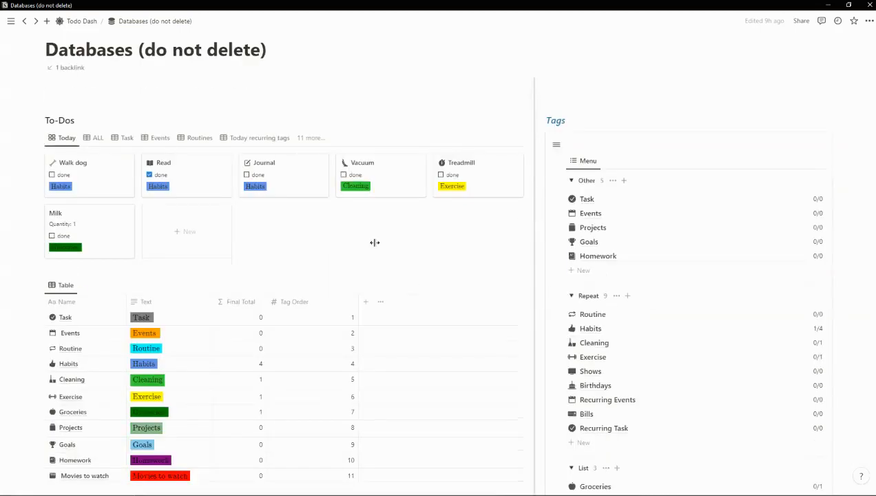
pyautogui.scroll(-2, 326, 200)
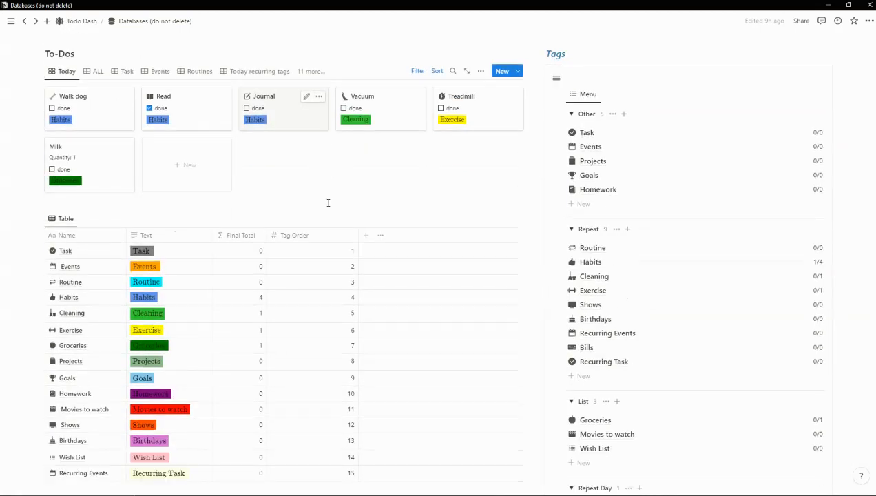
pyautogui.scroll(-1, 326, 264)
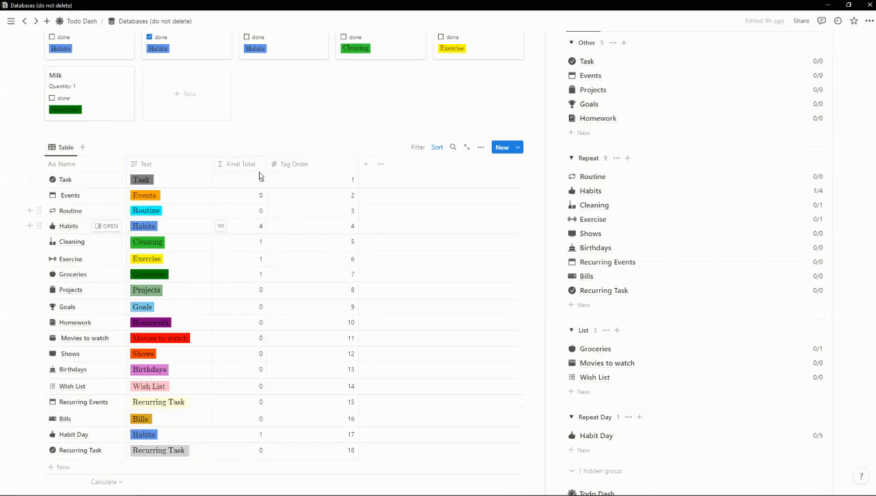
pyautogui.click(250, 167)
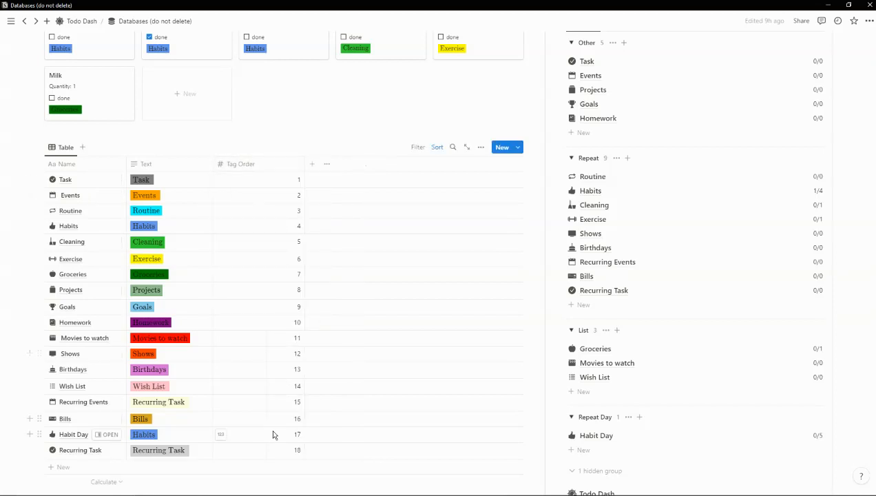
# Step: Show the Tag order sort of the To-Dos Today view and compare it with the Tag Order column in the tags table
pyautogui.scroll(4, 277, 433)
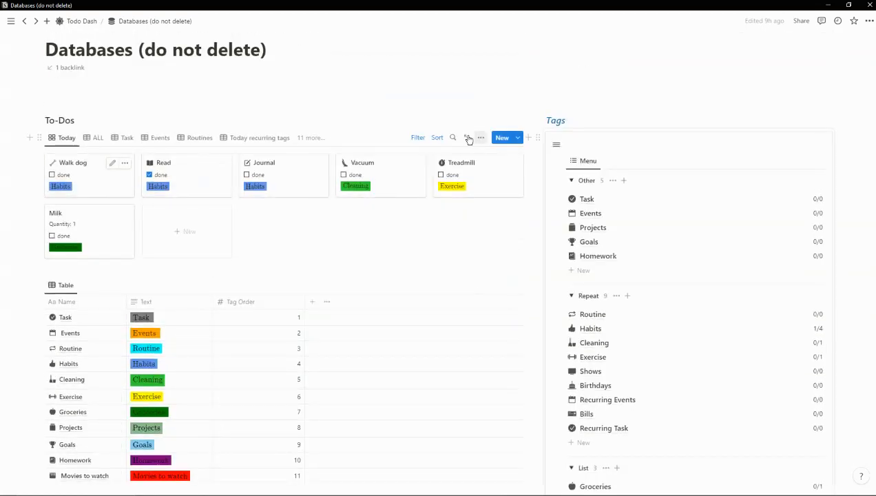
pyautogui.click(437, 140)
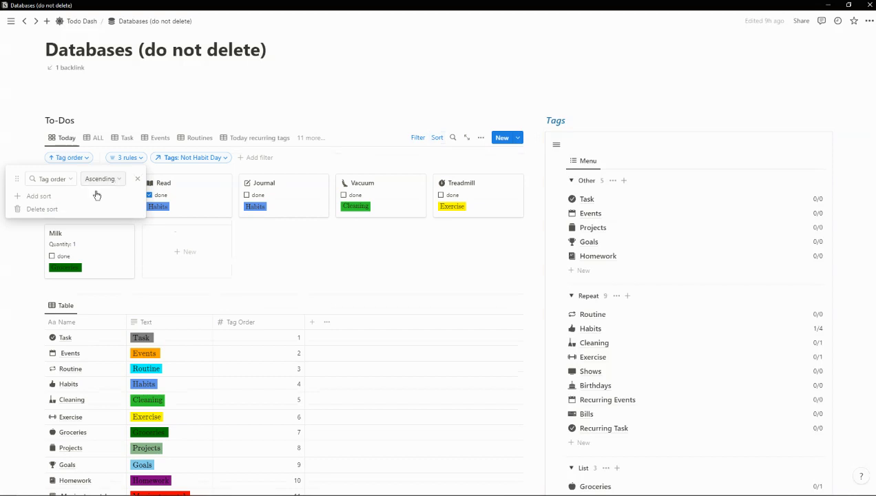
pyautogui.click(261, 296)
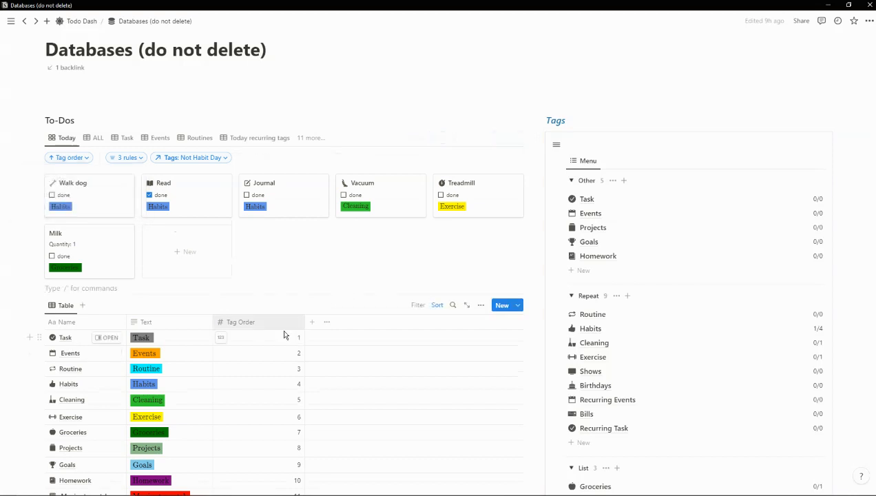
pyautogui.scroll(-3, 281, 328)
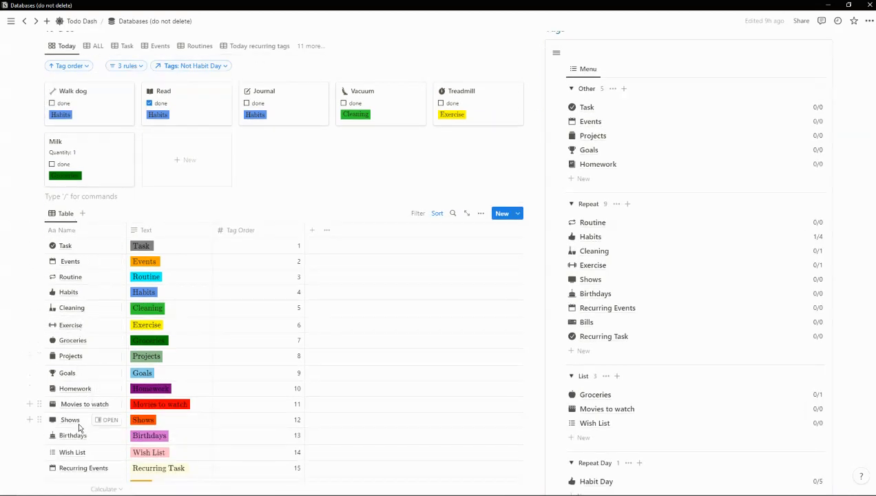
pyautogui.scroll(-2, 77, 427)
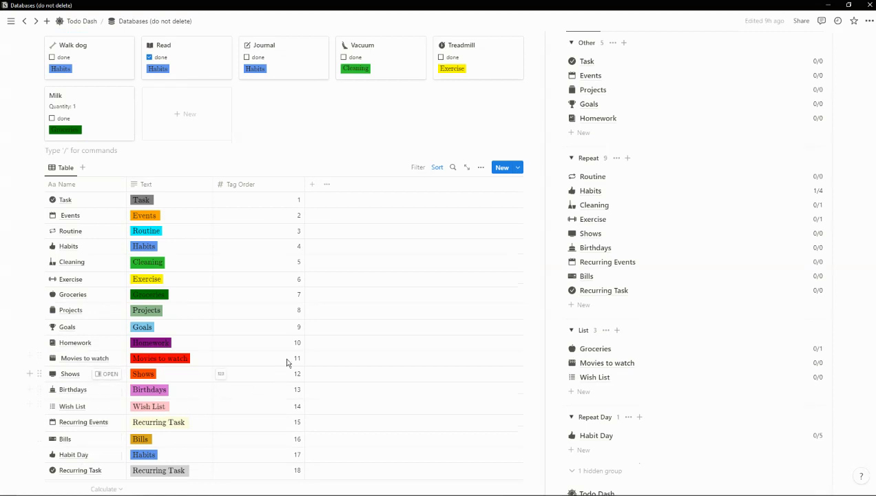
pyautogui.scroll(5, 290, 223)
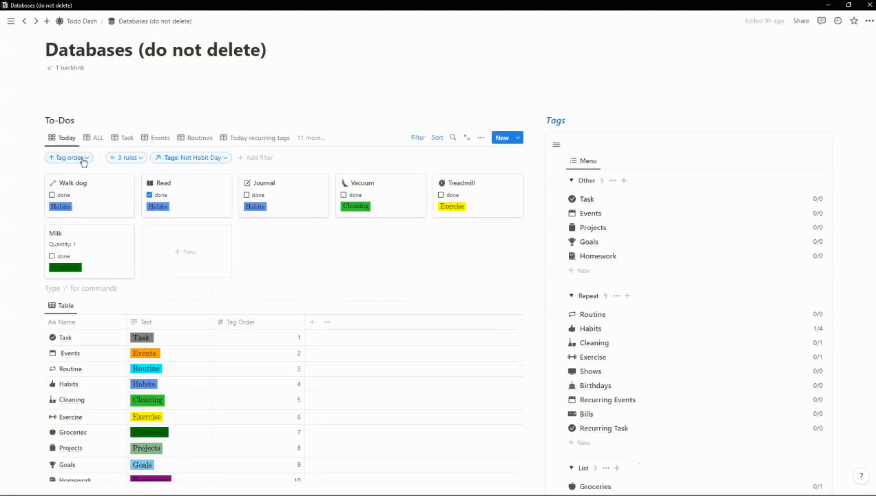
pyautogui.scroll(-6, 311, 328)
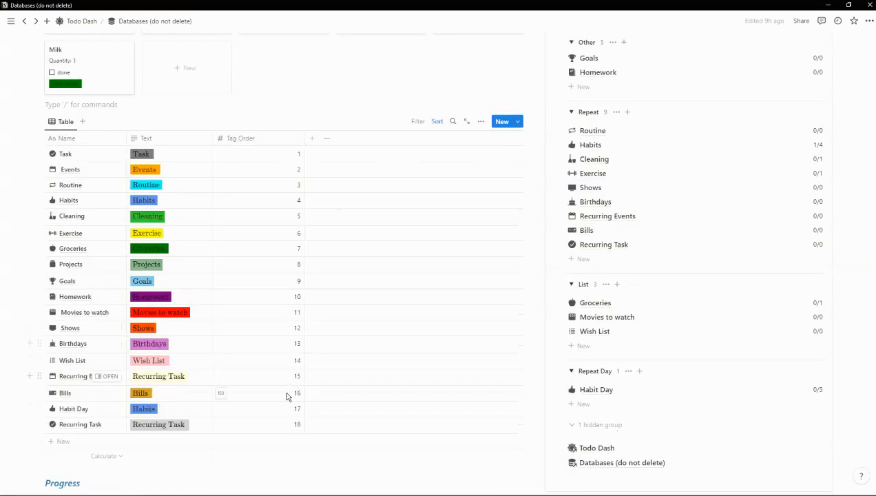
pyautogui.scroll(3, 283, 395)
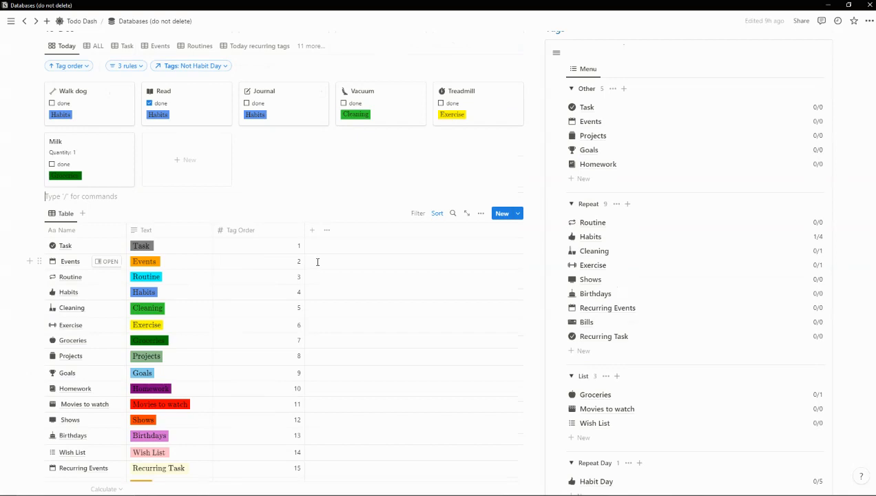
pyautogui.scroll(-3, 315, 260)
pyautogui.scroll(3, 314, 260)
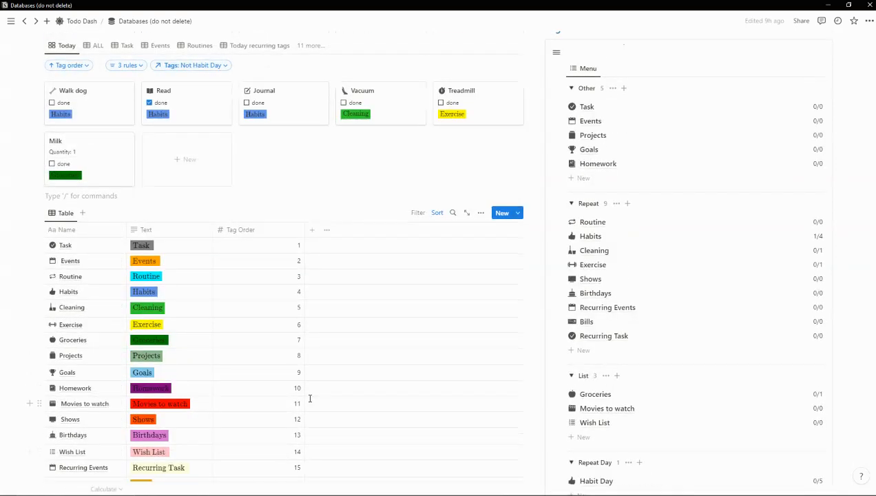
pyautogui.scroll(-3, 311, 398)
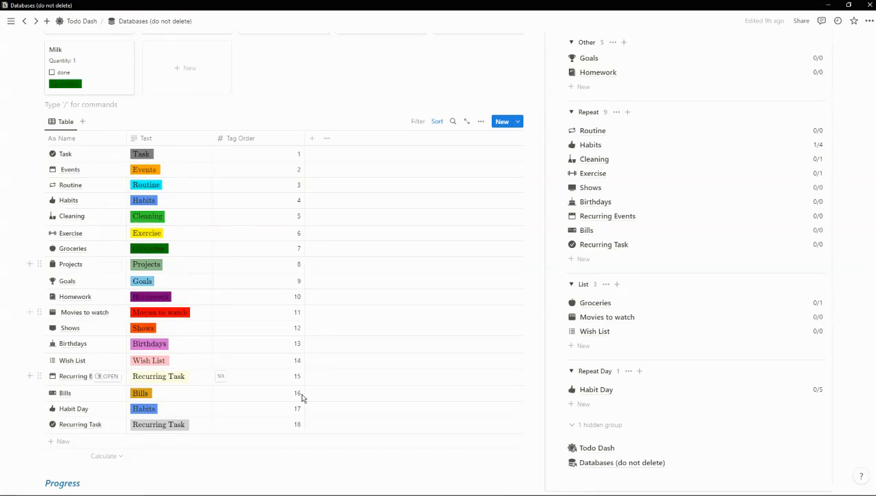
# Step: Look over the Progress, tags and To-Dos databases on the Databases (do not delete) page
pyautogui.scroll(-6, 350, 332)
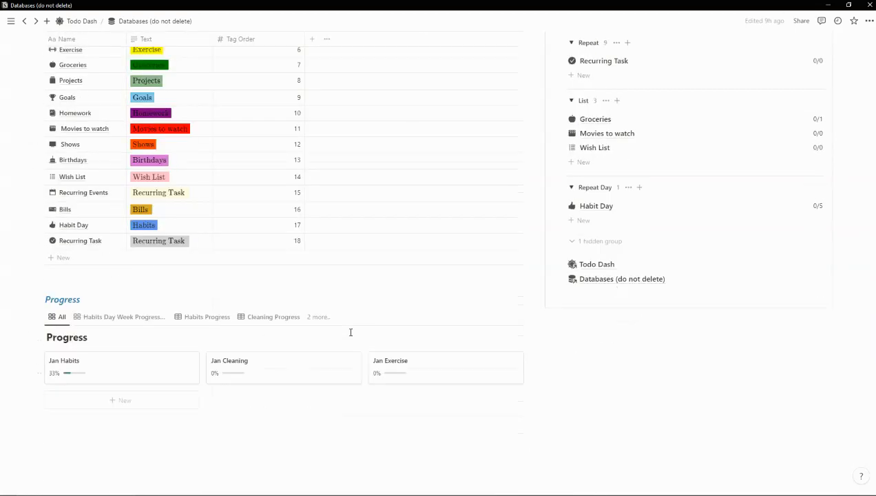
pyautogui.scroll(-4, 350, 332)
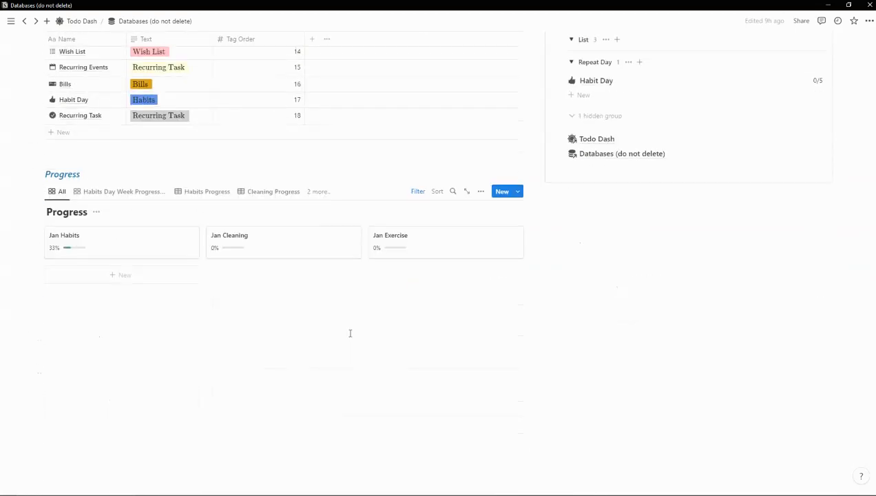
pyautogui.scroll(15, 351, 332)
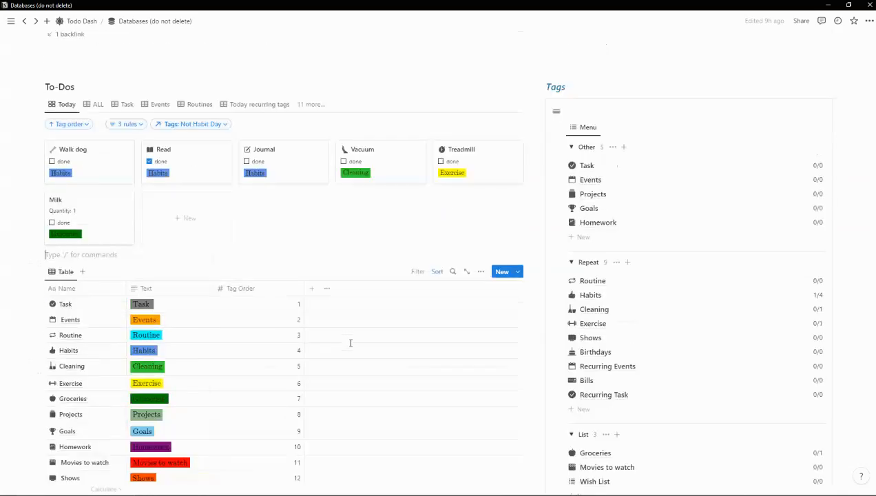
pyautogui.scroll(-12, 351, 342)
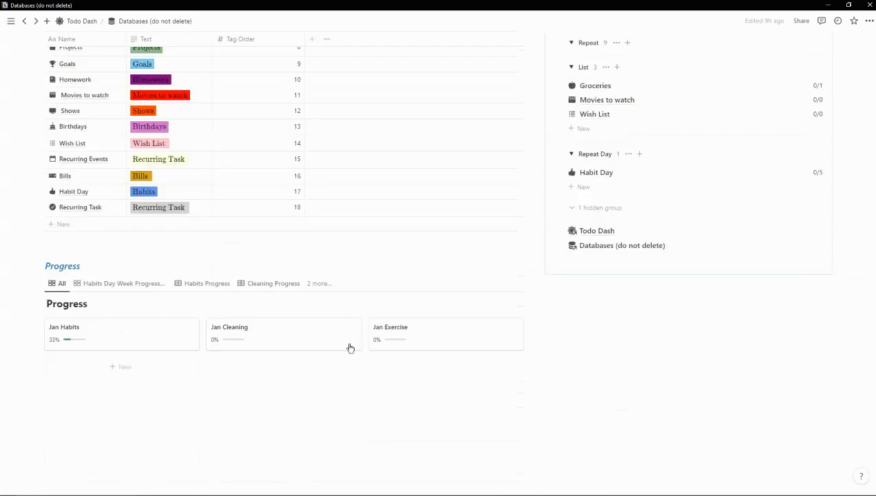
pyautogui.scroll(8, 350, 345)
pyautogui.scroll(6, 350, 344)
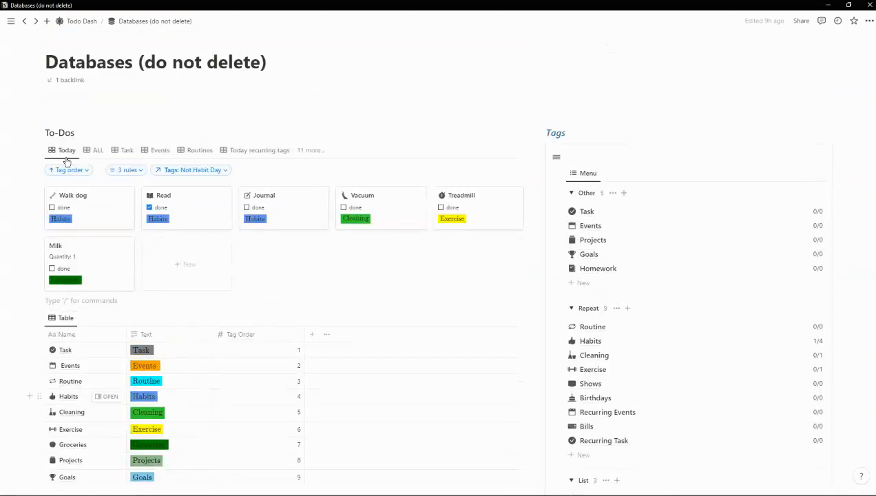
# Step: Return to the Todo Dash page and bring up its January 2023 calendar
pyautogui.click(90, 22)
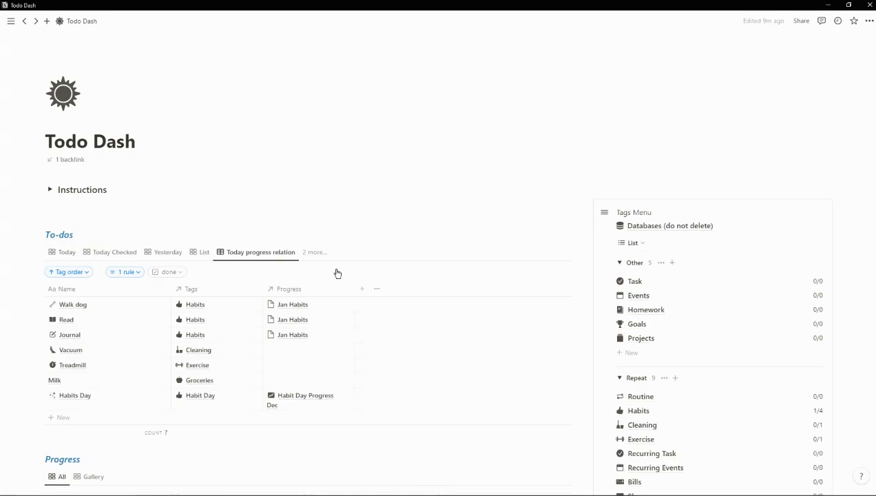
pyautogui.scroll(-11, 385, 315)
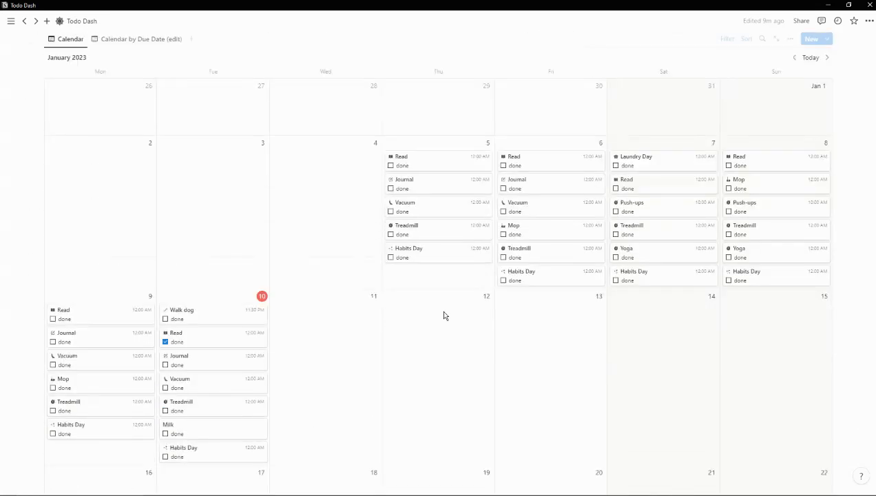
pyautogui.scroll(2, 544, 285)
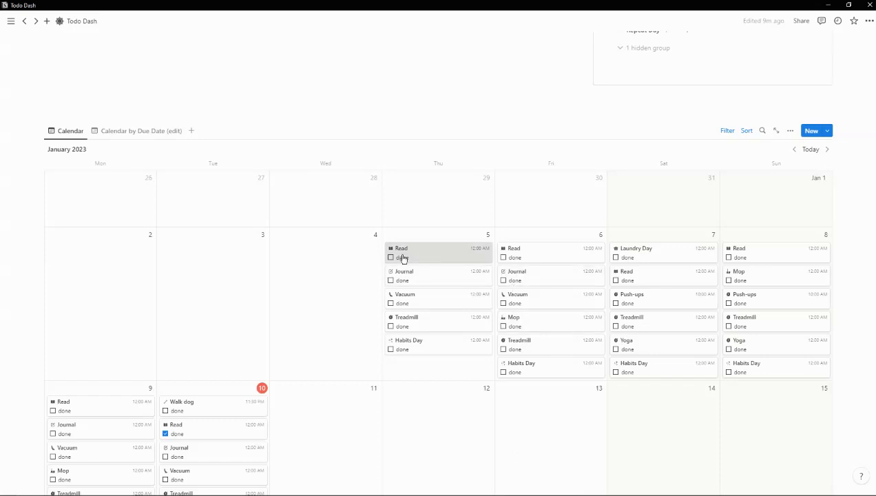
# Step: Try to move the January 5 Read to-do to January 4 in the Calendar view, and undo the move
pyautogui.moveTo(401, 255); pyautogui.dragTo(344, 284)
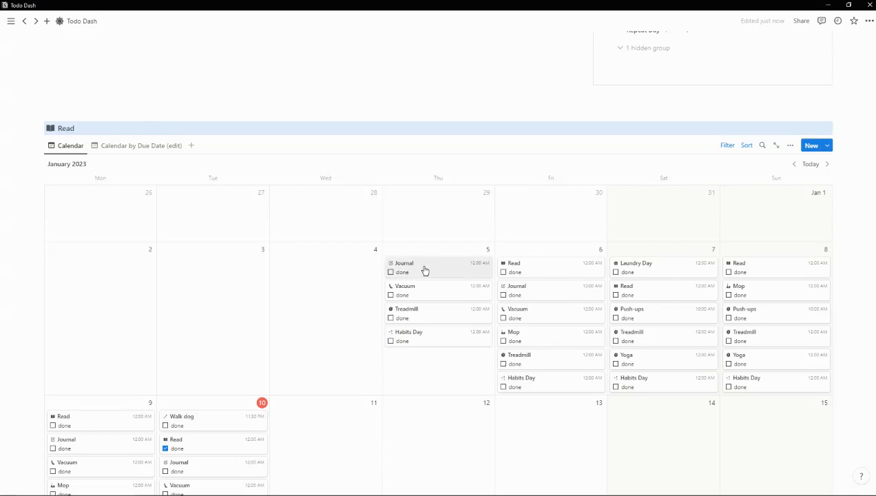
pyautogui.hotkey('ctrl', 'z')
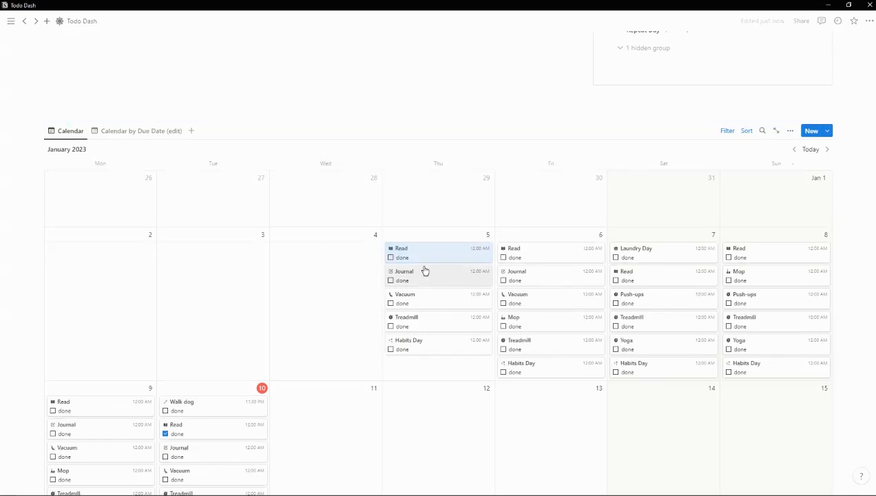
# Step: Move the Milk to-do to January 11 in the Calendar by Due Date (edit) view and check it in the Calendar view
pyautogui.click(133, 133)
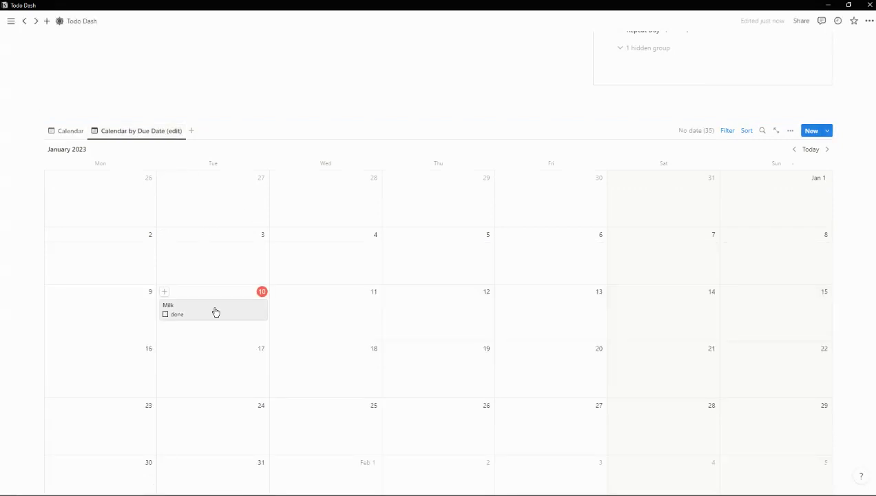
pyautogui.moveTo(204, 312); pyautogui.dragTo(337, 311)
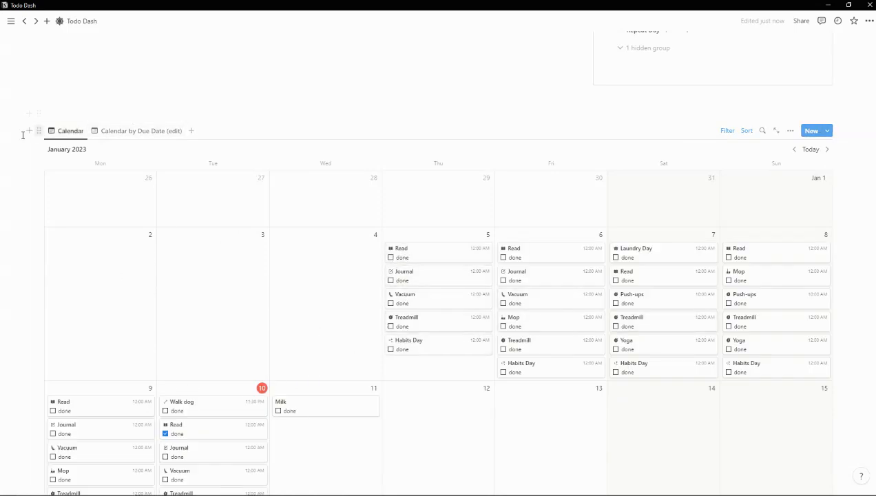
pyautogui.click(139, 130)
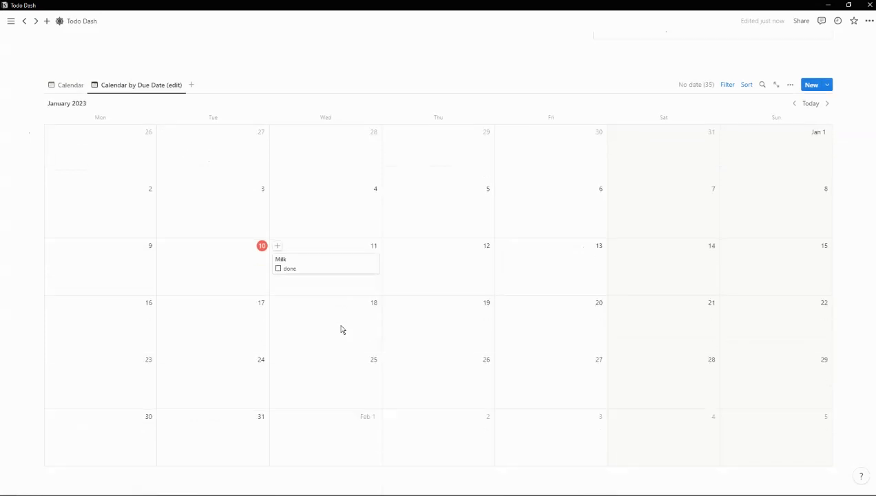
# Step: Hide the filter bar of the Today progress relation view and switch the To-dos database to its Today view
pyautogui.scroll(10, 342, 331)
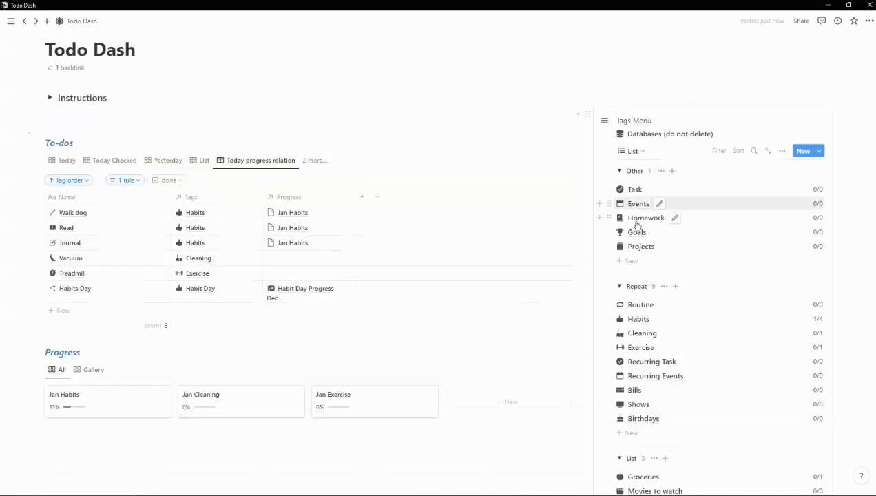
pyautogui.scroll(-3, 636, 352)
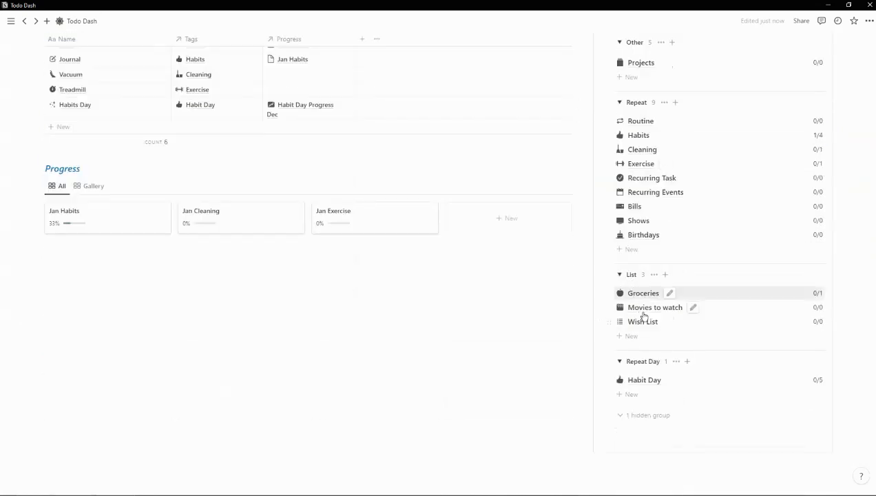
pyautogui.scroll(2, 616, 307)
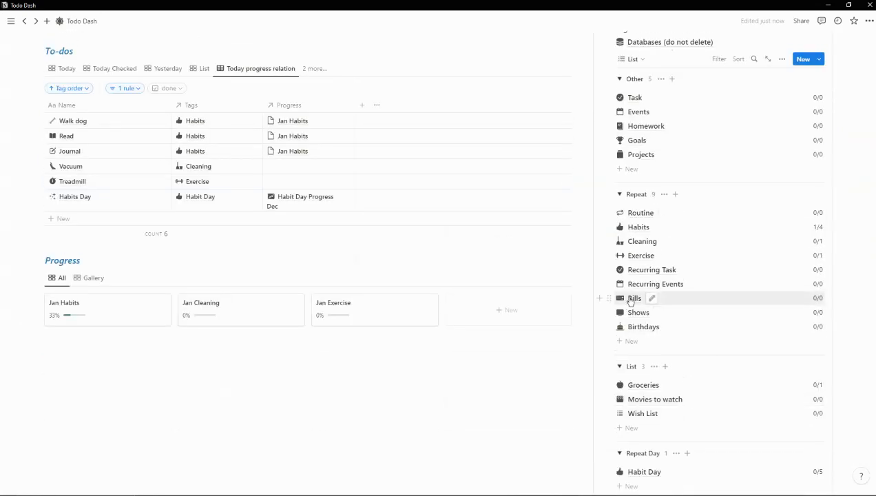
pyautogui.scroll(2, 365, 364)
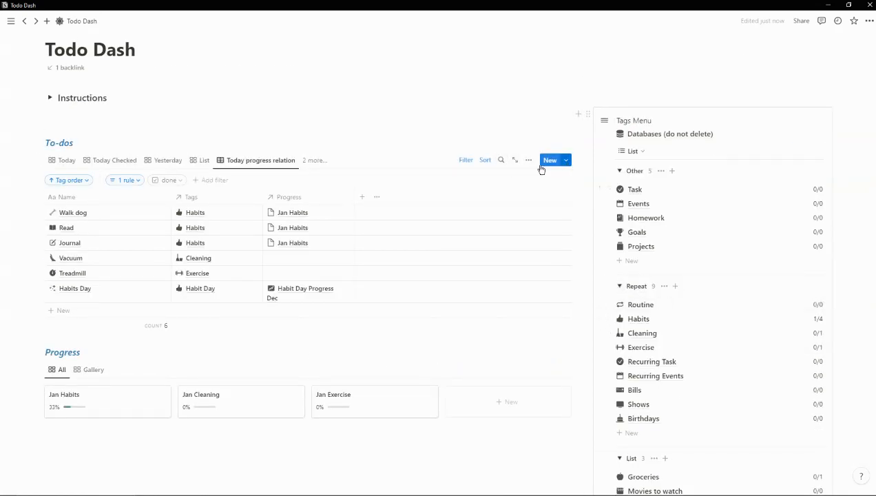
pyautogui.click(466, 160)
pyautogui.scroll(-8, 496, 300)
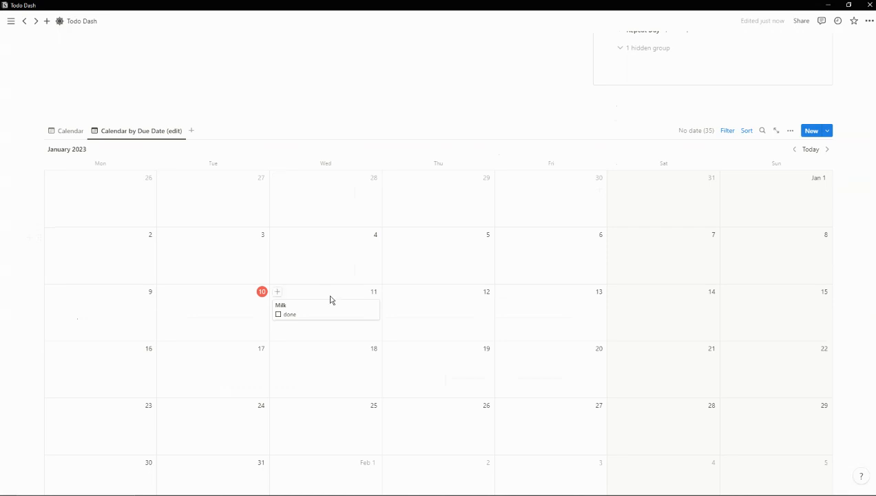
pyautogui.scroll(-2, 337, 282)
pyautogui.scroll(10, 337, 276)
pyautogui.scroll(2, 341, 280)
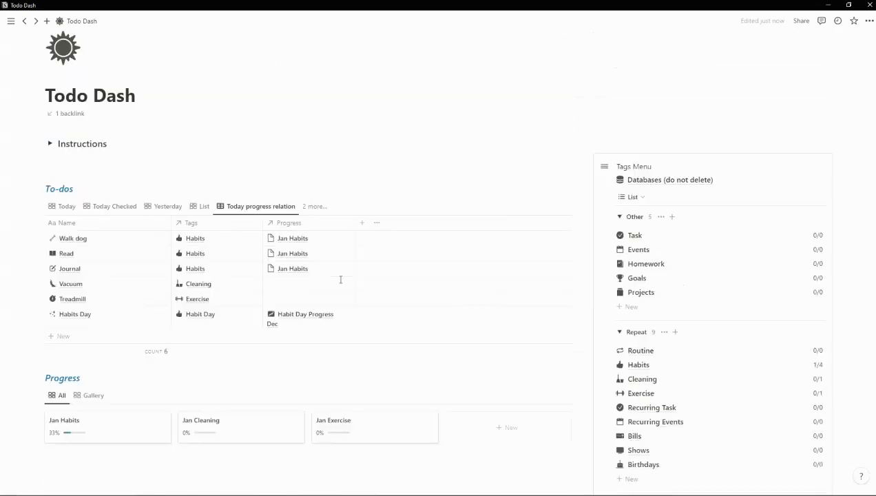
pyautogui.click(65, 207)
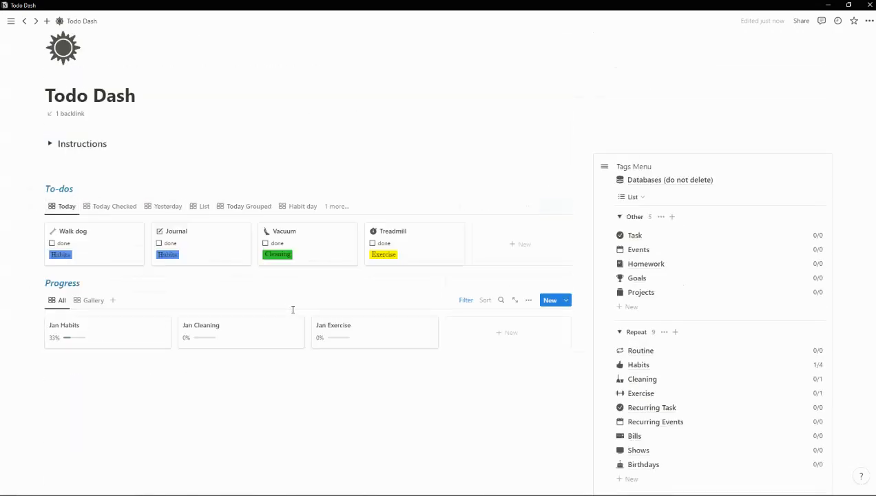
# Step: Move the Milk to-do back to January 10 in the Calendar by Due Date (edit) view and check the To-dos Today view
pyautogui.scroll(-1, 446, 347)
pyautogui.scroll(-4, 447, 348)
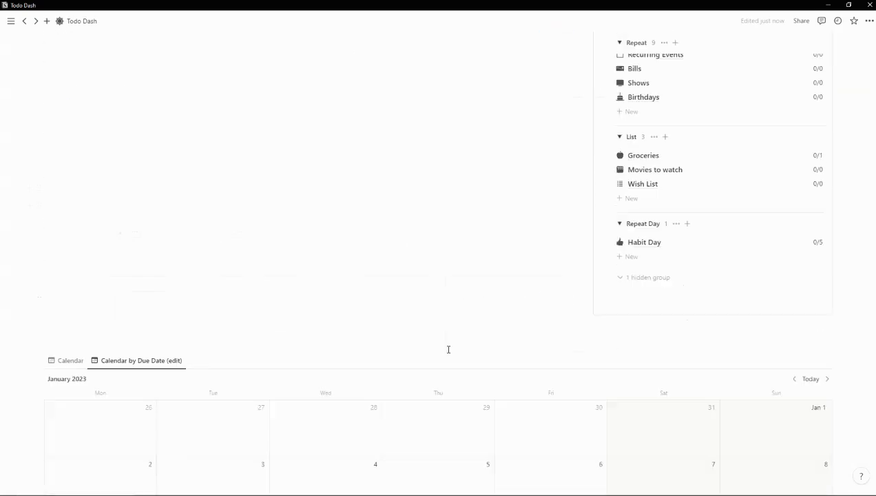
pyautogui.moveTo(215, 397); pyautogui.dragTo(226, 413)
pyautogui.scroll(3, 347, 393)
pyautogui.scroll(3, 346, 393)
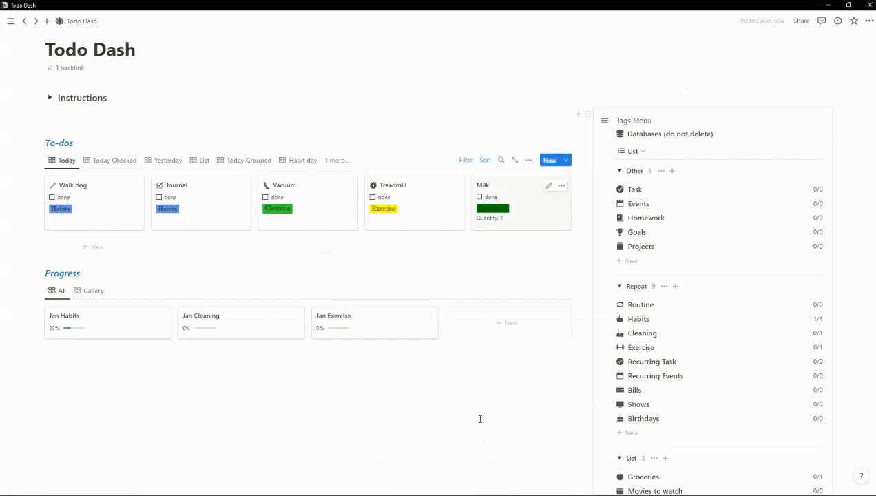
pyautogui.scroll(-2, 480, 419)
pyautogui.scroll(2, 467, 434)
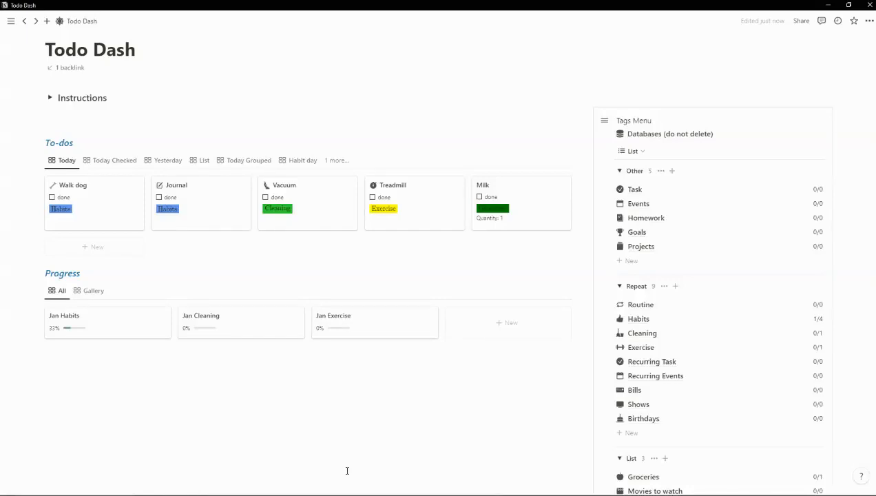
pyautogui.scroll(-3, 348, 471)
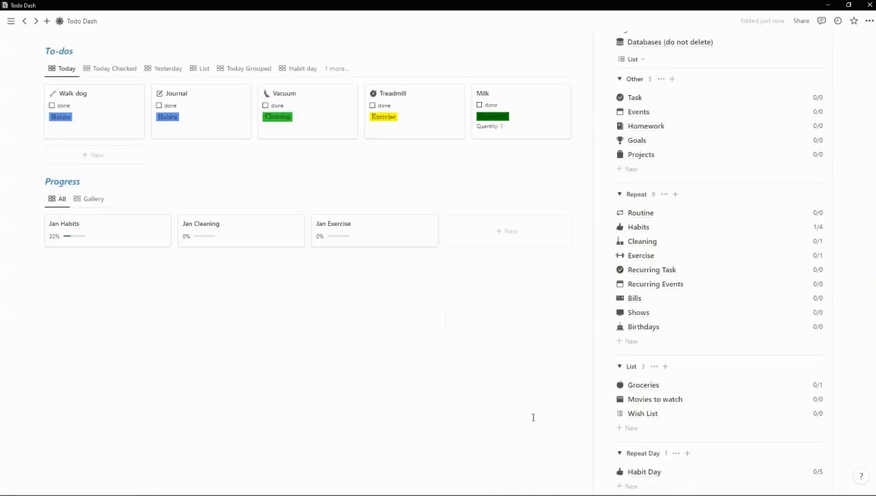
pyautogui.scroll(3, 574, 401)
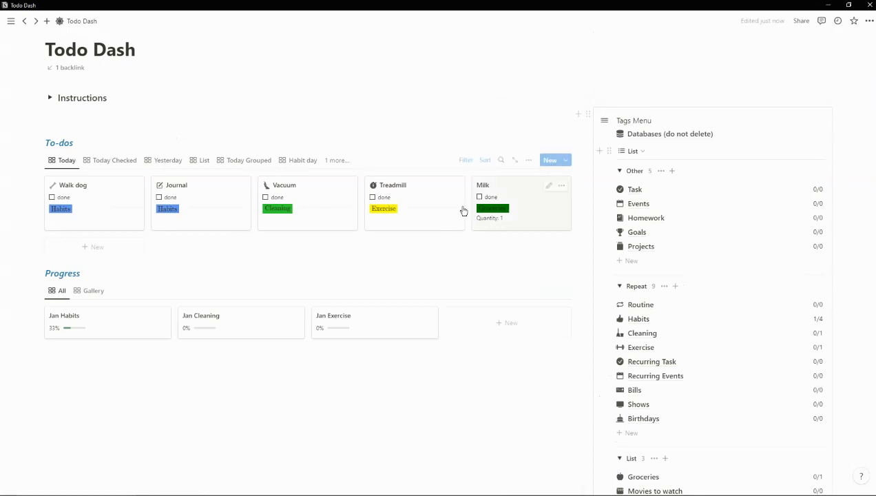
# Step: Create a new To-Do database template titled "Weekly Reflection"
pyautogui.click(567, 160)
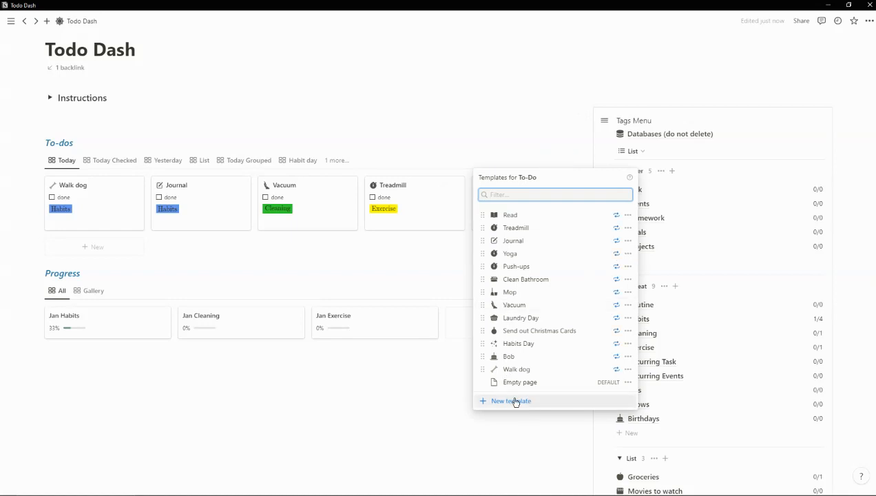
pyautogui.click(515, 401)
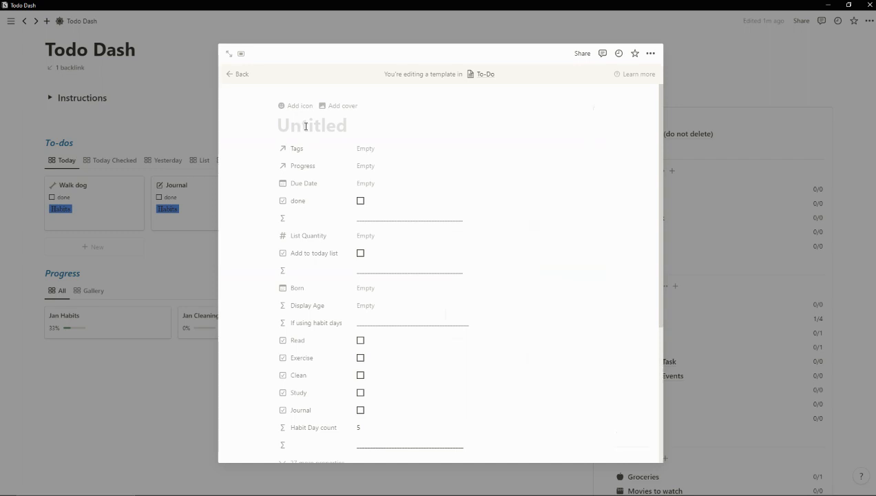
pyautogui.write('W')
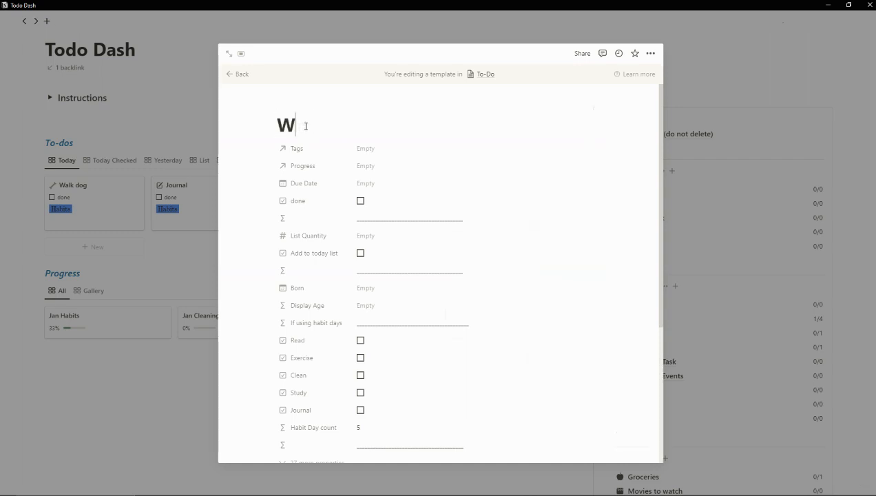
pyautogui.write('eekly R')
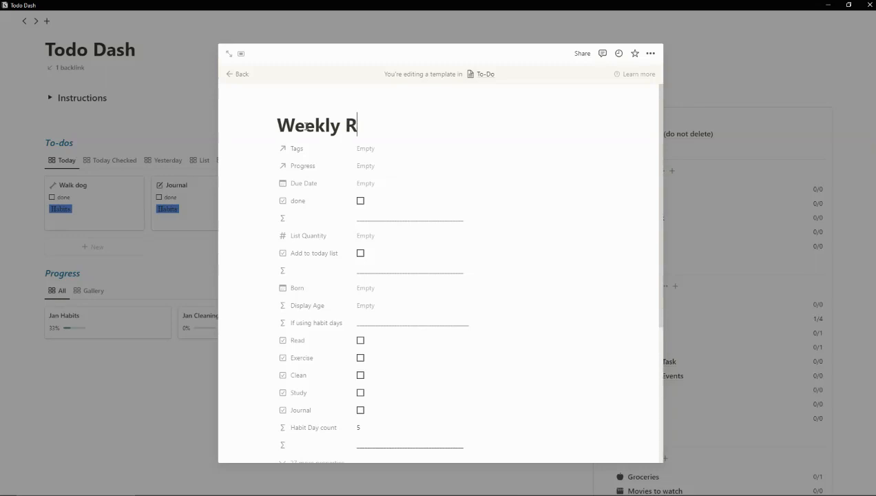
pyautogui.write('eflection')
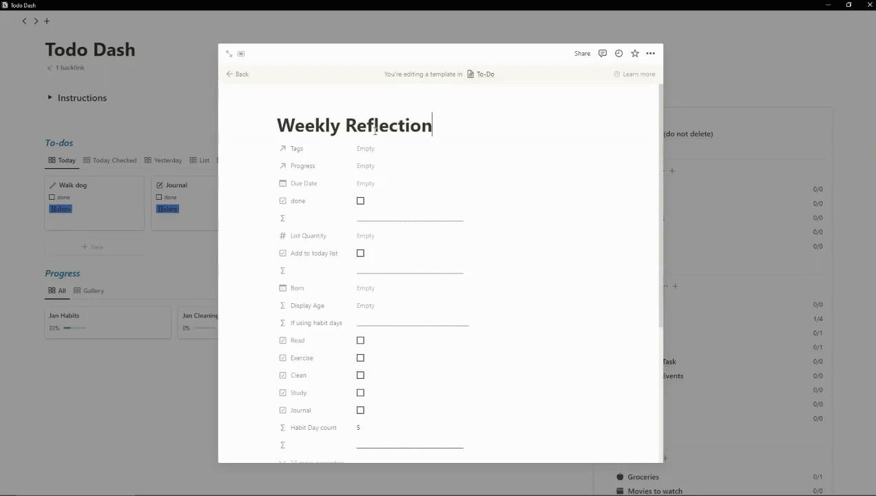
# Step: Link the Recurring Task tag to the Weekly Reflection template
pyautogui.click(388, 148)
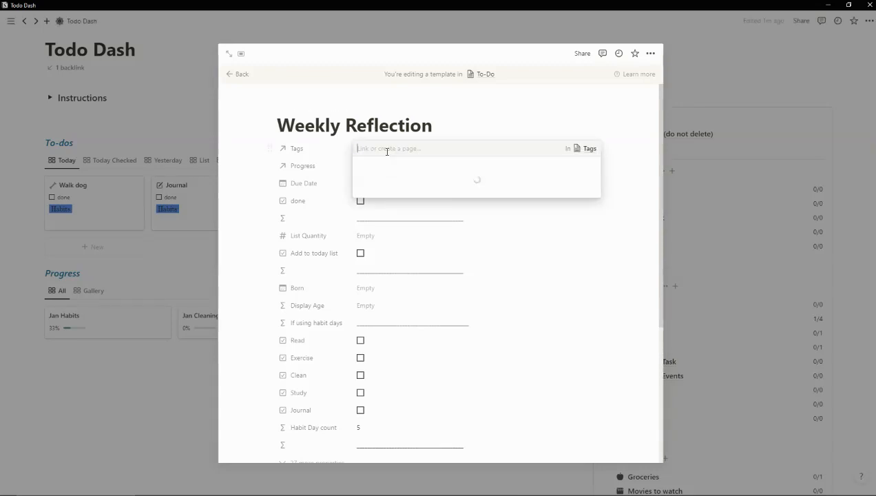
pyautogui.scroll(-5, 393, 198)
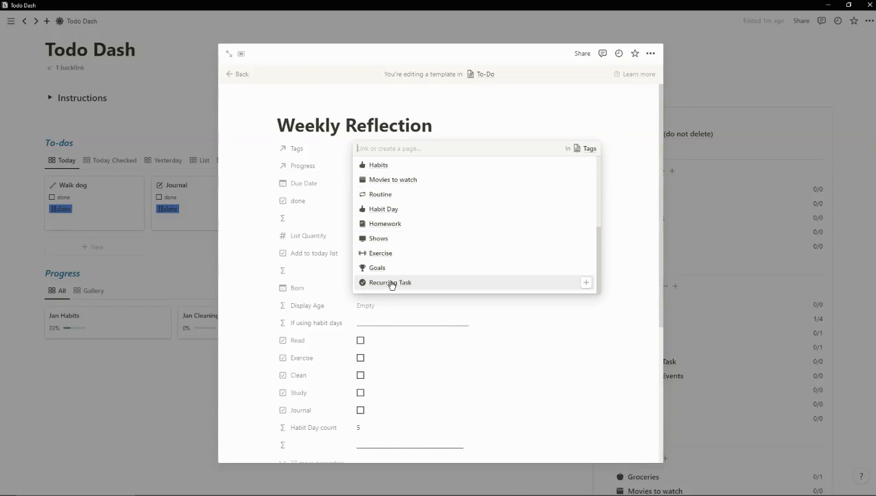
pyautogui.click(391, 283)
pyautogui.click(506, 118)
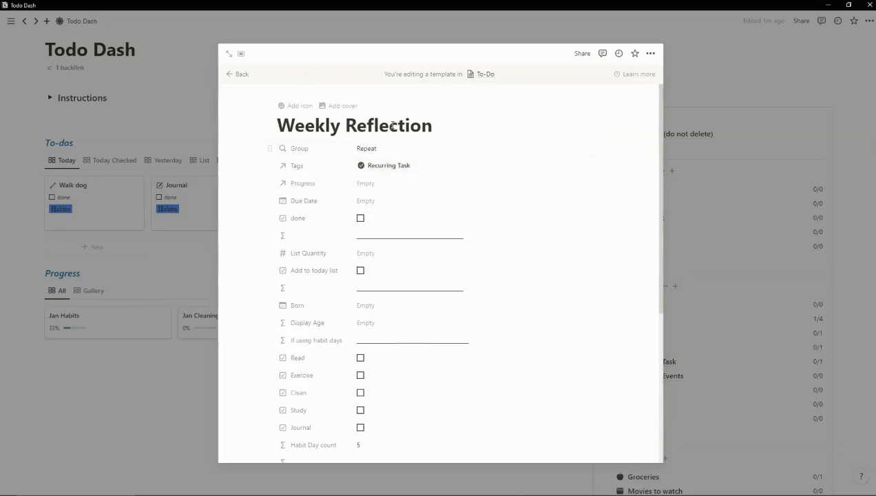
# Step: Start an empty page body in the Weekly Reflection template and return to the list of To-Do templates
pyautogui.scroll(-3, 363, 269)
pyautogui.scroll(-1, 350, 308)
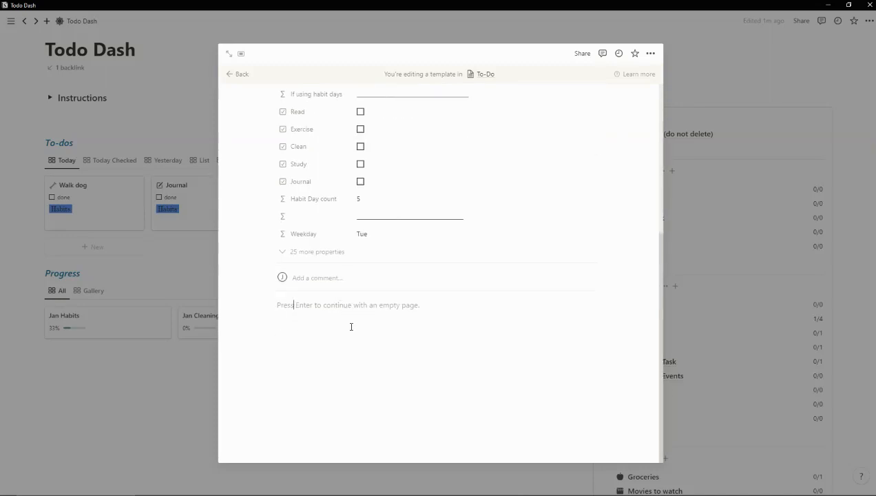
pyautogui.click(350, 325)
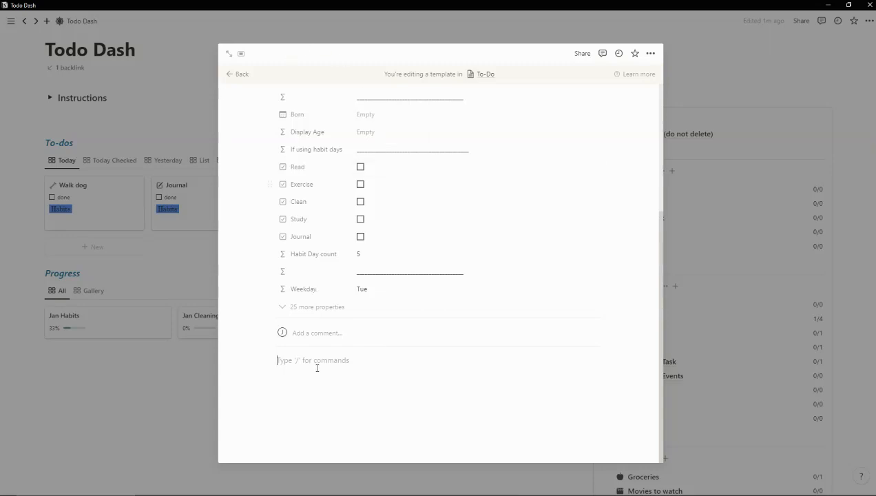
pyautogui.click(238, 76)
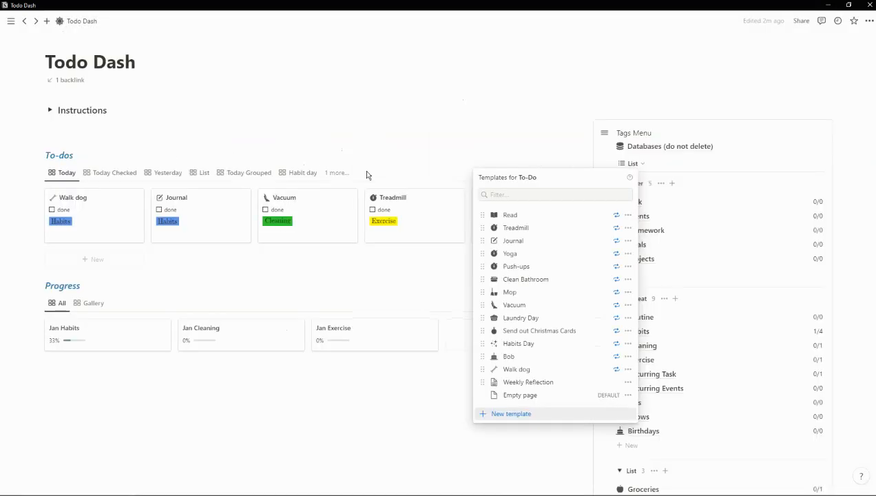
# Step: Set the Weekly Reflection template to repeat every 1 week on Sunday and save the schedule
pyautogui.click(629, 382)
pyautogui.moveTo(680, 366)
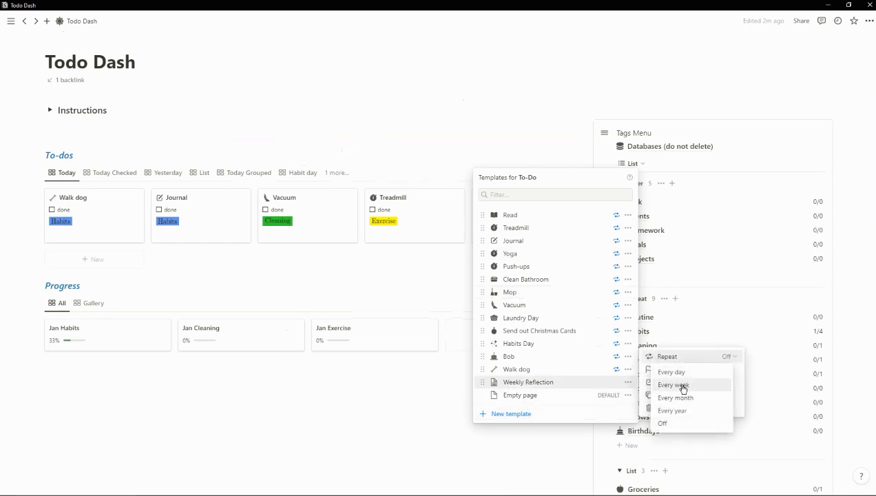
pyautogui.click(682, 386)
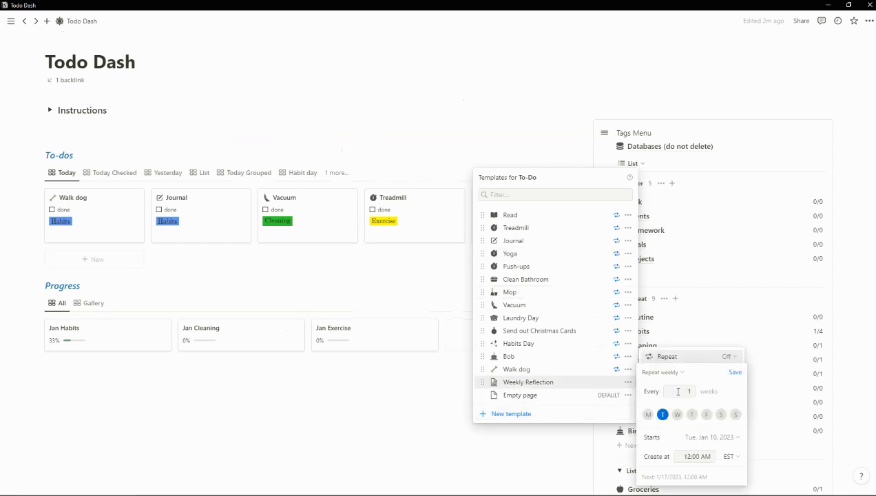
pyautogui.click(648, 415)
pyautogui.click(663, 414)
pyautogui.click(736, 414)
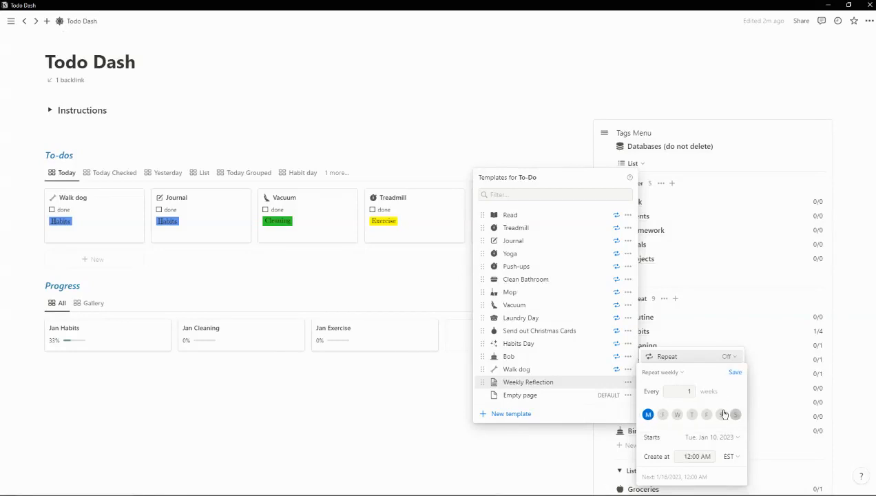
pyautogui.click(647, 414)
pyautogui.click(735, 373)
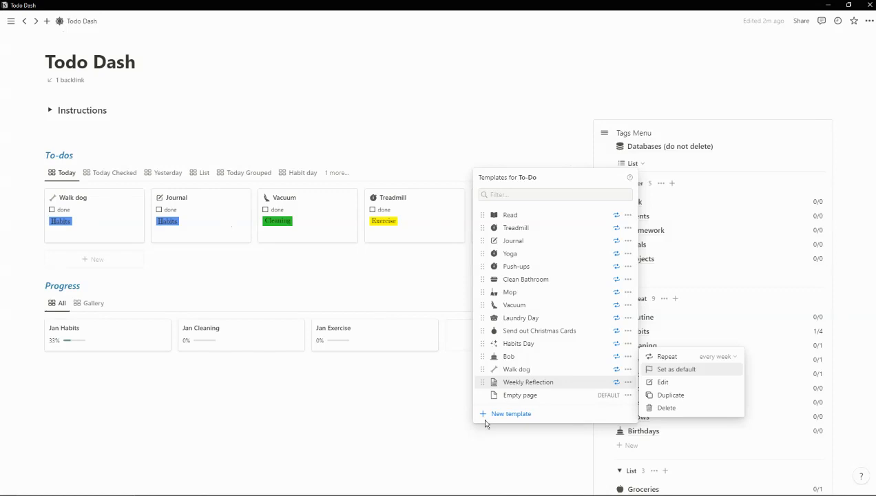
pyautogui.click(436, 441)
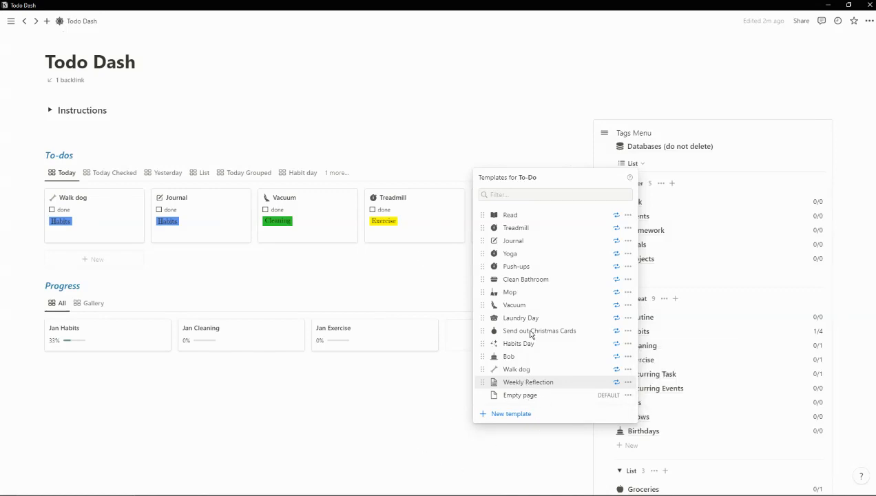
# Step: Create a to-do from the Weekly Reflection template, look over its page body and close it
pyautogui.click(526, 383)
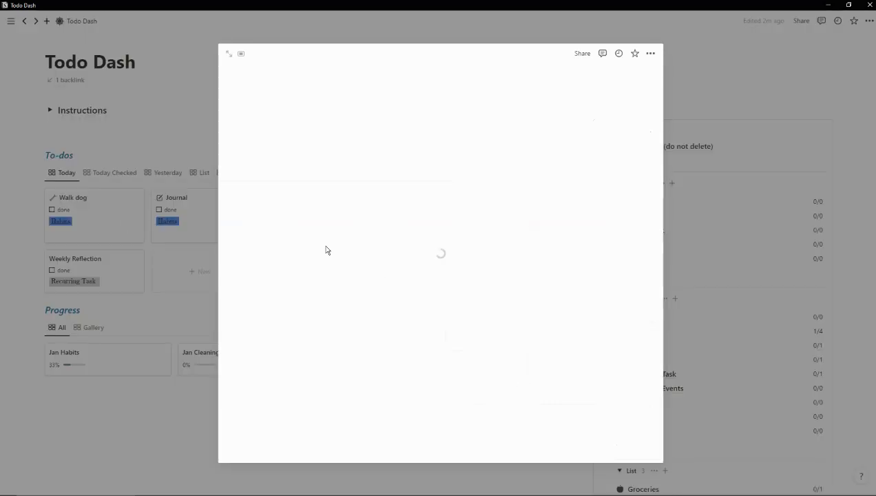
pyautogui.scroll(-5, 366, 213)
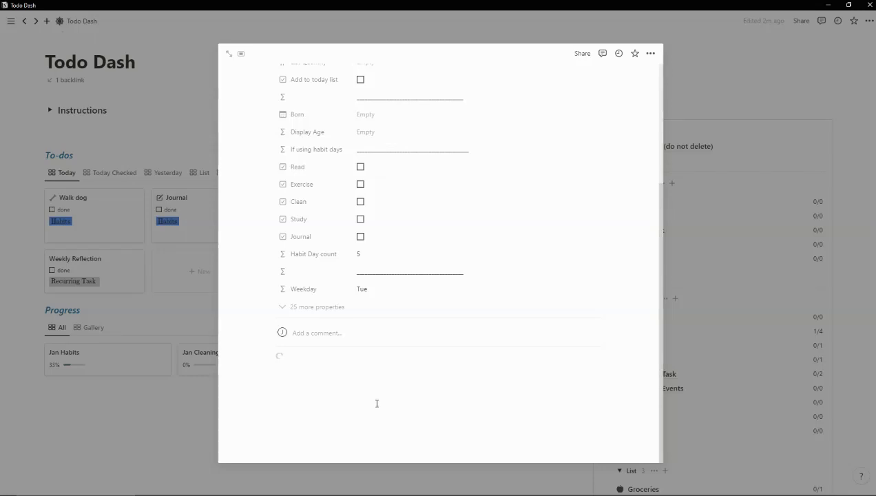
pyautogui.click(339, 384)
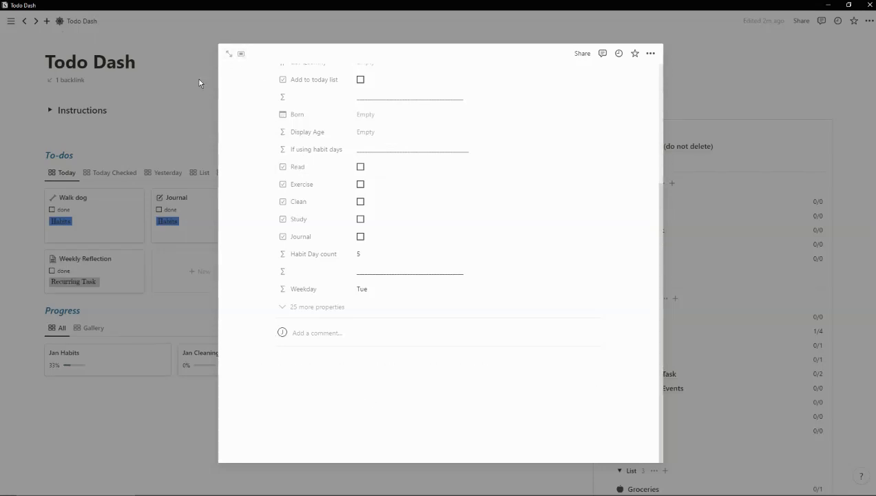
pyautogui.click(250, 131)
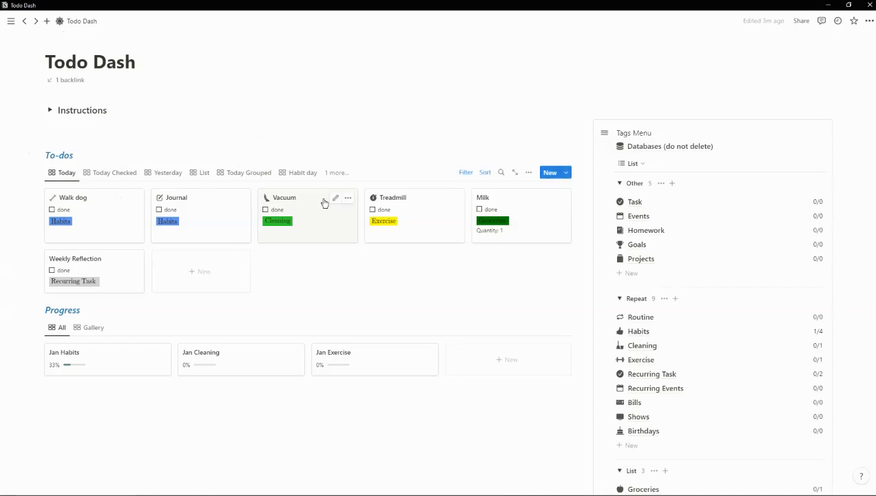
# Step: Check the Today Checked view of the to-dos and look over the list of To-Do templates
pyautogui.click(109, 179)
pyautogui.click(336, 137)
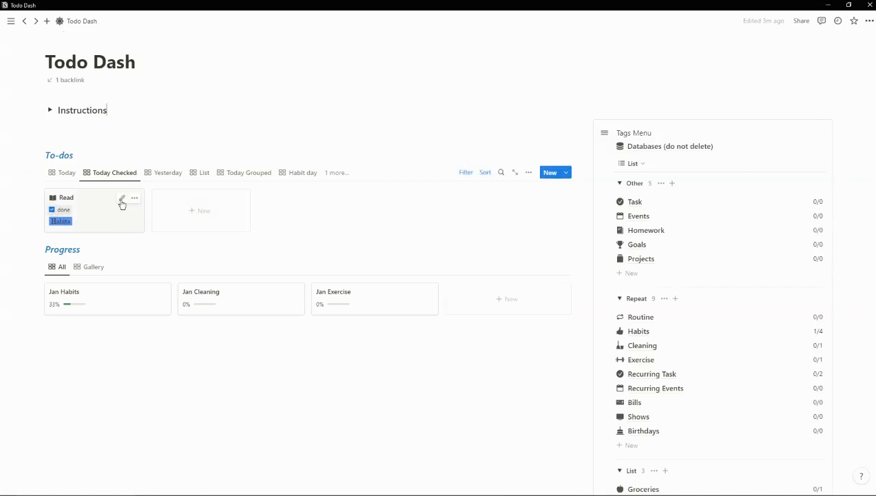
pyautogui.click(566, 173)
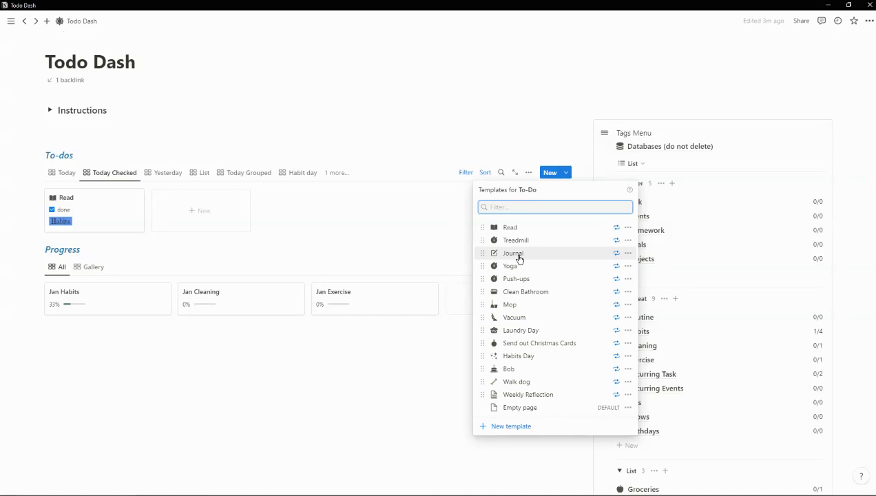
pyautogui.click(391, 166)
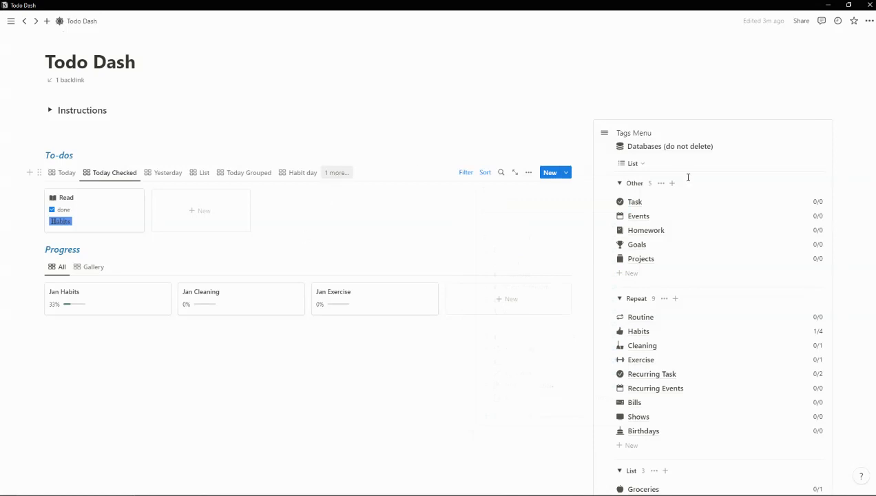
# Step: Open the Databases (do not delete) page and look through the past entries in the To-Dos ALL view
pyautogui.click(654, 150)
pyautogui.click(647, 151)
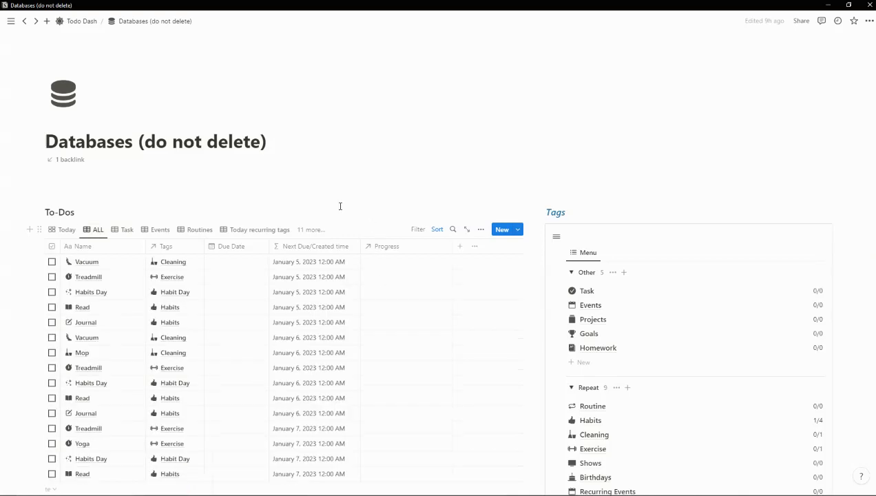
pyautogui.scroll(-5, 340, 206)
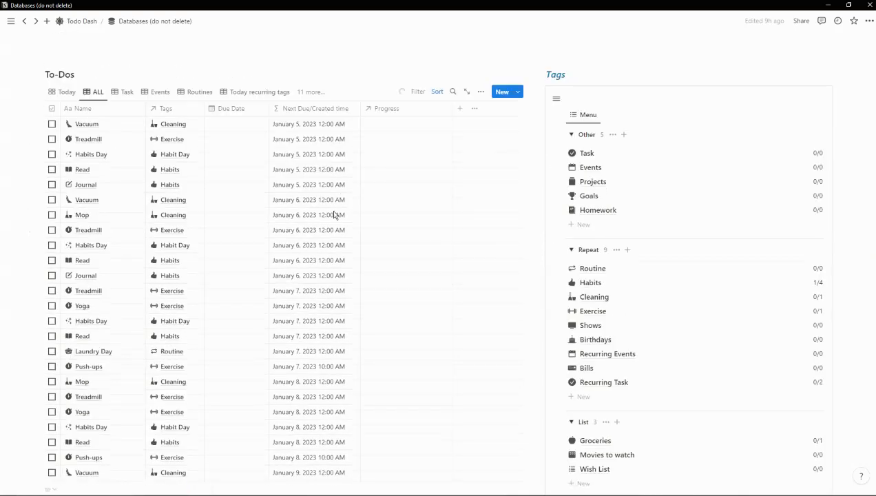
pyautogui.scroll(-3, 293, 311)
pyautogui.scroll(3, 299, 304)
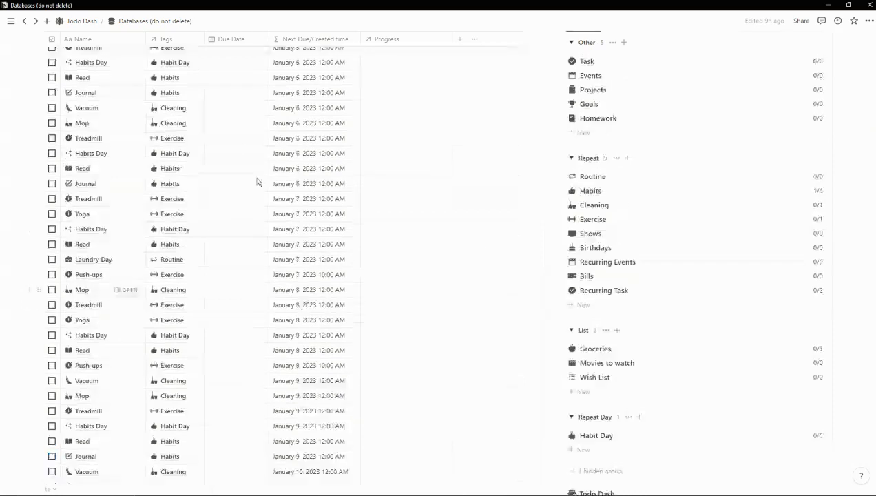
pyautogui.scroll(3, 290, 194)
# Step: Delete all the to-dos dated January 5 to January 9, 2023 from the To-Dos ALL view
pyautogui.moveTo(242, 128); pyautogui.dragTo(239, 412)
pyautogui.scroll(-4, 247, 442)
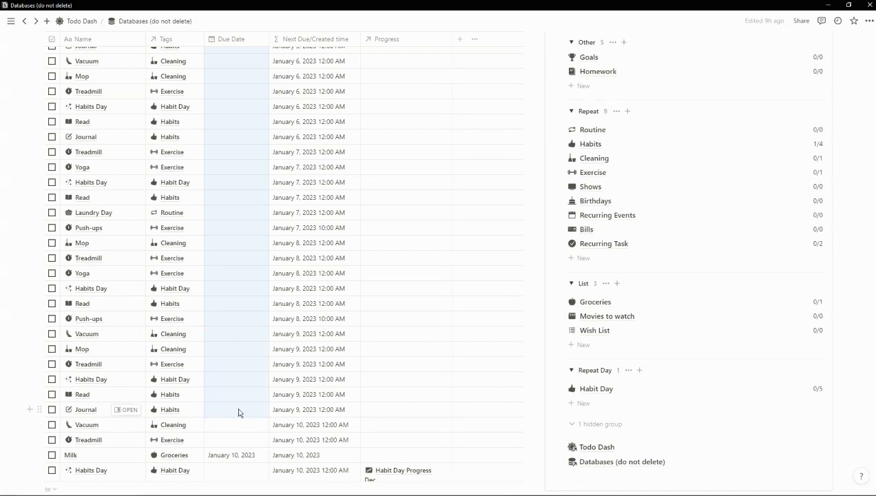
pyautogui.rightClick(239, 412)
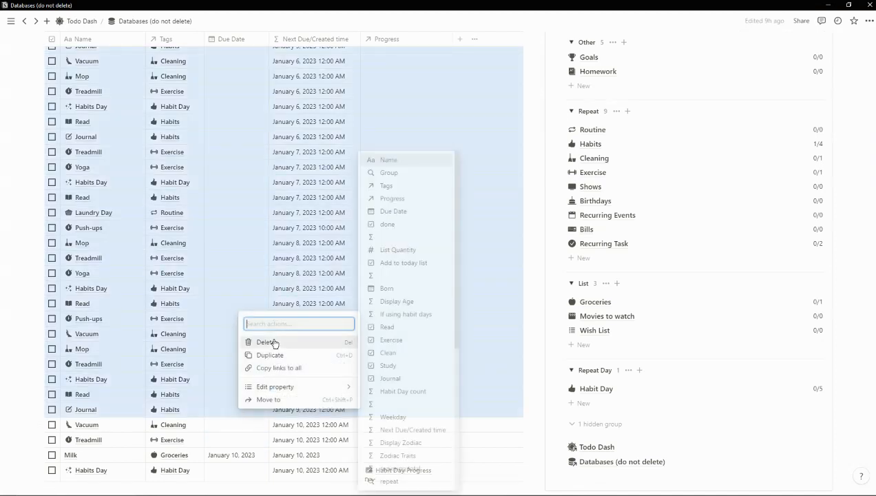
pyautogui.press('Delete')
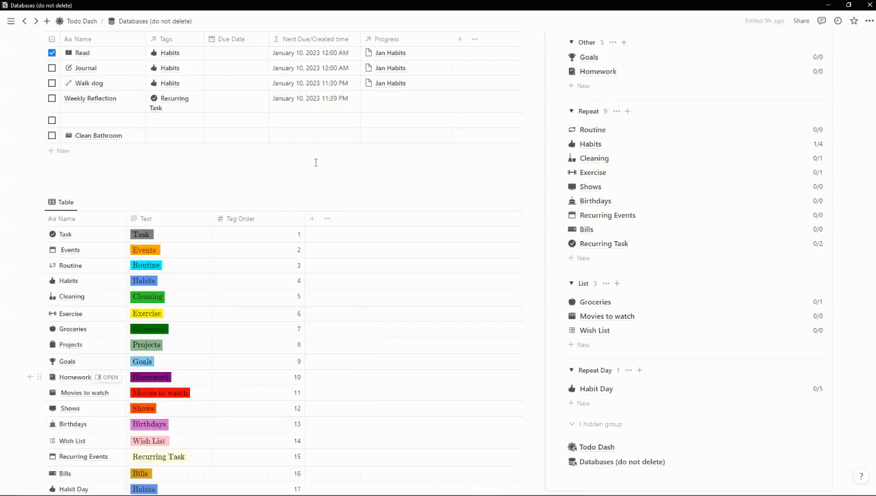
pyautogui.scroll(5, 384, 157)
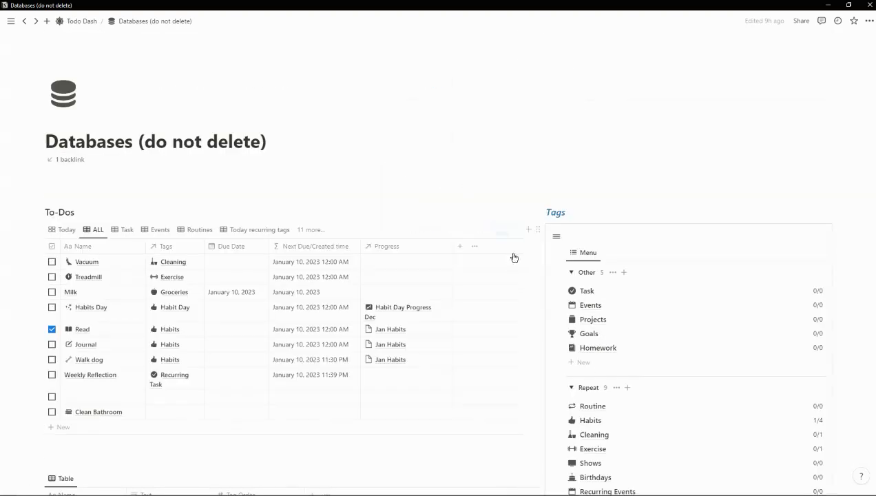
# Step: Check the To-Do template list and the options of the Read template, leaving them as they are
pyautogui.click(520, 235)
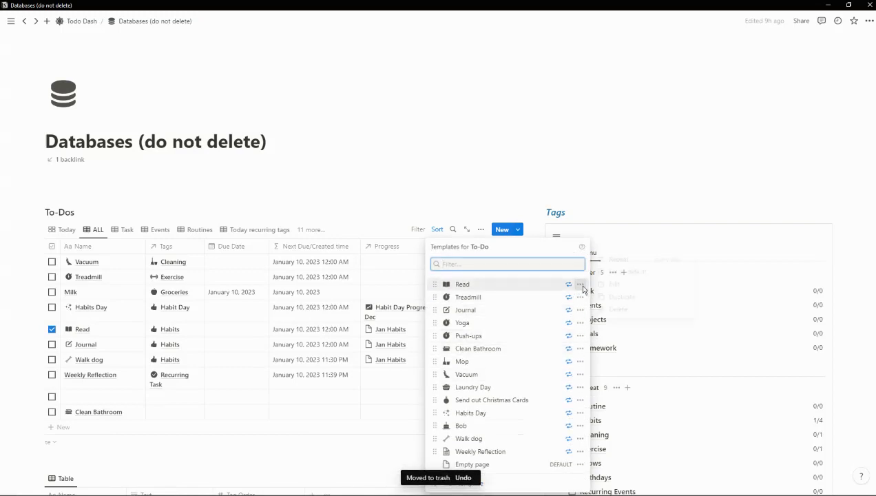
pyautogui.click(583, 286)
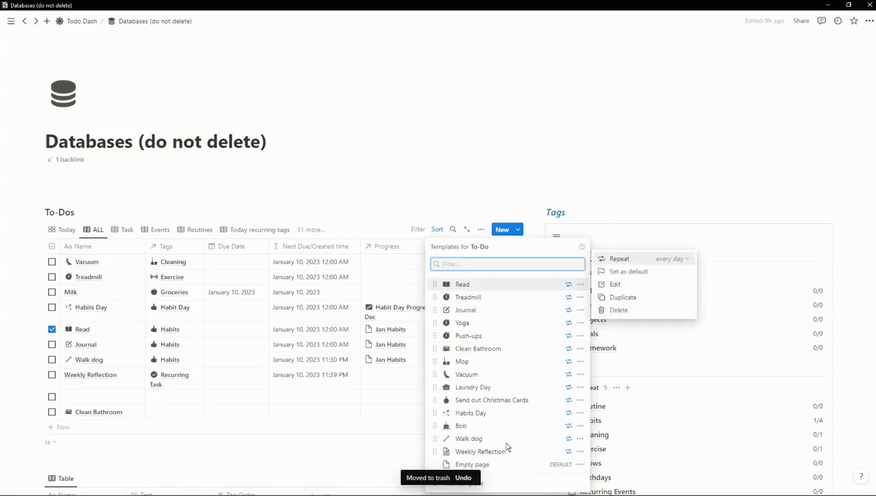
pyautogui.click(509, 176)
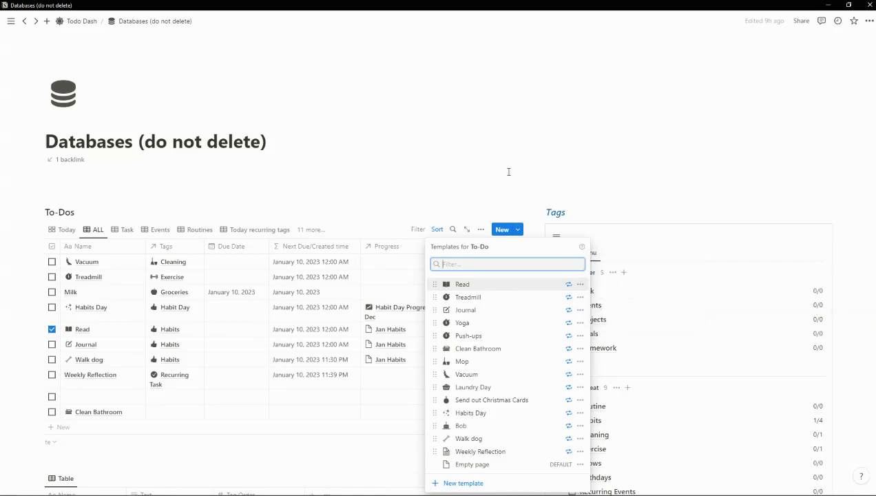
pyautogui.click(508, 172)
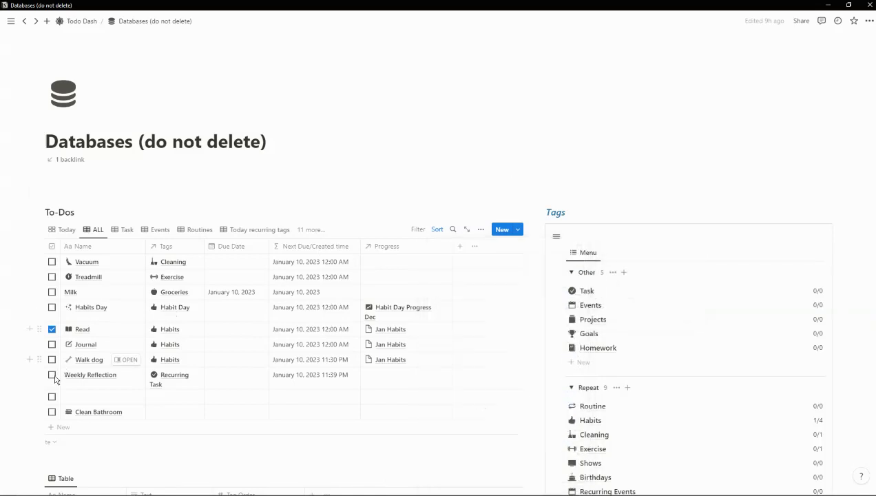
# Step: Delete the blank to-do and the undated Clean Bathroom to-do from the To-Dos ALL view
pyautogui.click(39, 397)
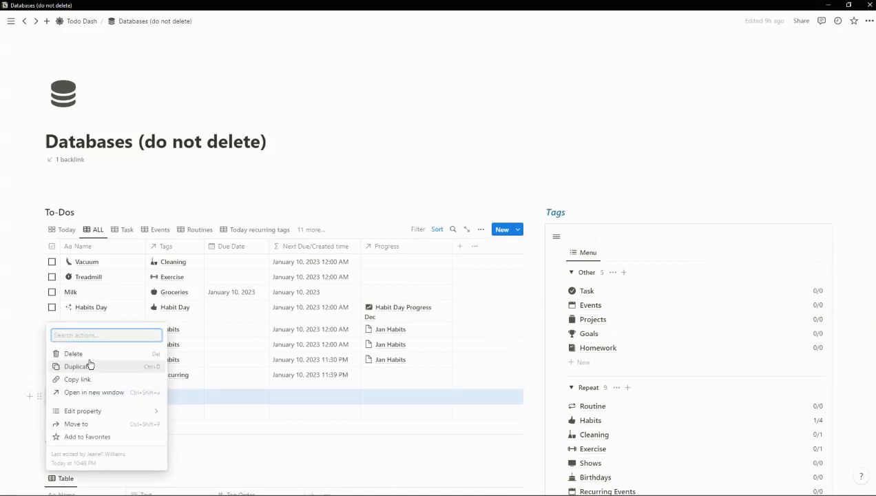
pyautogui.click(88, 356)
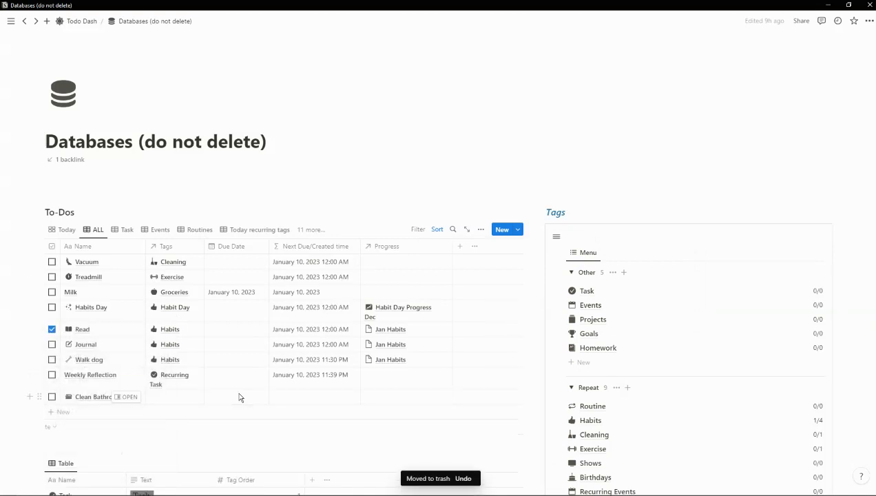
pyautogui.scroll(-1, 294, 366)
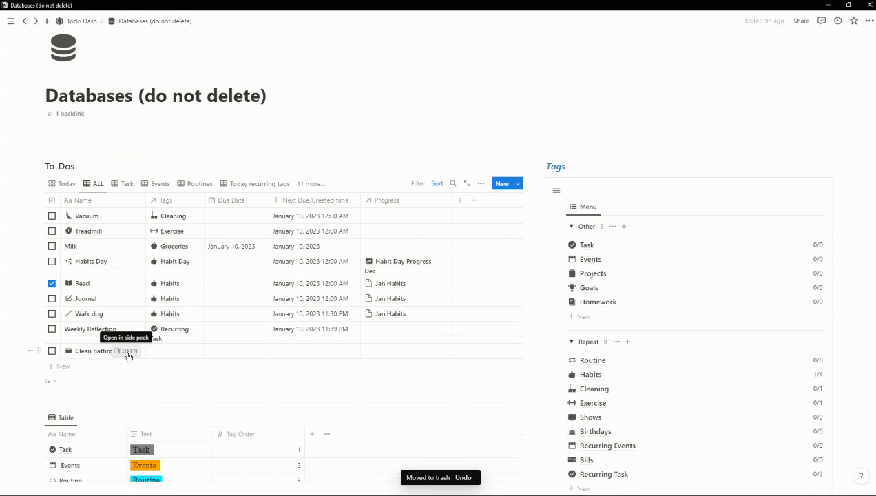
pyautogui.click(39, 351)
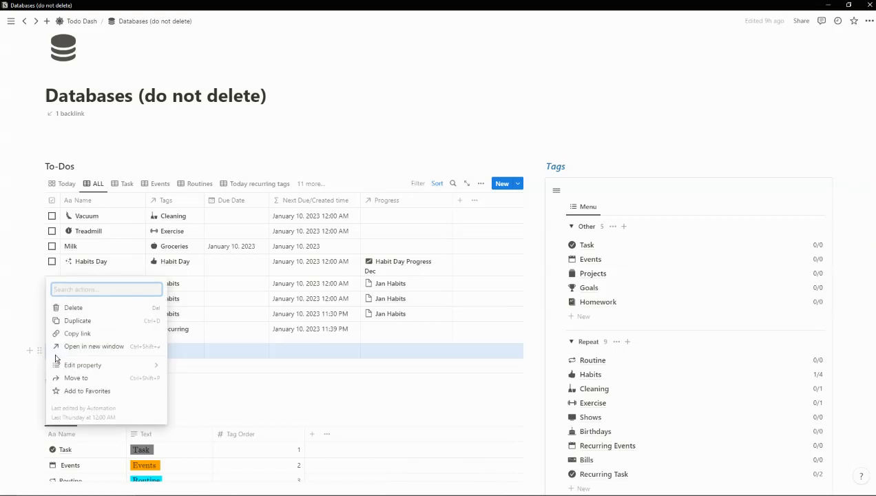
pyautogui.click(85, 309)
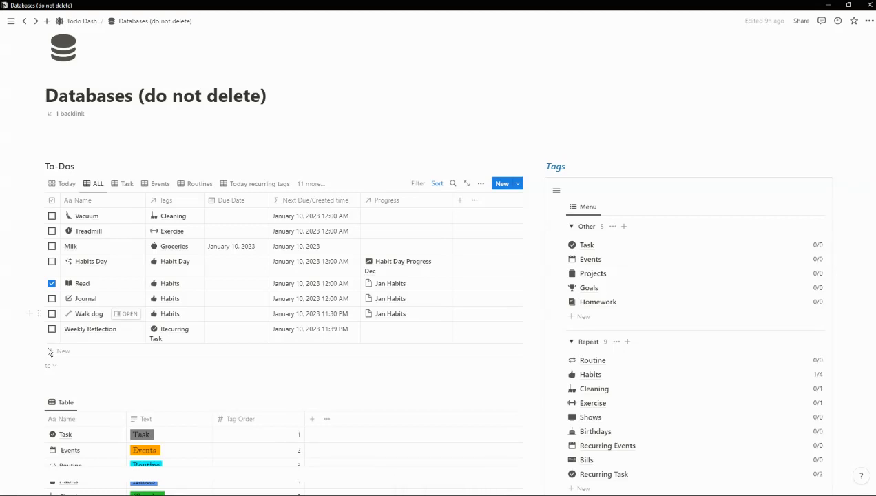
pyautogui.scroll(-5, 130, 443)
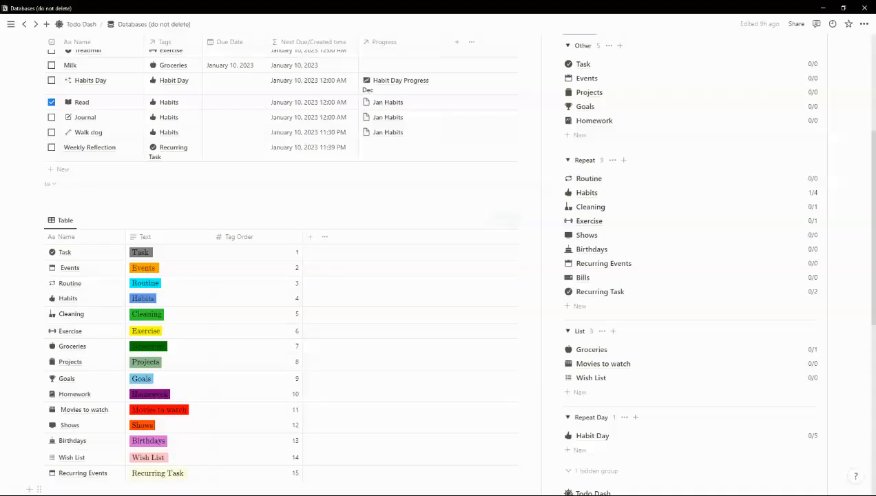